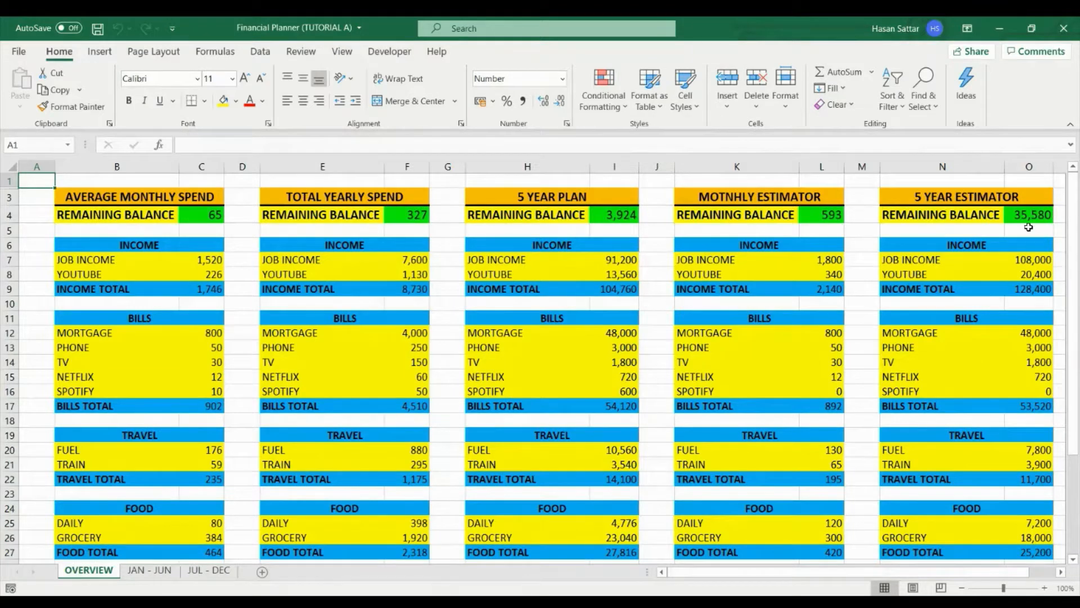
# - Set the job income in the monthly estimator to 2000
pyautogui.click(836, 259)
pyautogui.write('2')
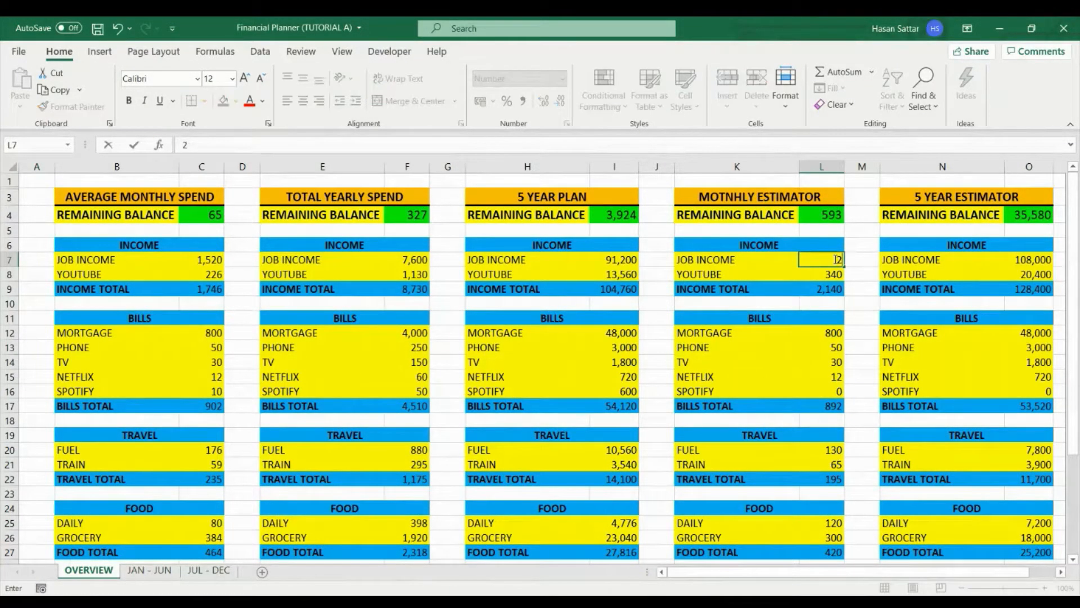
pyautogui.write('000')
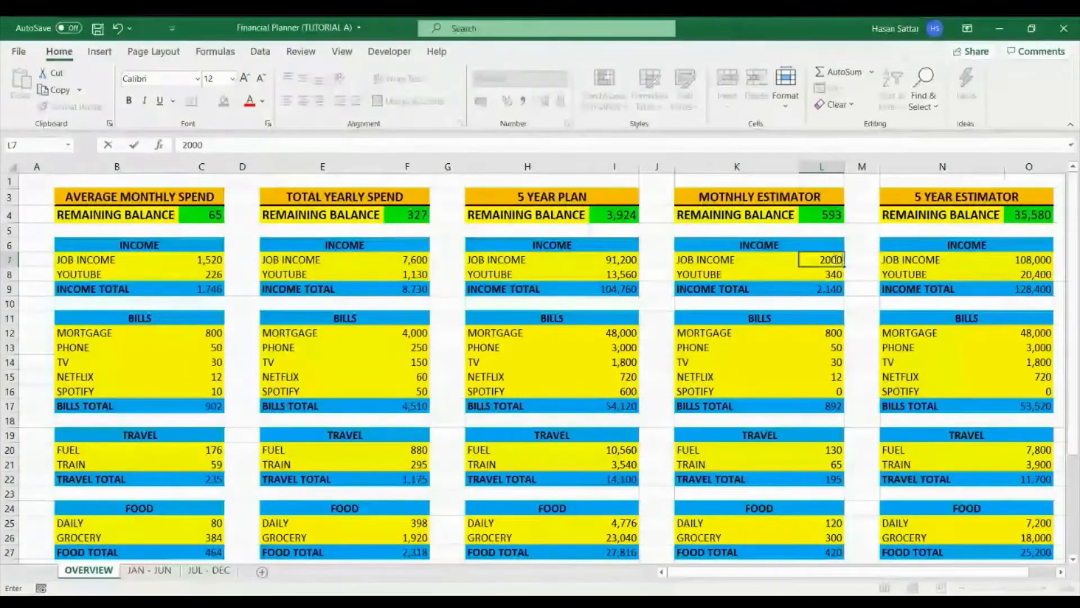
pyautogui.press('Return')
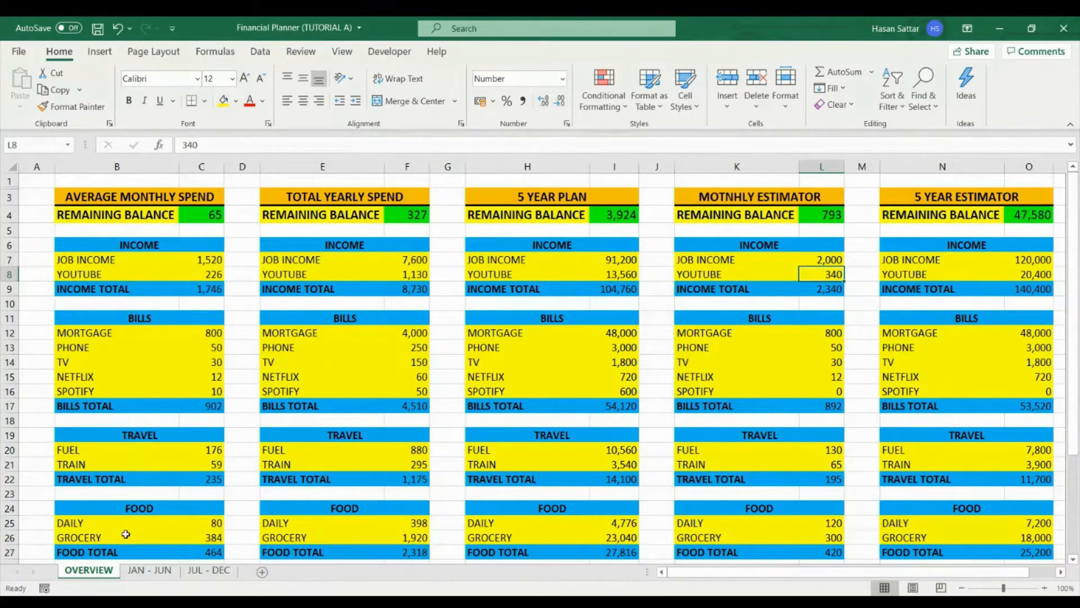
# - Examine the monthly budget tables on the JAN - JUN and JUL - DEC sheets and return to the OVERVIEW sheet
pyautogui.click(141, 570)
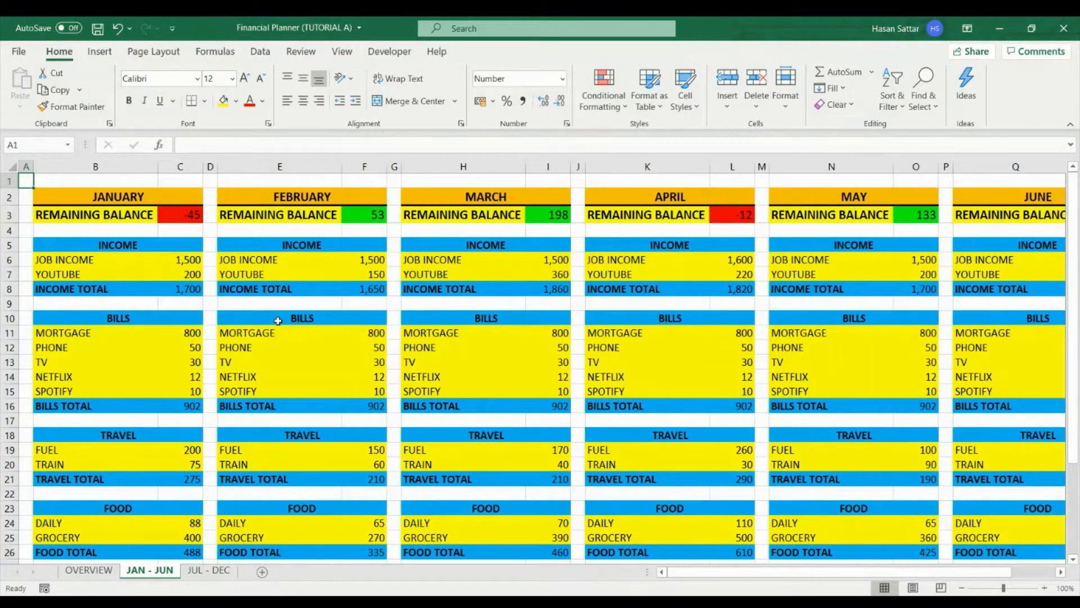
pyautogui.scroll(-1, 233, 371)
pyautogui.scroll(-2, 234, 372)
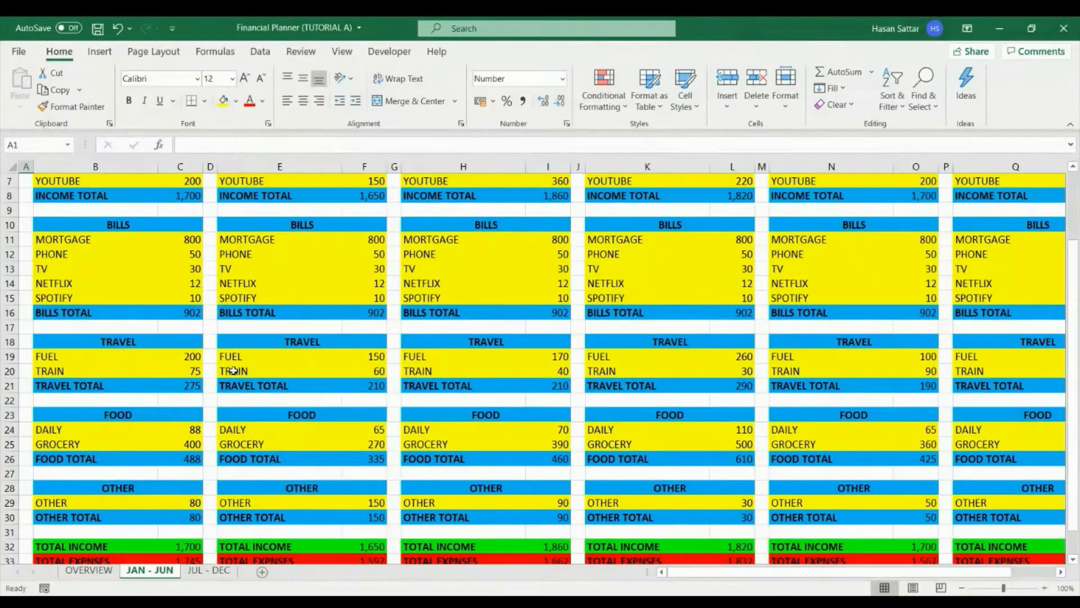
pyautogui.scroll(2, 233, 372)
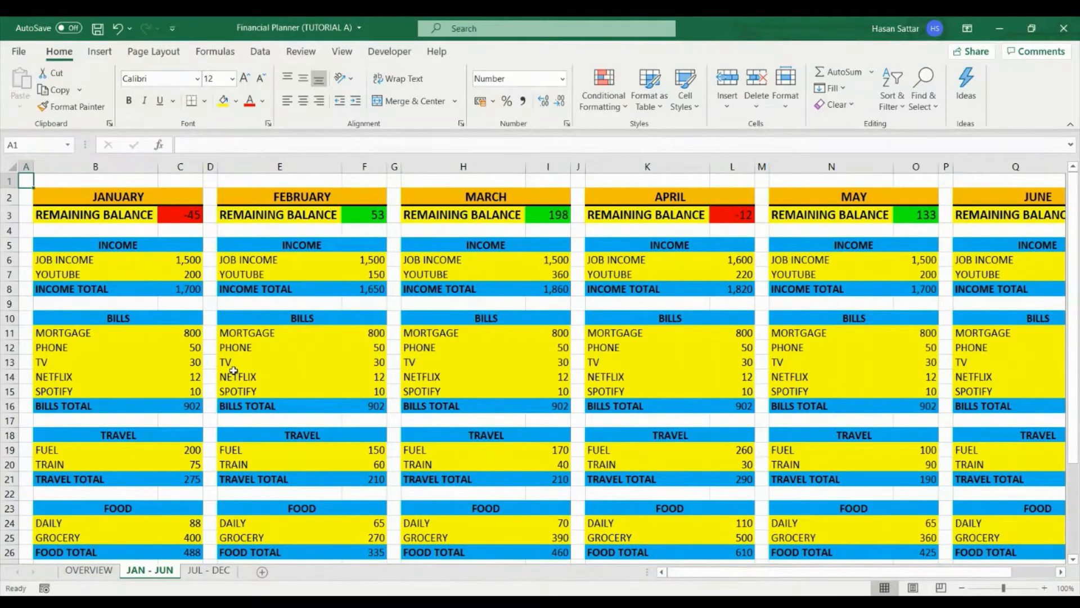
pyautogui.scroll(-6, 233, 370)
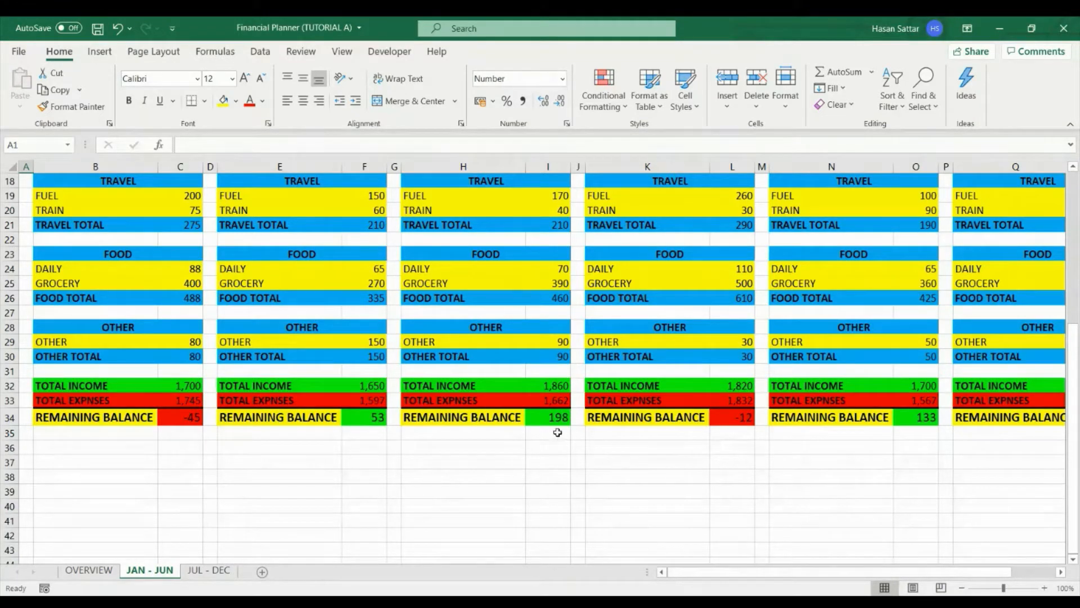
pyautogui.scroll(6, 557, 431)
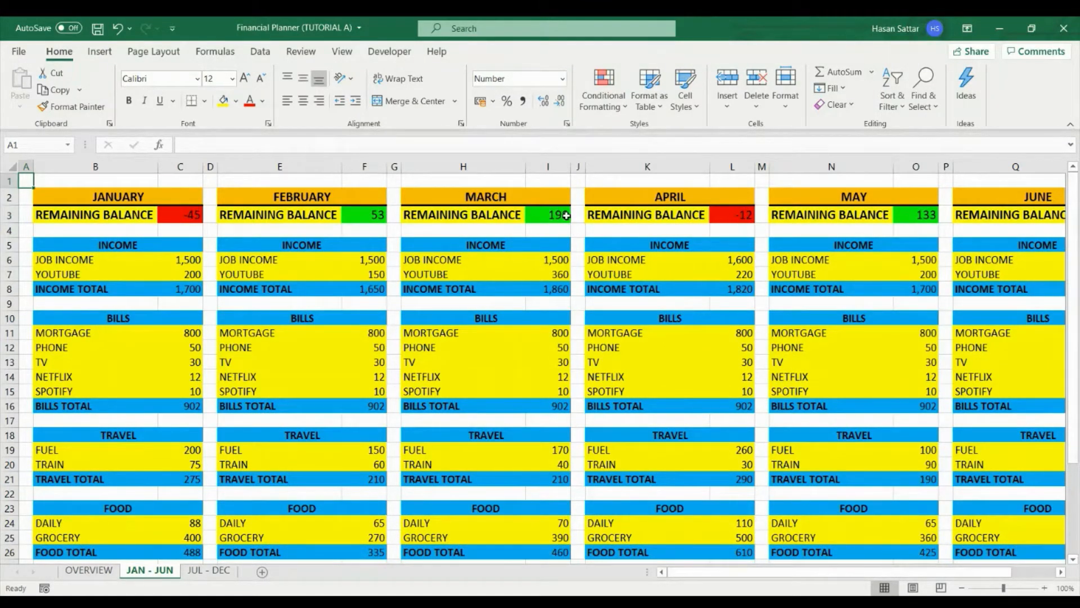
pyautogui.click(222, 571)
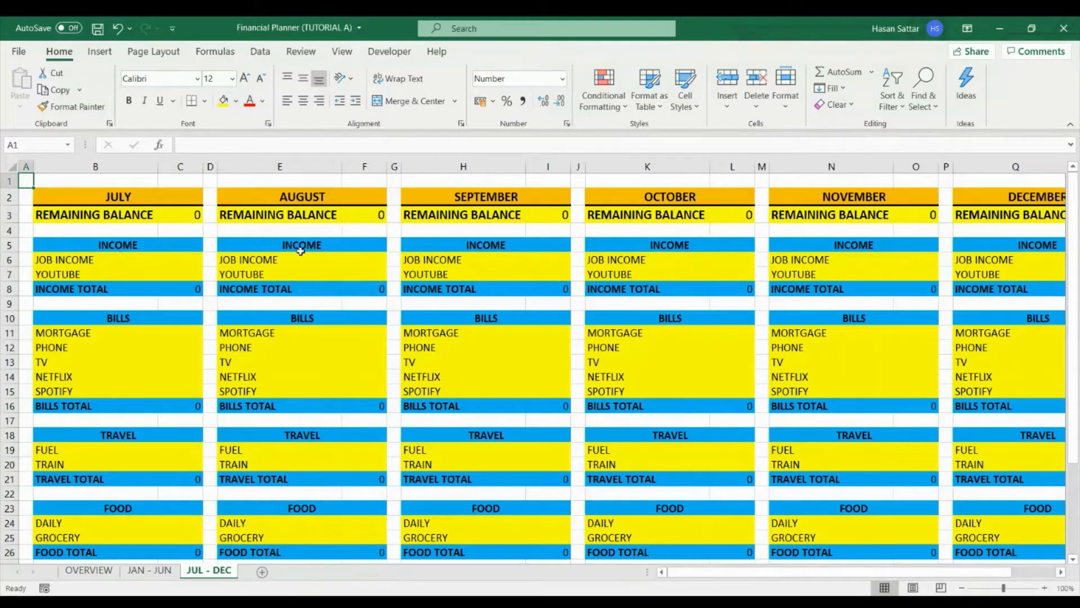
pyautogui.hscroll(5, 705, 288)
pyautogui.hscroll(-5, 705, 288)
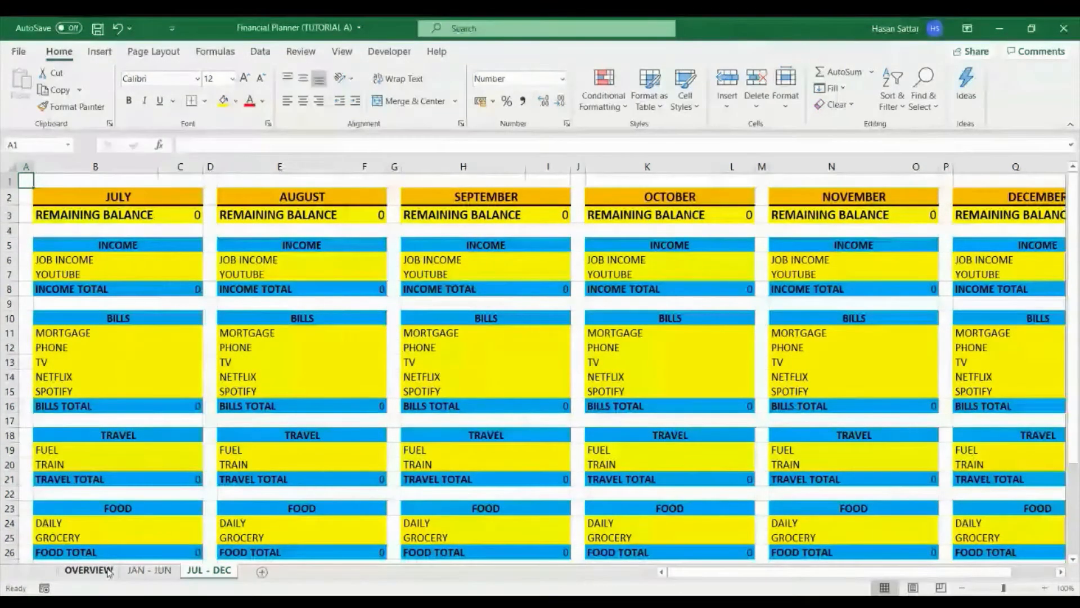
pyautogui.click(89, 570)
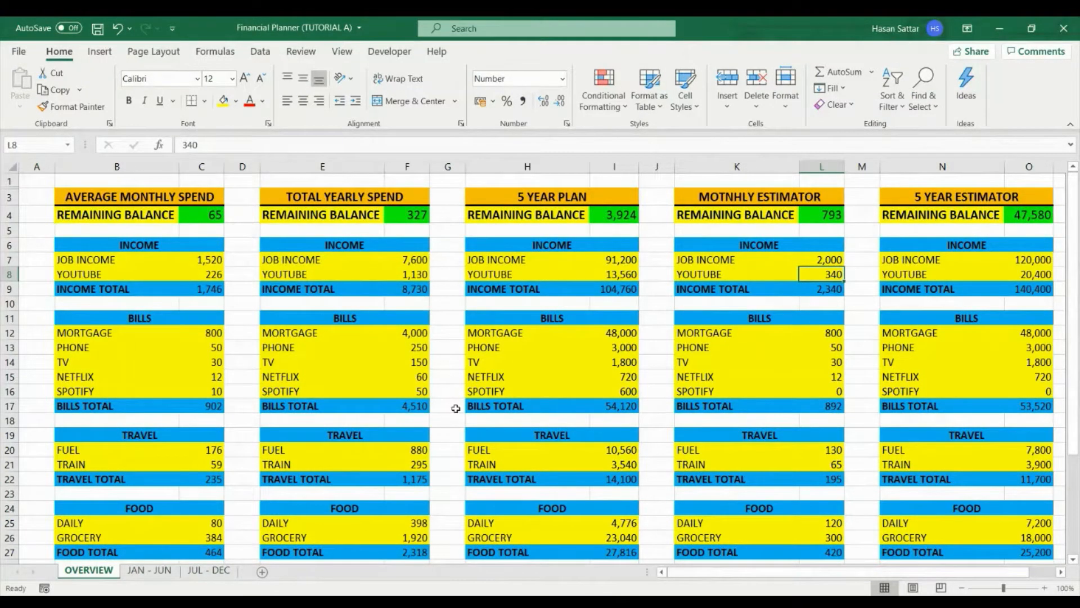
# - Create a new blank workbook, and add an extra worksheet to it and delete that worksheet again
pyautogui.hotkey('ctrl', 'n')
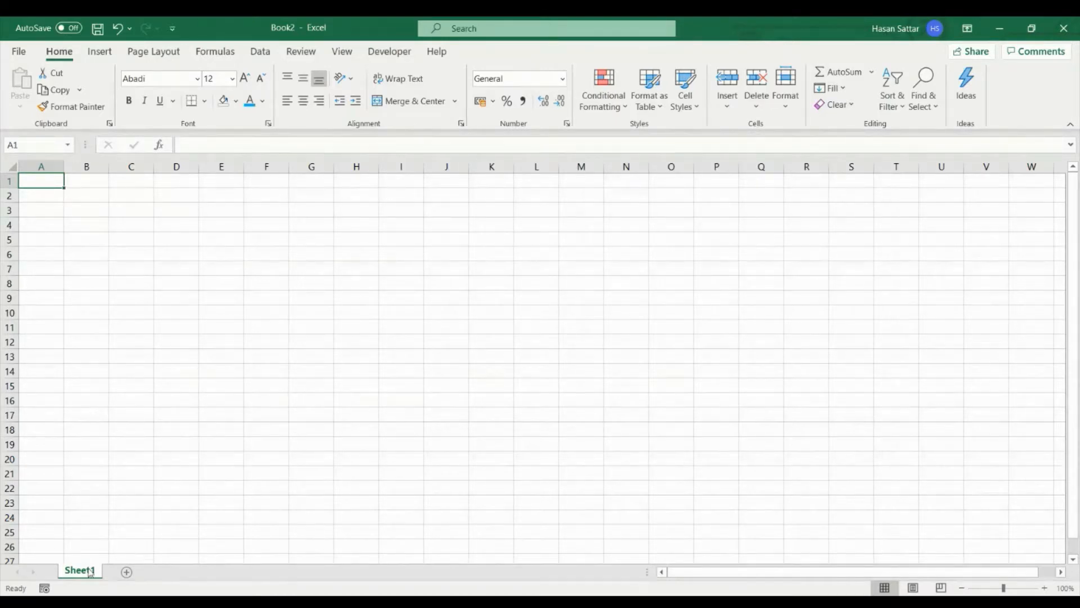
pyautogui.click(126, 572)
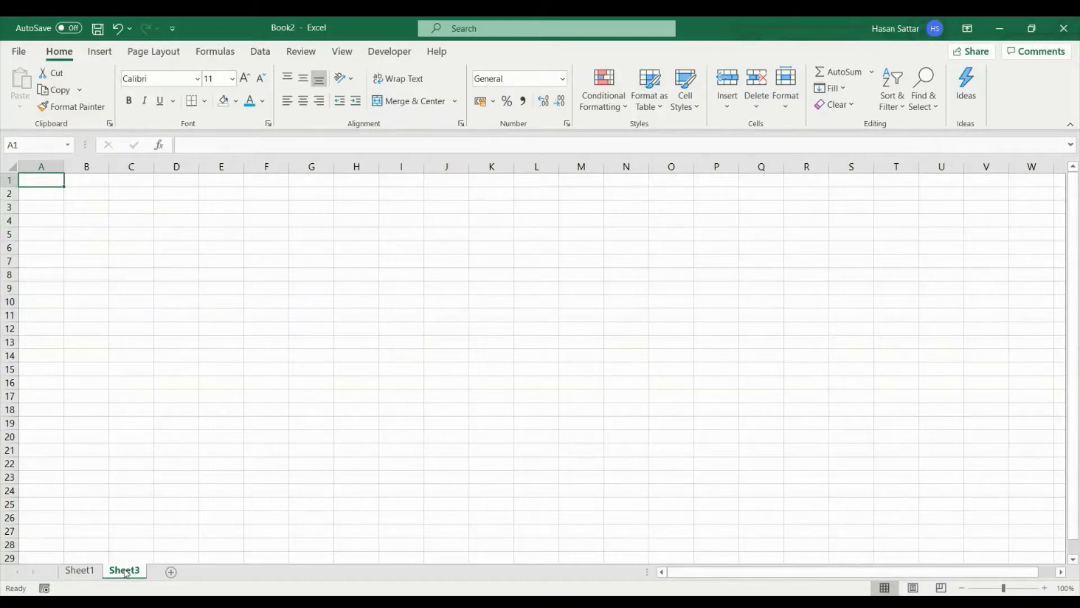
pyautogui.rightClick(125, 571)
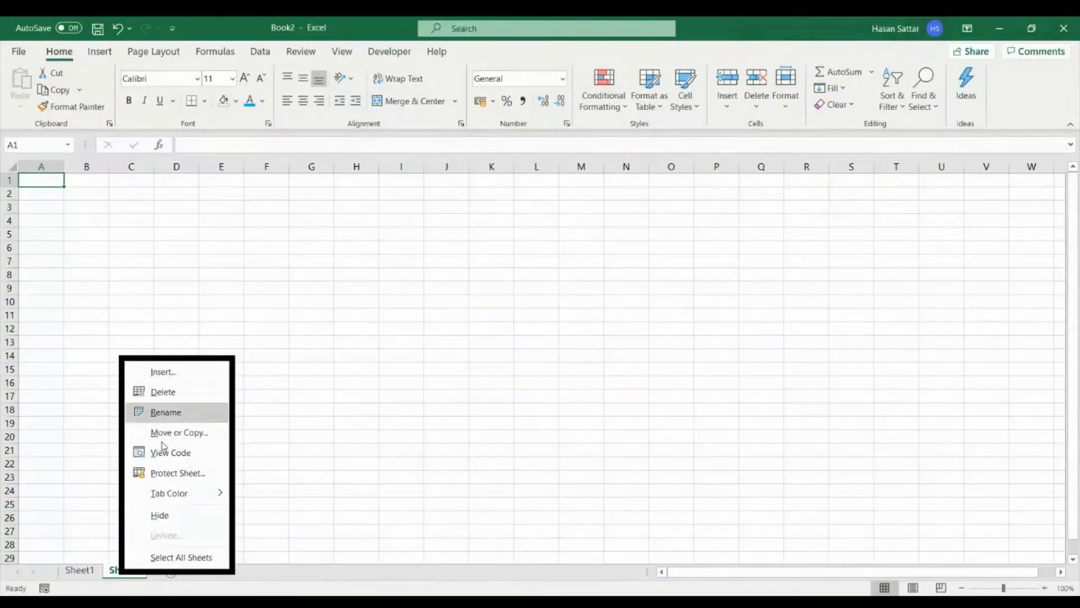
pyautogui.click(179, 394)
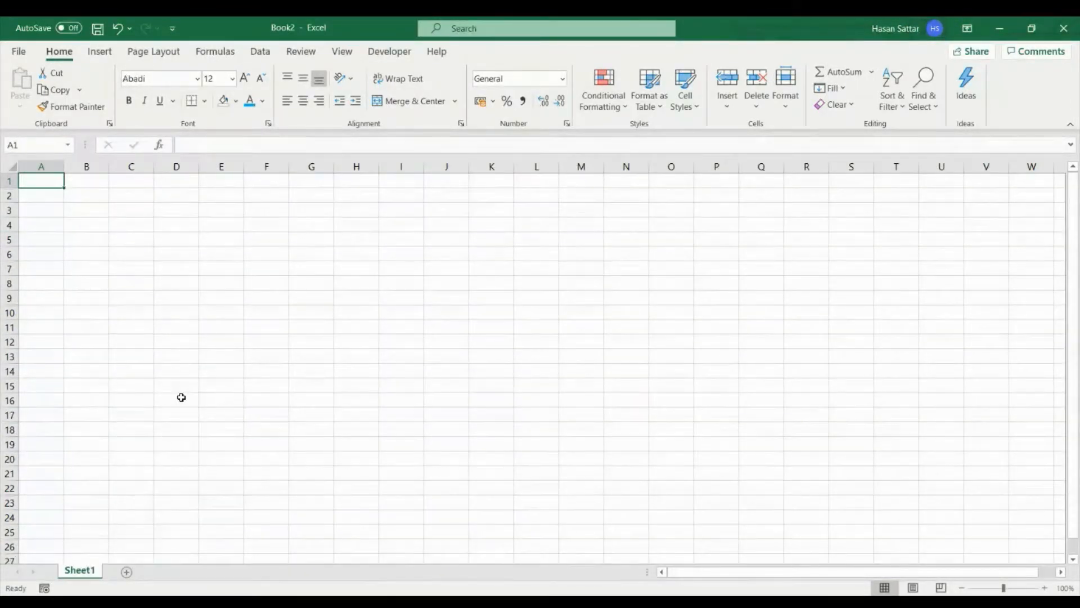
# - Rename the worksheet Sheet1 as JAN - JUN
pyautogui.doubleClick(80, 572)
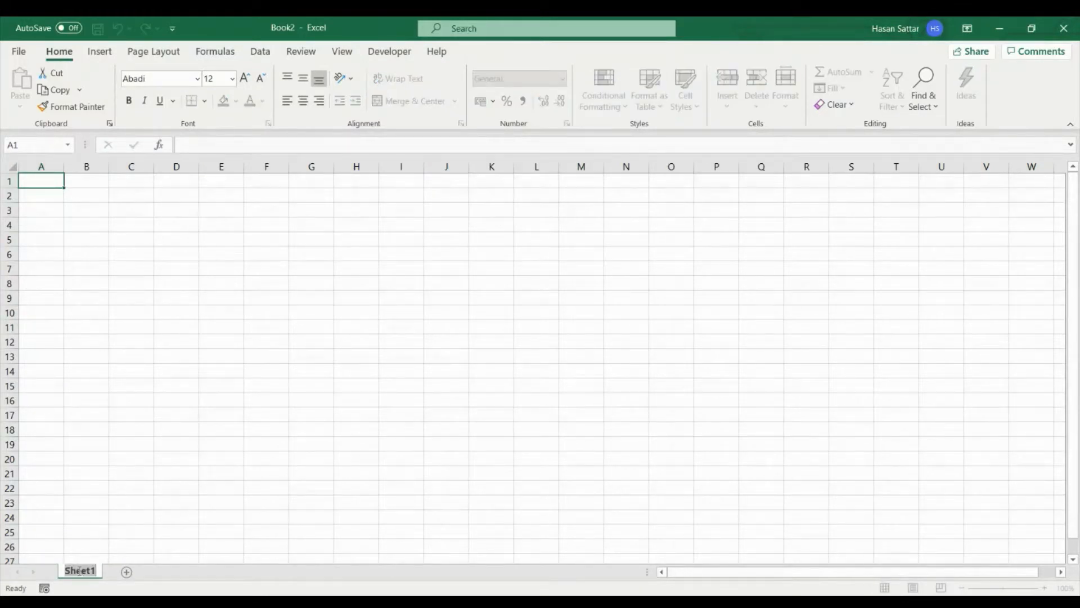
pyautogui.write('JAN - JUN')
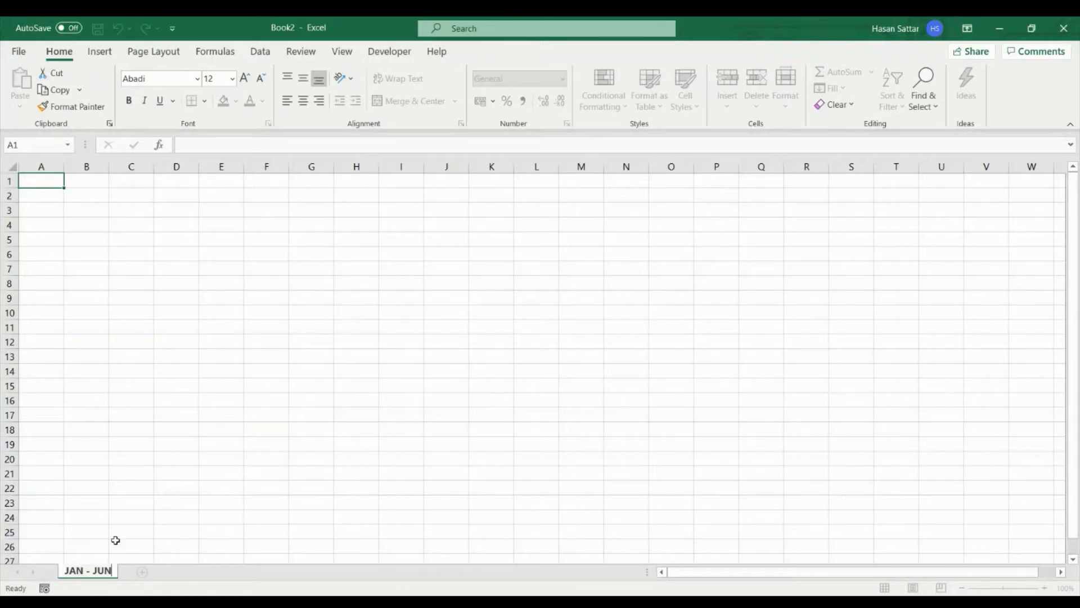
pyautogui.press('Return')
pyautogui.click(117, 223)
pyautogui.click(164, 278)
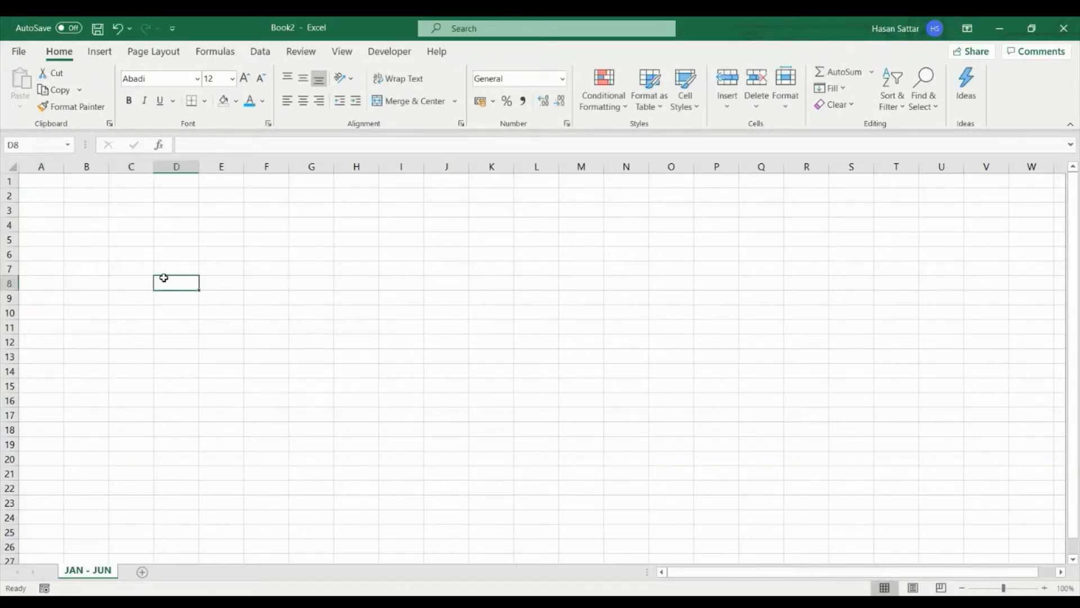
pyautogui.click(386, 315)
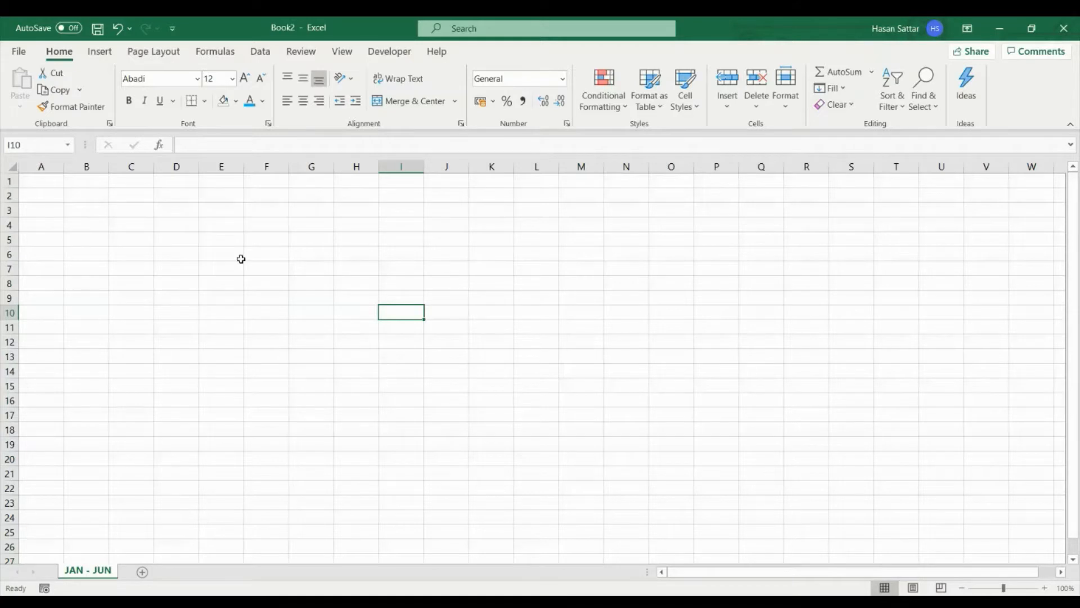
# - Enter the sample values HELLO in cell D5, 5 in D6 and HELLO 5 in D7
pyautogui.click(171, 237)
pyautogui.write('HELL')
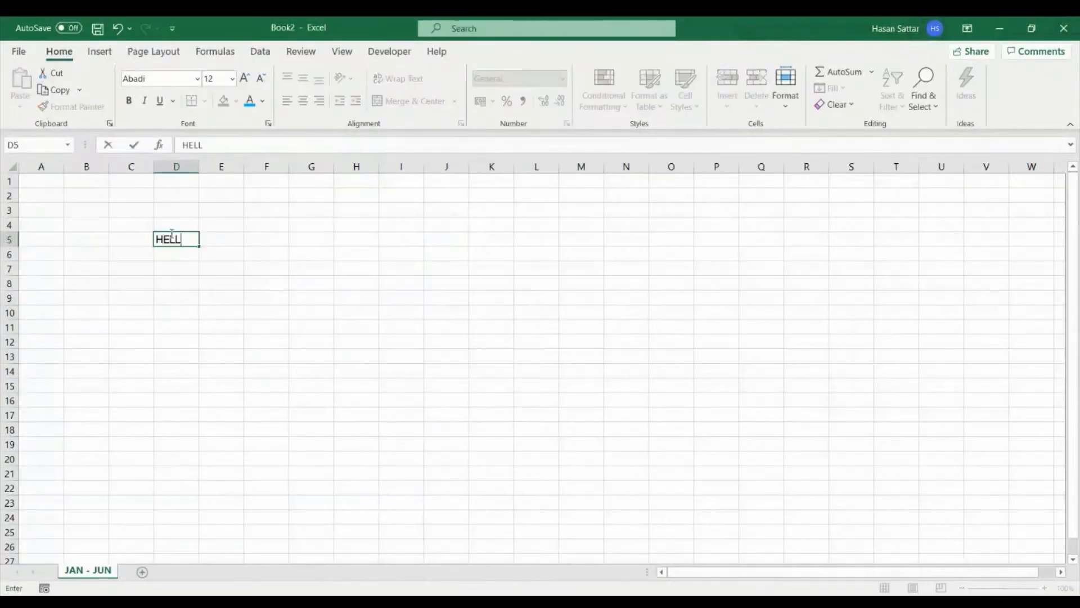
pyautogui.press('Return')
pyautogui.click(171, 234)
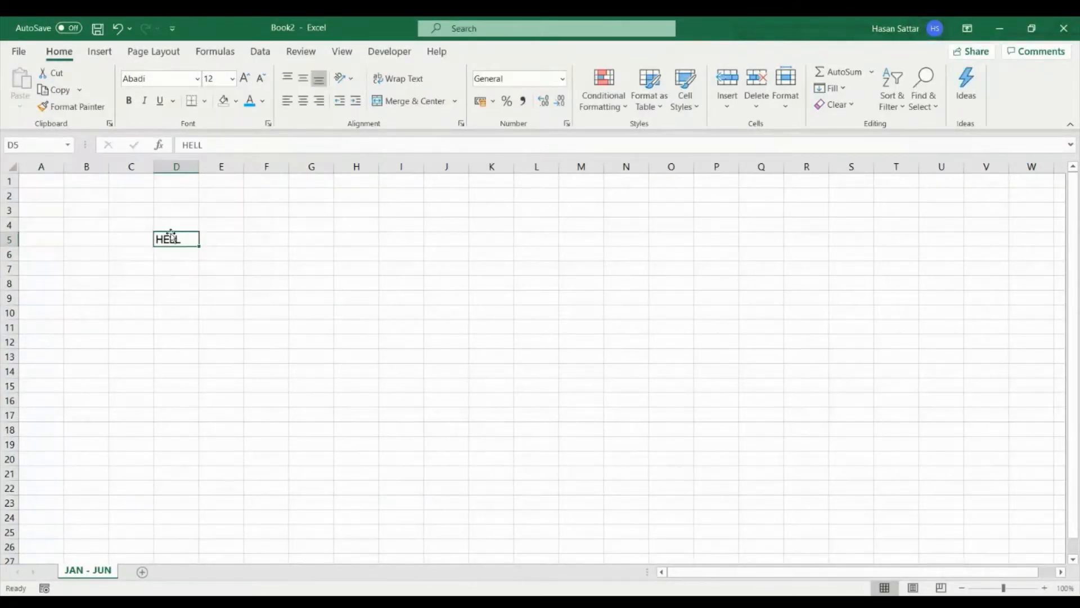
pyautogui.write('HELLO')
pyautogui.press('Return')
pyautogui.write('5')
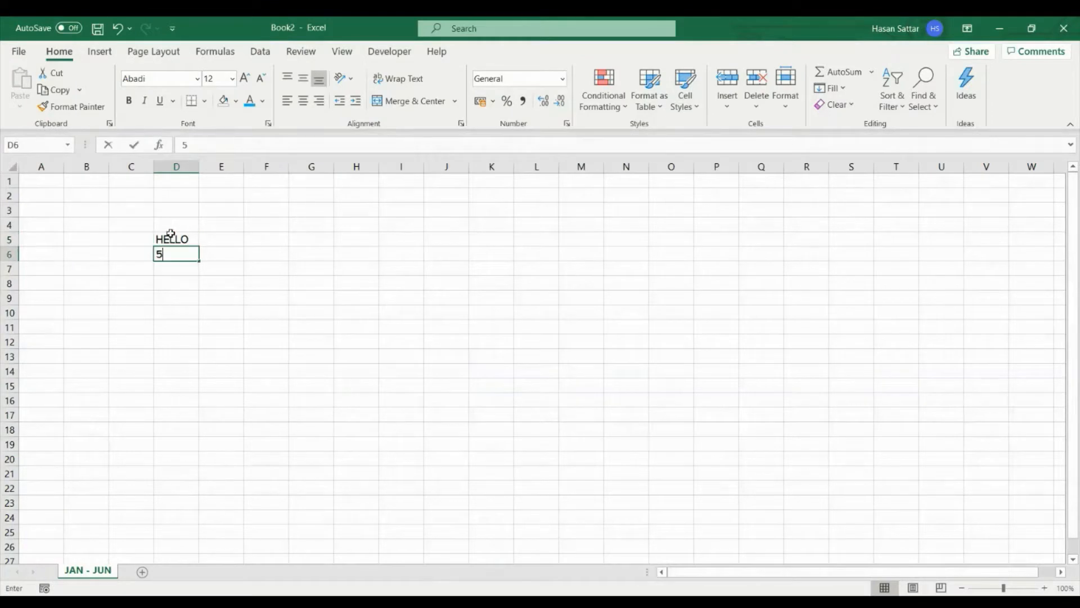
pyautogui.press('Return')
pyautogui.write('HELLO 5')
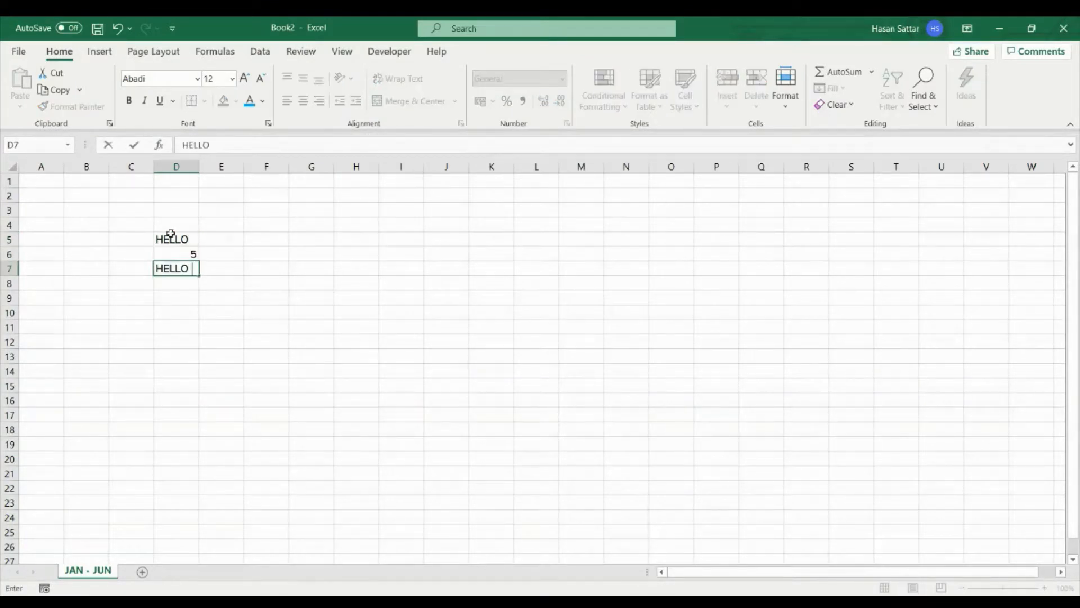
pyautogui.press('Return')
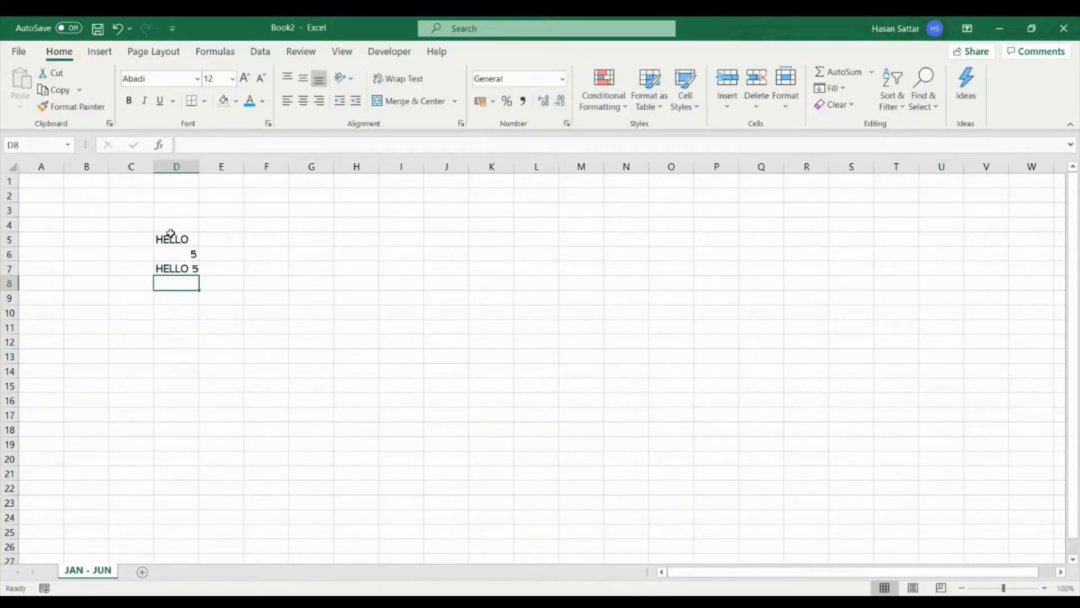
# - Select all cells of the JAN - JUN sheet and change their font to Abadi Extra Light
pyautogui.click(344, 279)
pyautogui.hotkey('ctrl', 'a')
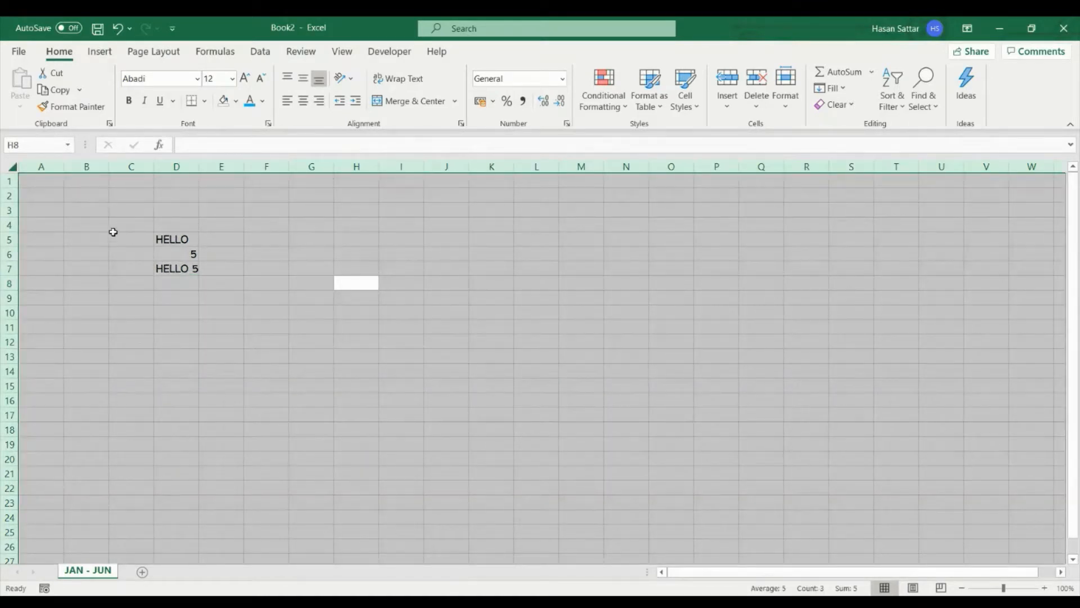
pyautogui.click(96, 222)
pyautogui.click(13, 167)
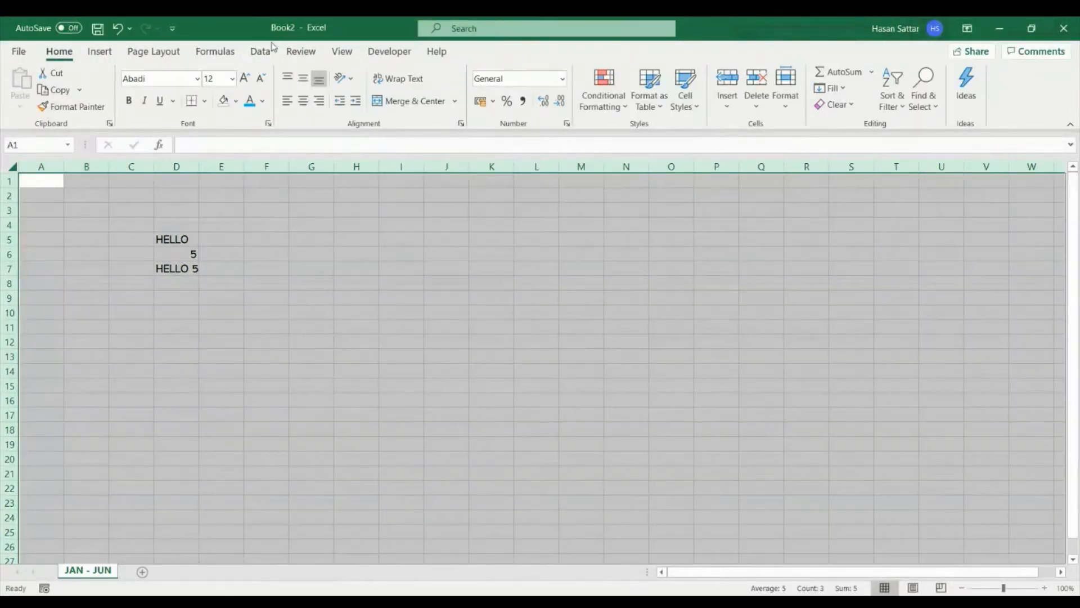
pyautogui.click(259, 79)
pyautogui.click(244, 79)
pyautogui.click(197, 79)
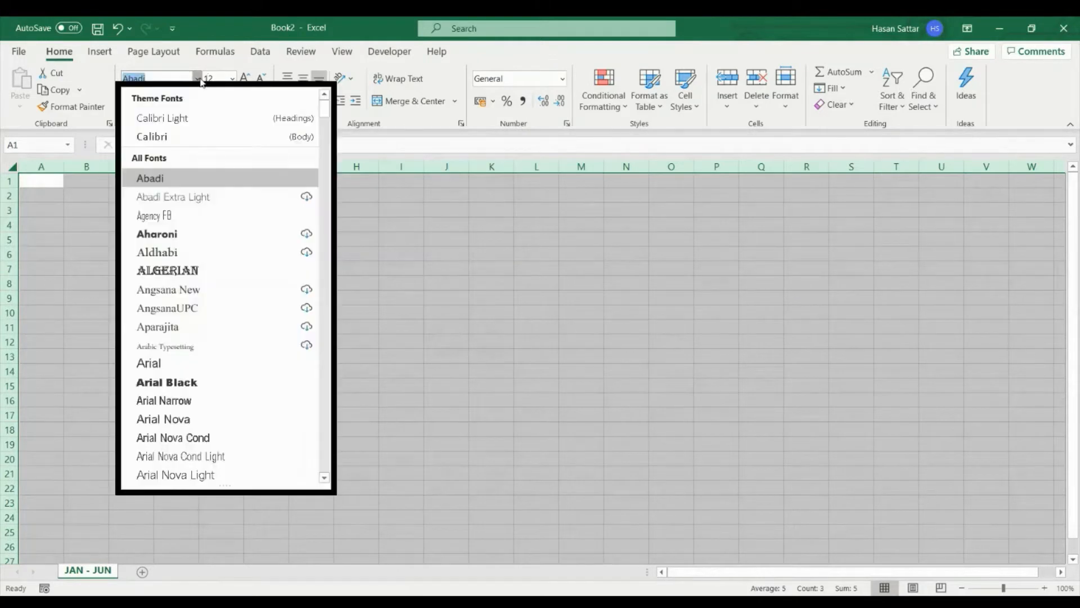
pyautogui.click(205, 195)
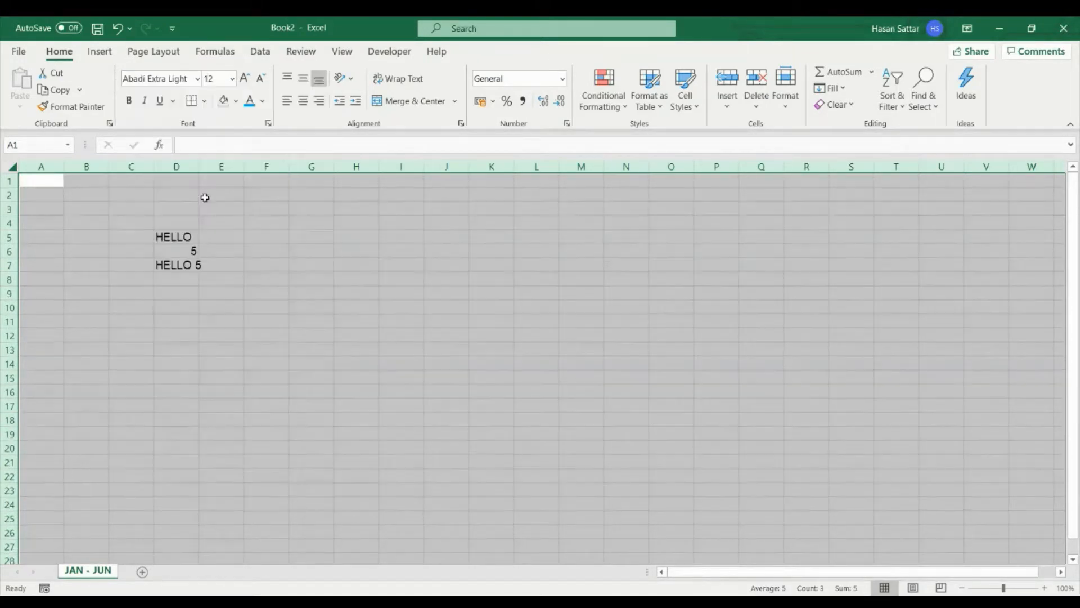
# - Apply bold, italic and underline to all cells of the sheet, and remove all three styles again
pyautogui.click(129, 101)
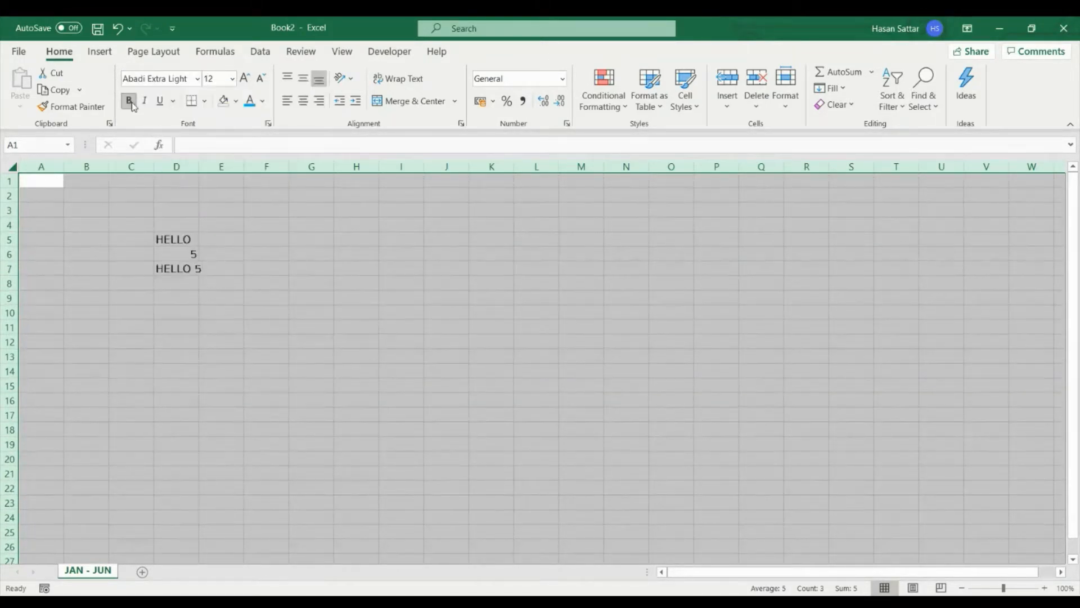
pyautogui.click(145, 102)
pyautogui.click(159, 103)
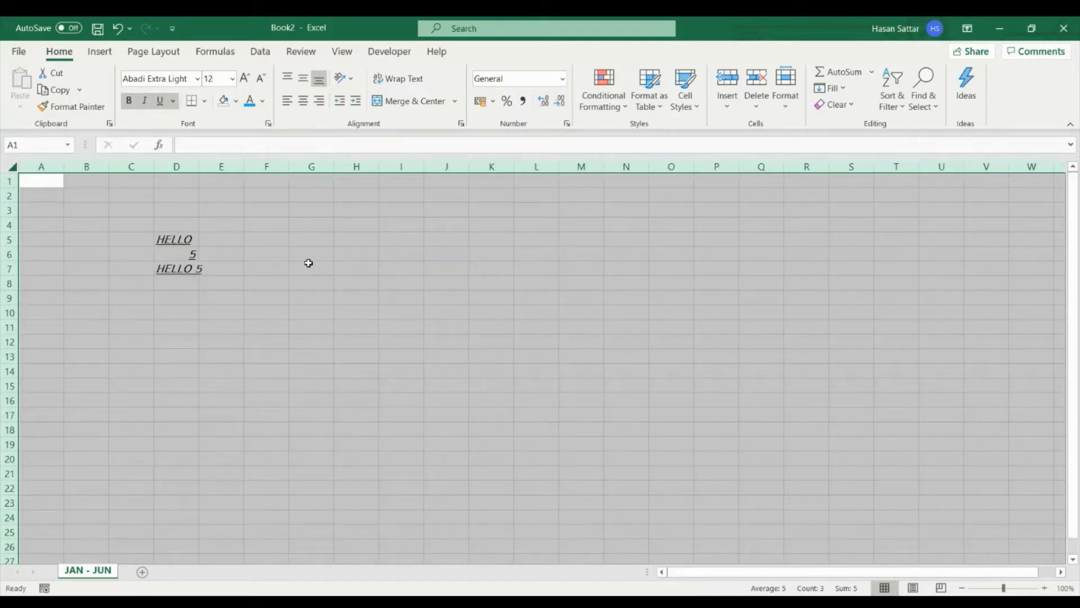
pyautogui.hotkey('ctrl', 'b')
pyautogui.hotkey('ctrl', 'i')
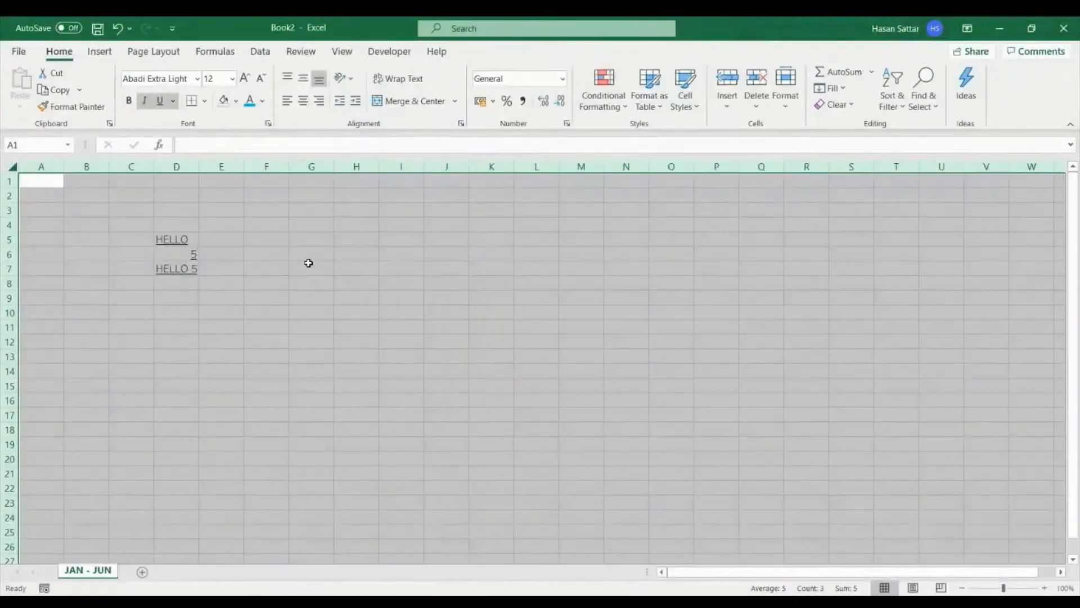
pyautogui.hotkey('ctrl', 'u')
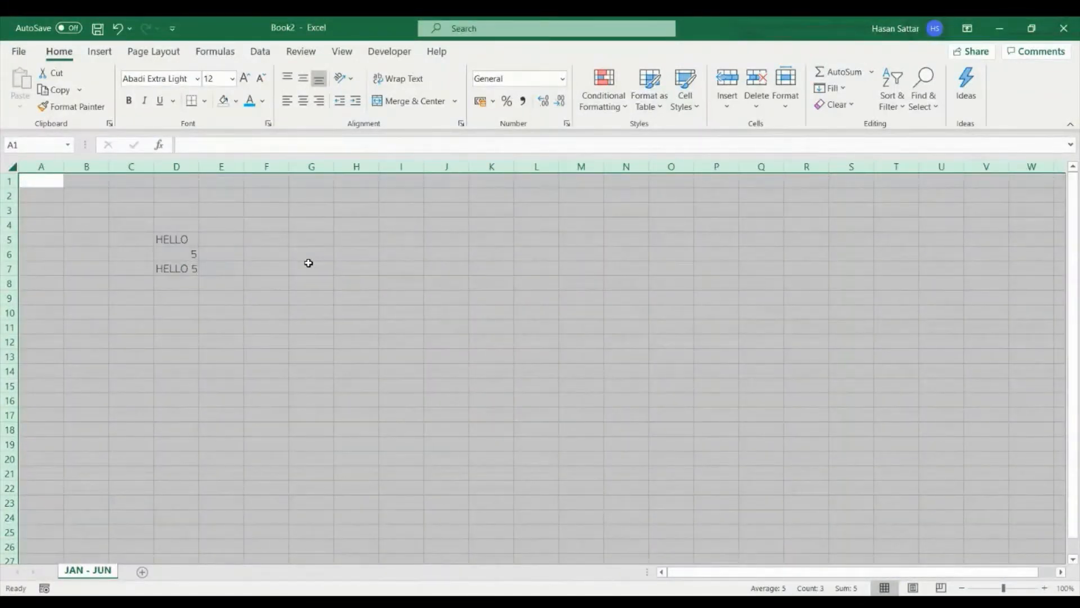
# - Reapply bold, italic and underline to the whole sheet, remove them once more, and deselect the cells
pyautogui.hotkey('ctrl', 'b')
pyautogui.hotkey('ctrl', 'i')
pyautogui.hotkey('ctrl', 'u')
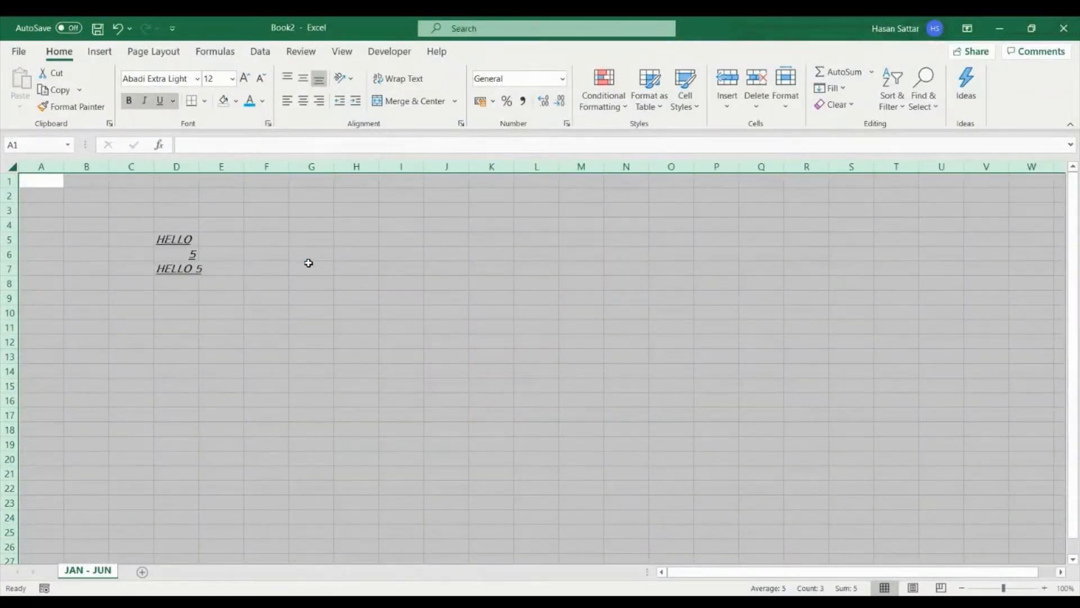
pyautogui.hotkey('ctrl', 'b')
pyautogui.hotkey('ctrl', 'i')
pyautogui.hotkey('ctrl', 'u')
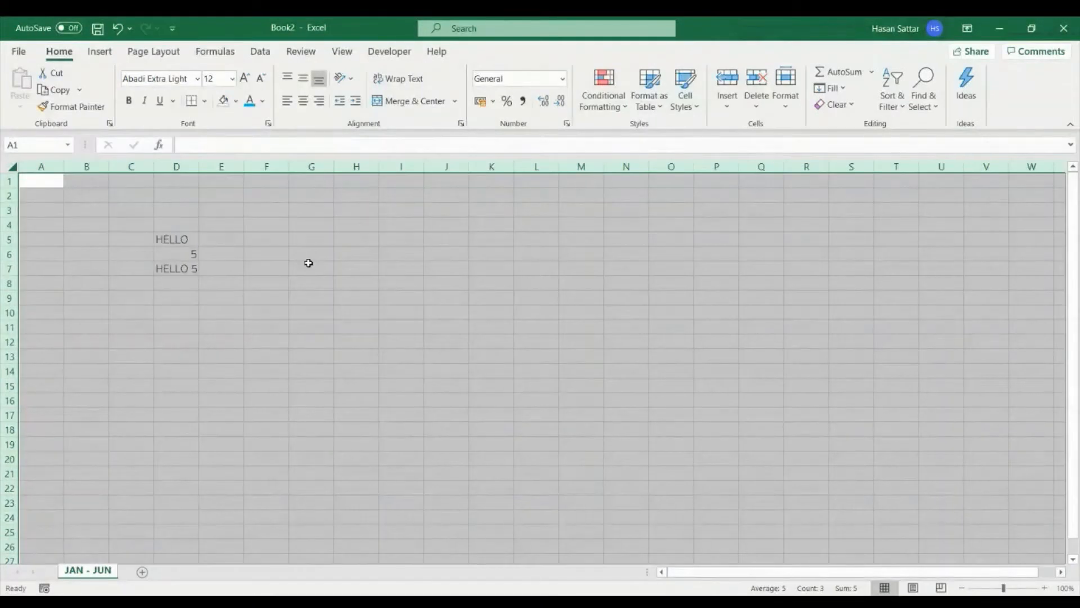
pyautogui.click(309, 263)
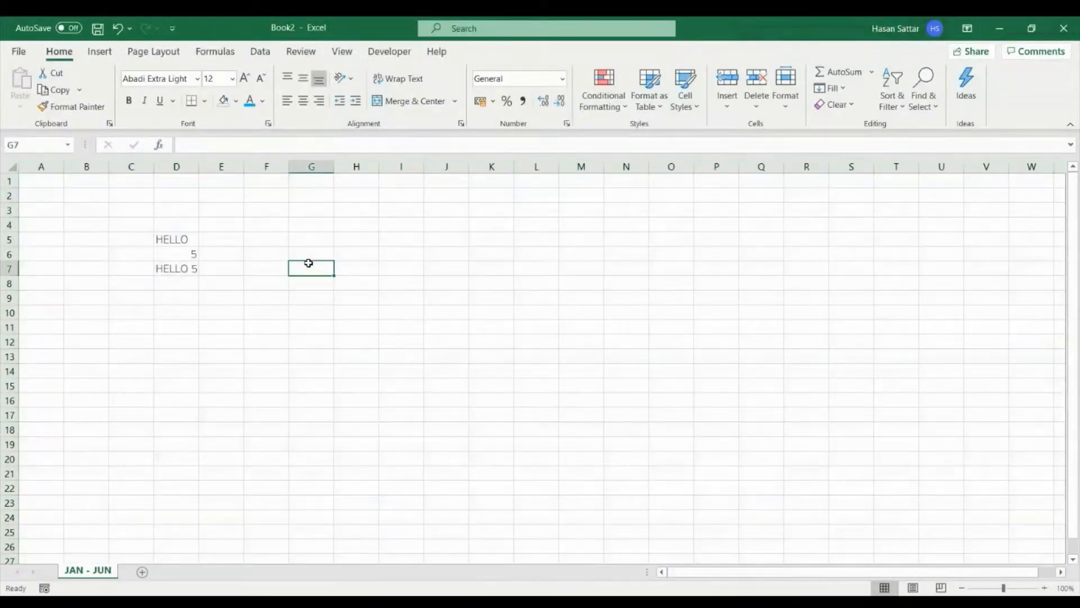
# - Fill cell G7 with yellow and change its fill to white
pyautogui.click(237, 101)
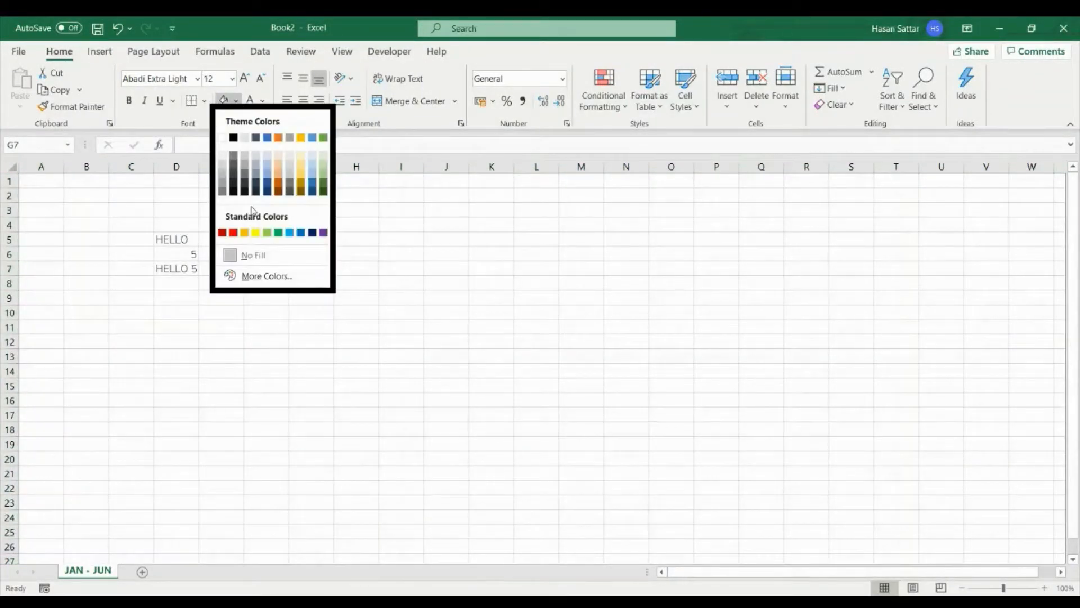
pyautogui.click(256, 232)
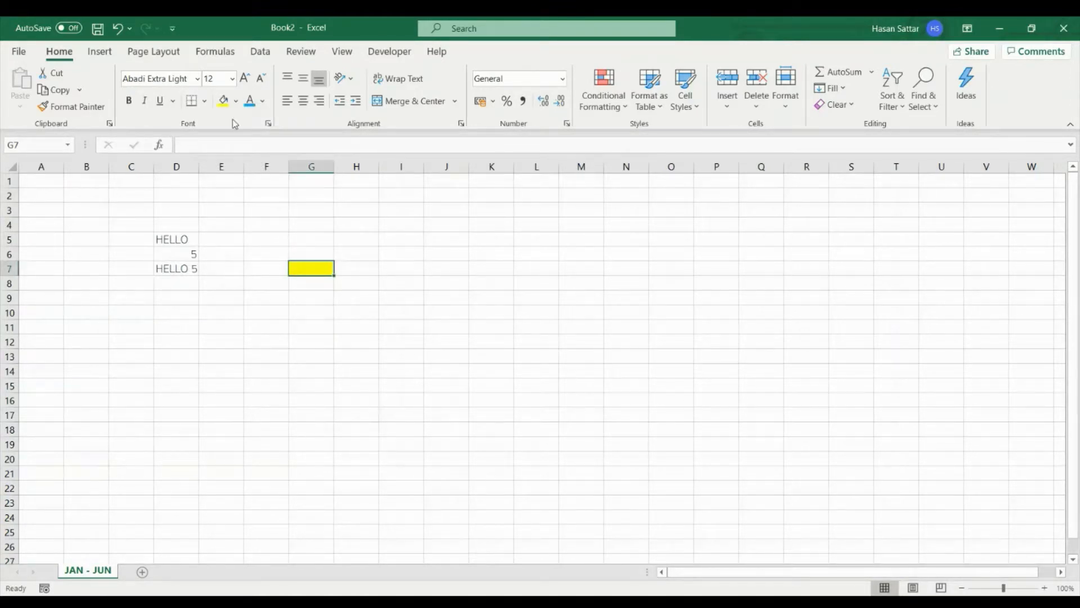
pyautogui.click(235, 102)
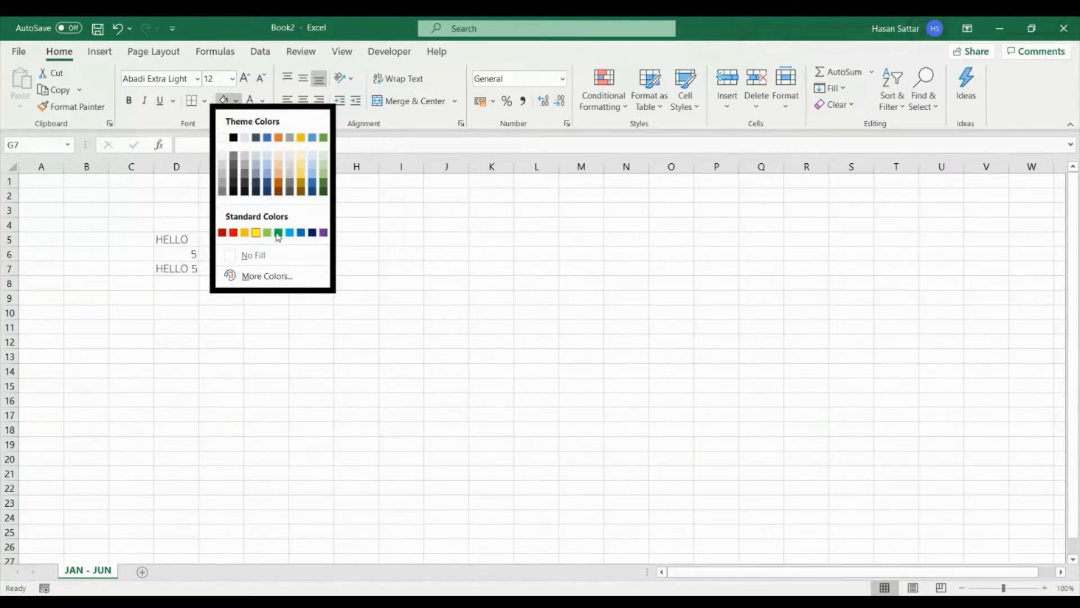
pyautogui.click(222, 137)
pyautogui.click(329, 369)
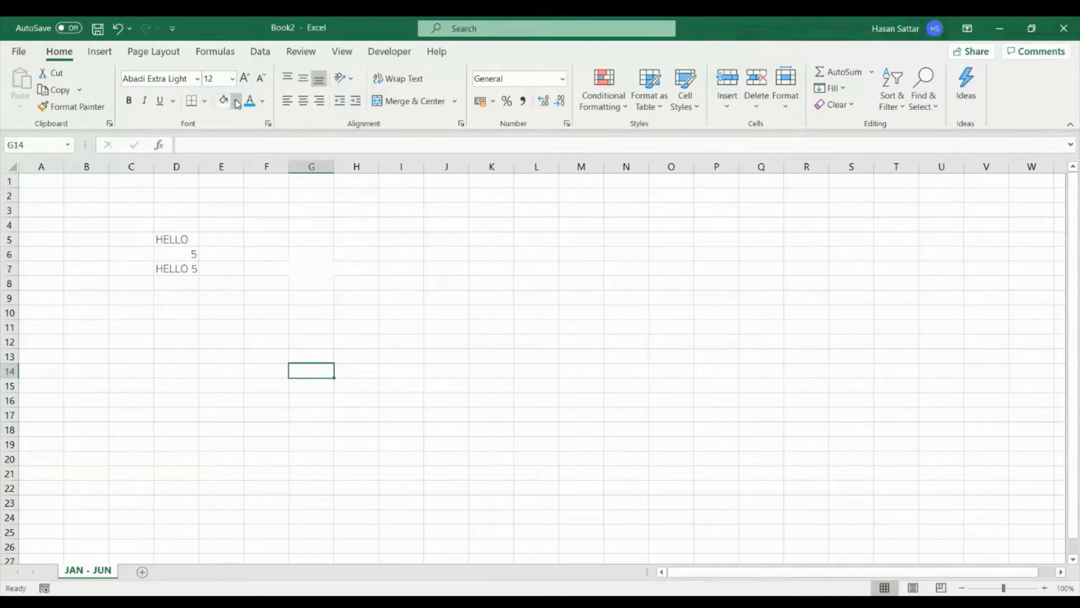
# - Set cell G7 to No Fill and deselect it
pyautogui.click(310, 269)
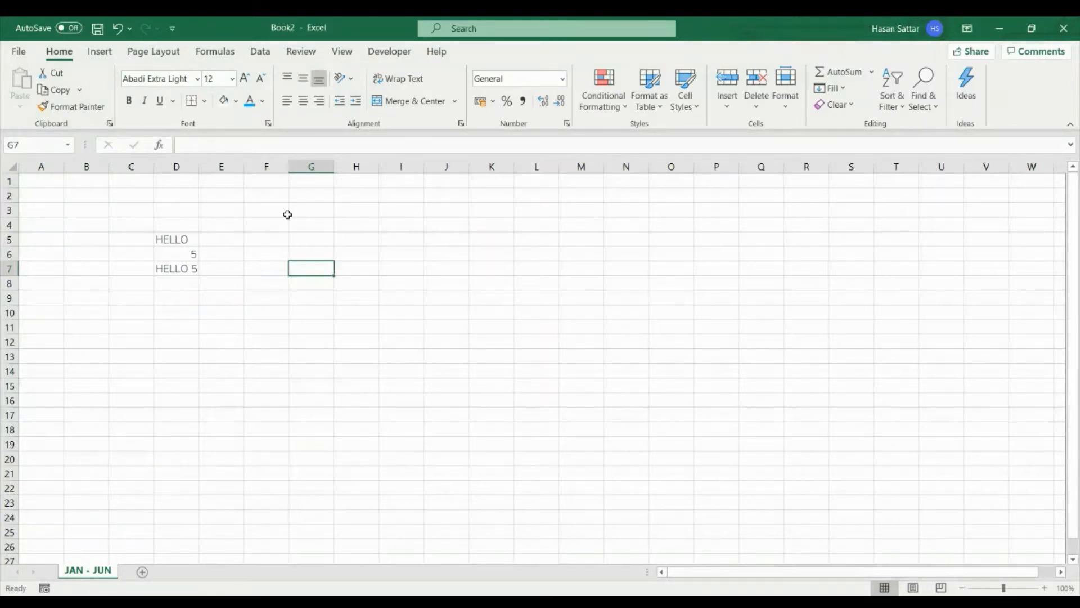
pyautogui.click(237, 101)
pyautogui.click(250, 253)
pyautogui.click(455, 309)
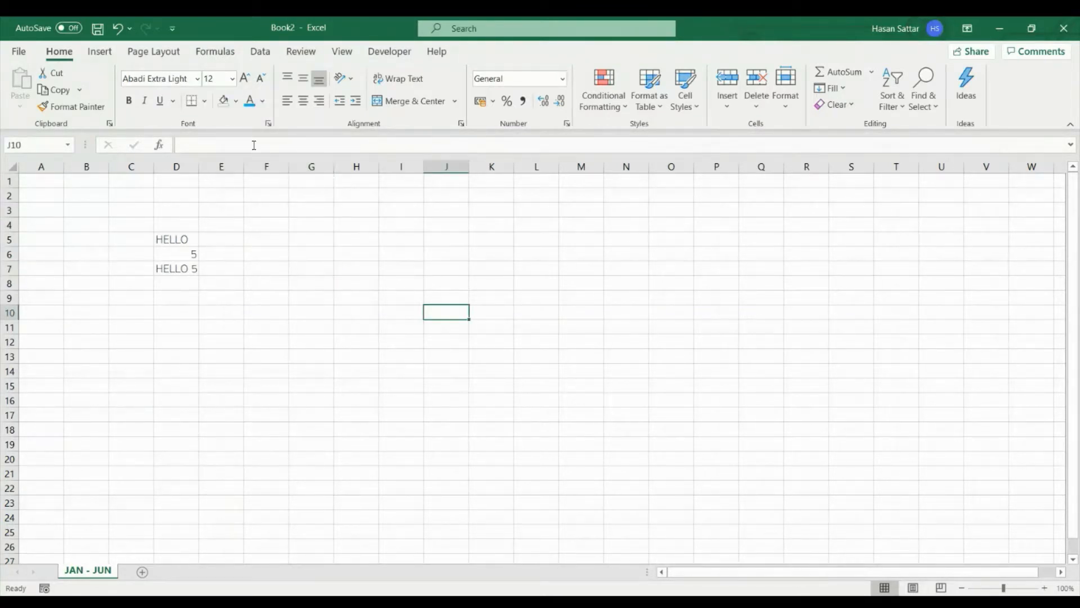
# - Change the font color of HELLO in cell D5 to light blue
pyautogui.click(189, 241)
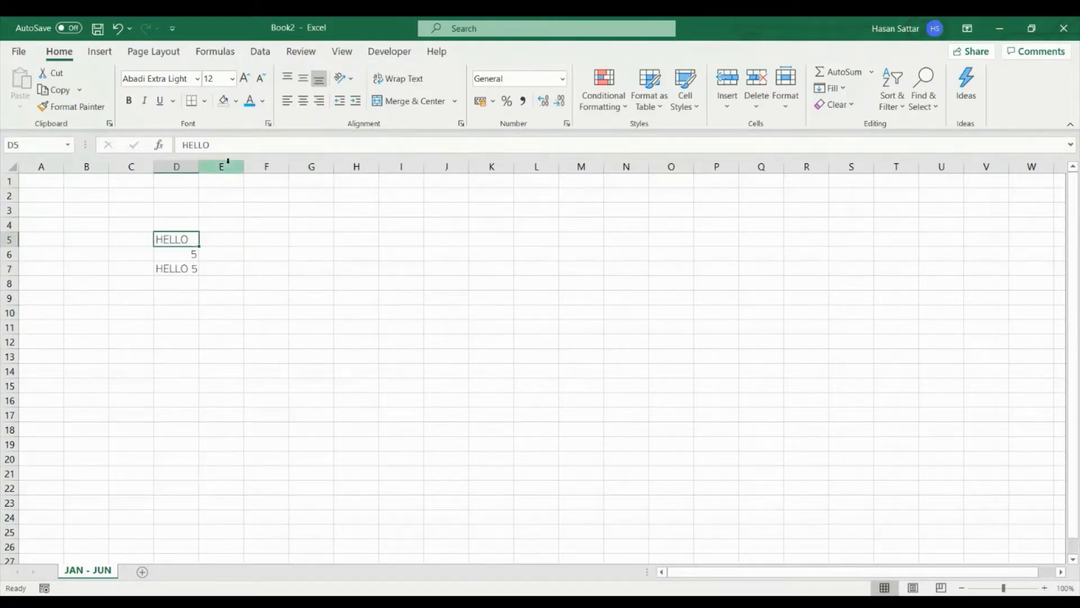
pyautogui.click(250, 102)
pyautogui.click(263, 102)
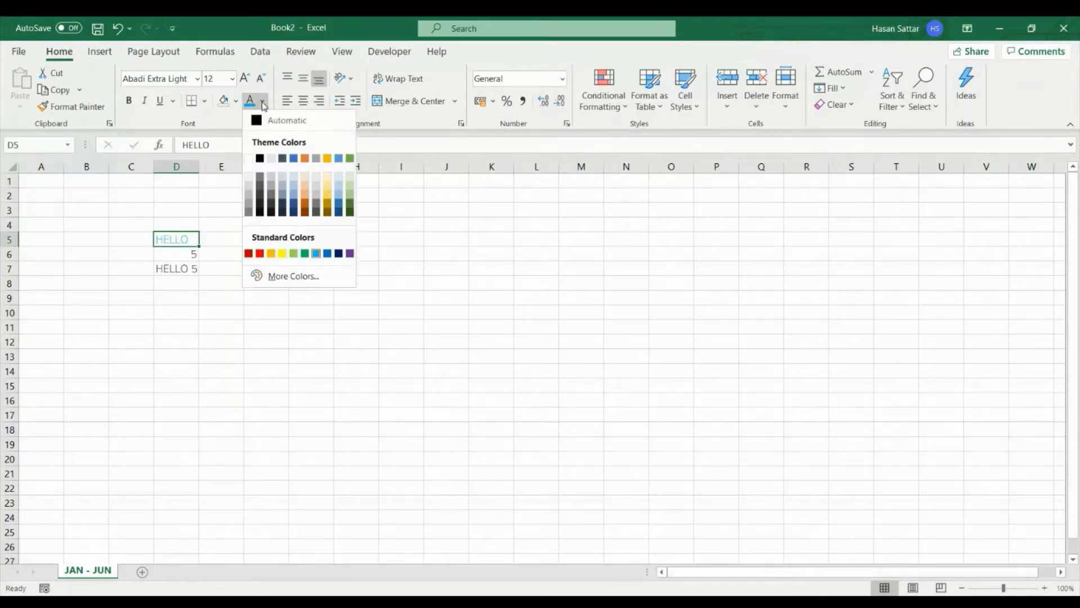
pyautogui.click(458, 297)
pyautogui.click(270, 272)
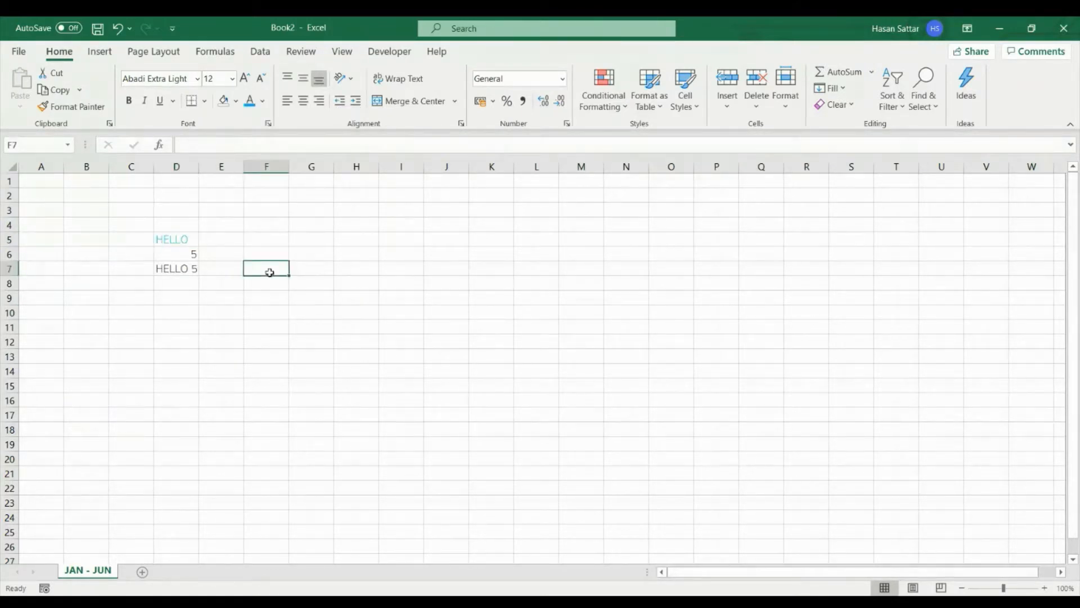
# - Delete the contents of cells D4:E8, undo the deletion and redo it
pyautogui.moveTo(241, 285); pyautogui.dragTo(161, 229)
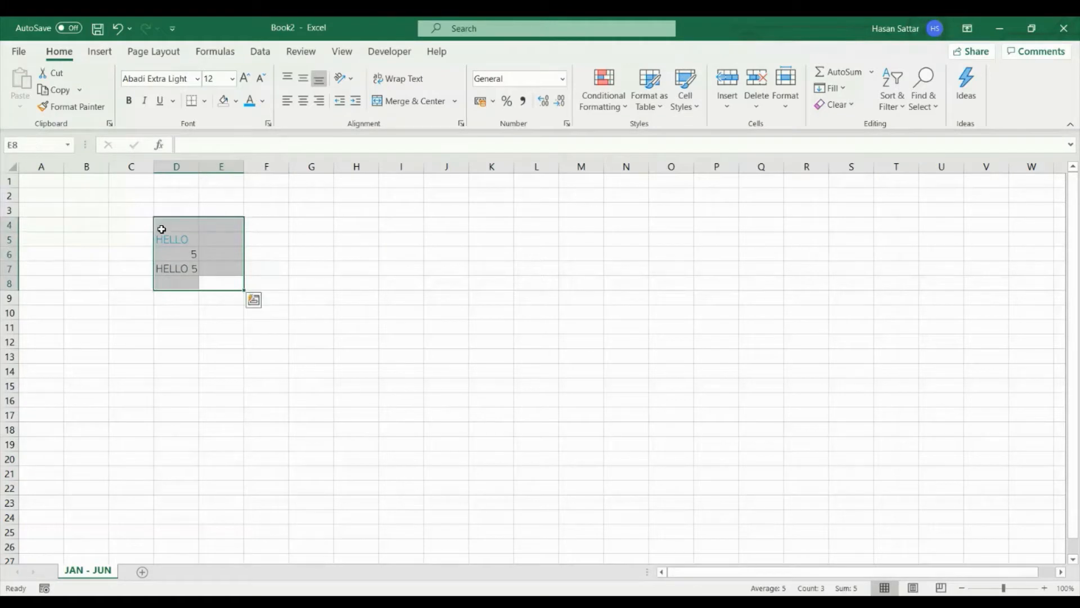
pyautogui.press('Delete')
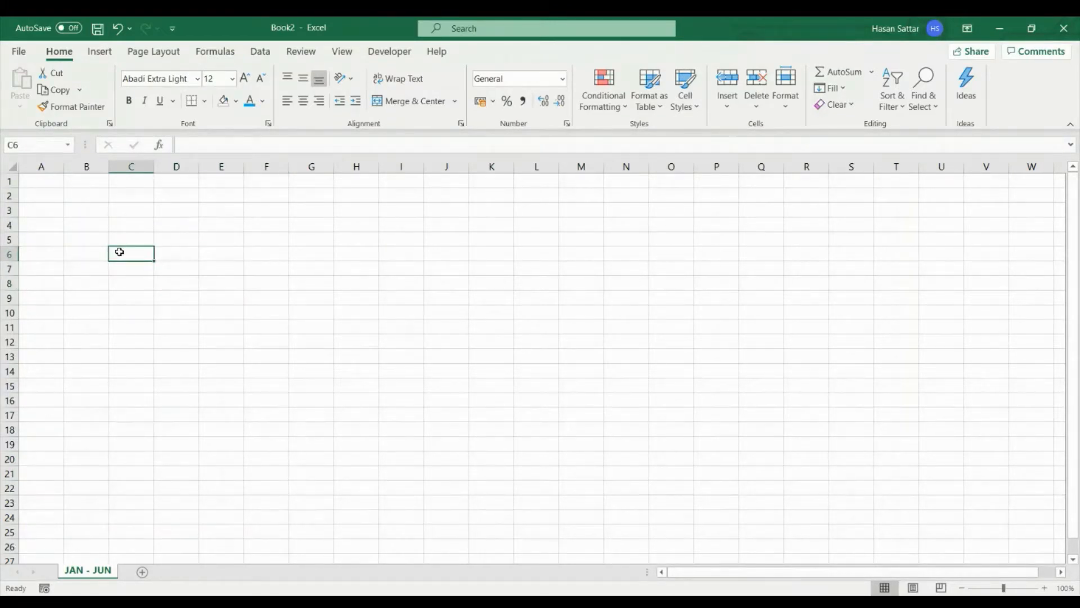
pyautogui.hotkey('ctrl', 'z')
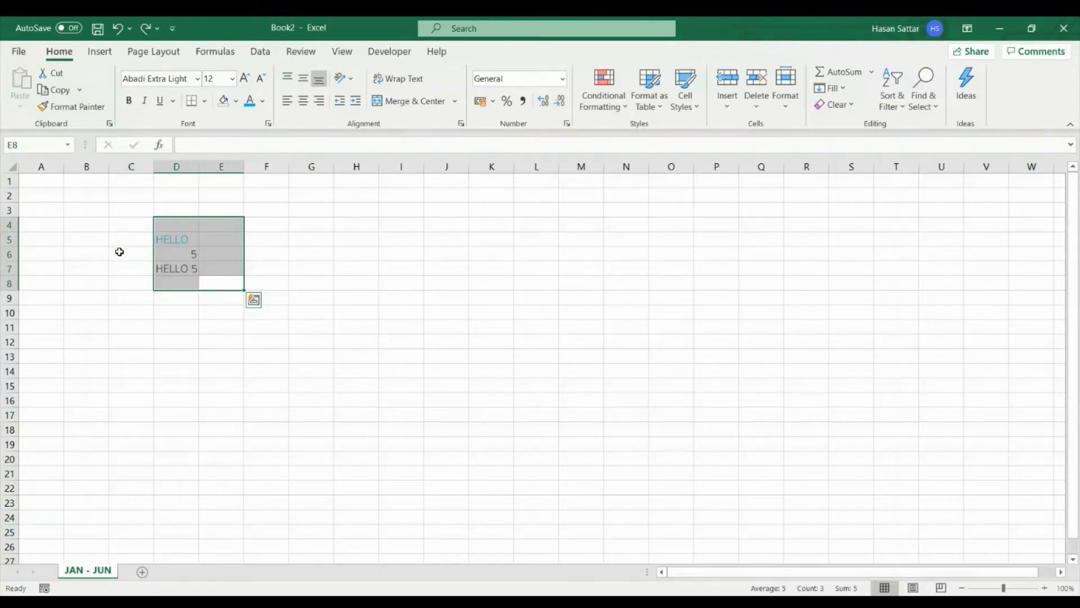
pyautogui.hotkey('ctrl', 'y')
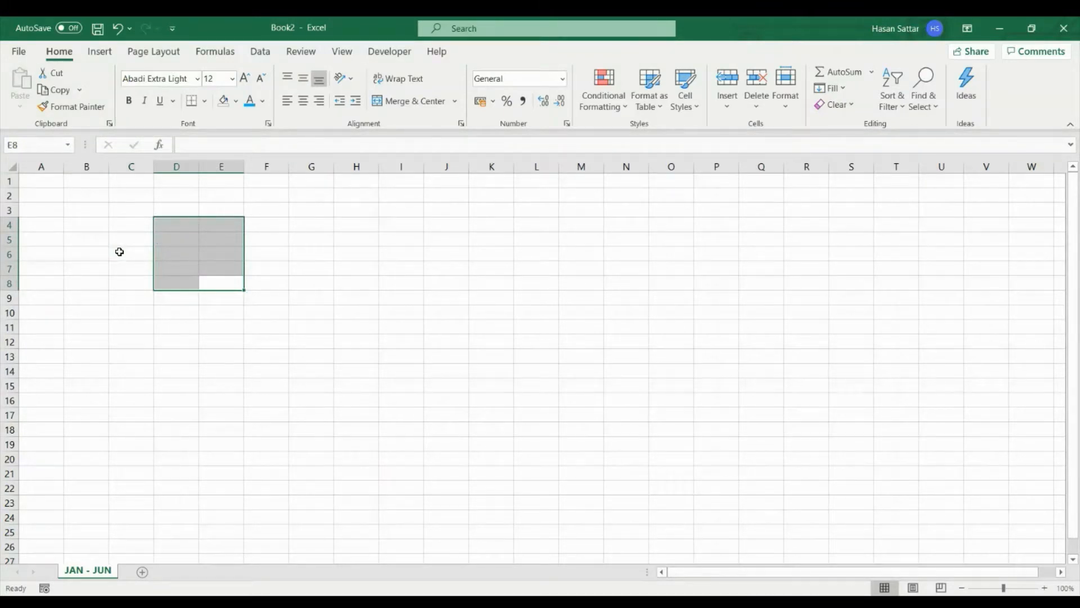
# - Undo and redo the deletion of D4:E8 twice, and undo it once more to restore the sample values
pyautogui.click(117, 28)
pyautogui.click(144, 29)
pyautogui.click(119, 28)
pyautogui.click(145, 28)
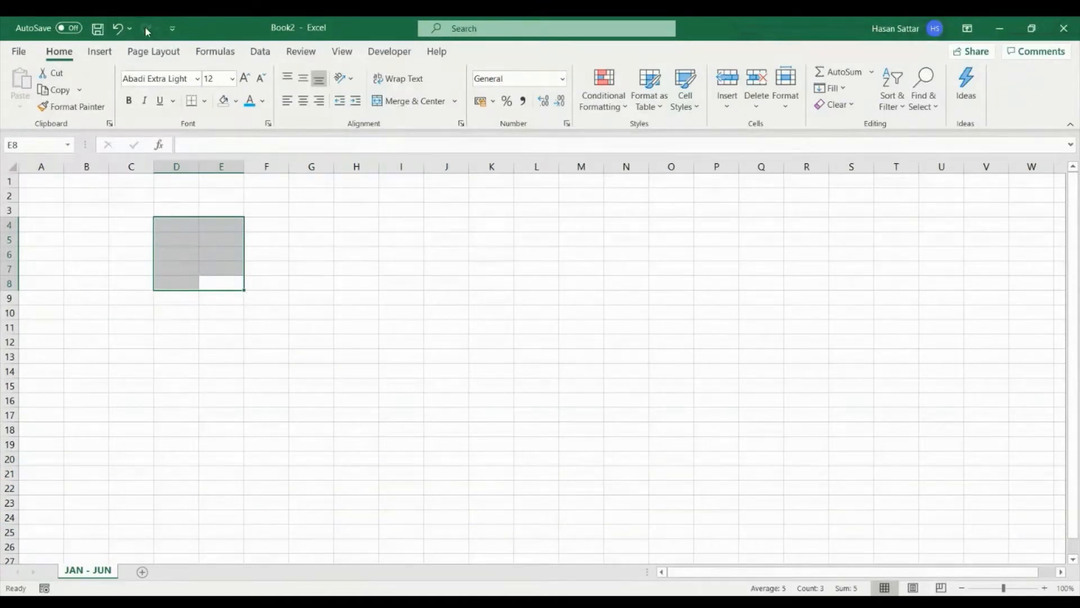
pyautogui.click(143, 295)
pyautogui.hotkey('ctrl', 'z')
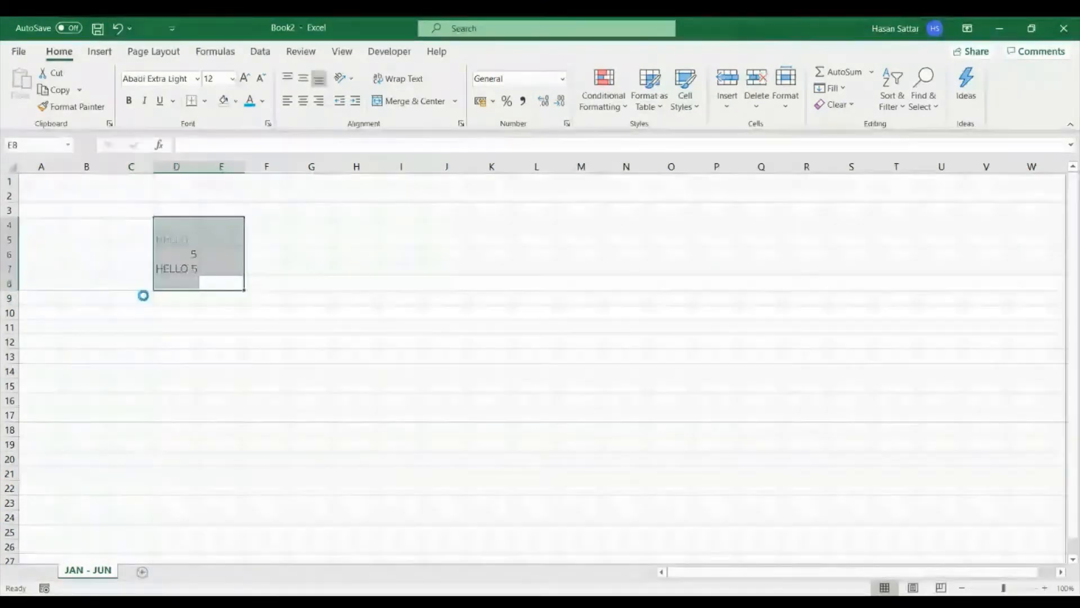
# - Copy HELLO from cell D5 into cell I5 and clear the copy marquee
pyautogui.click(194, 271)
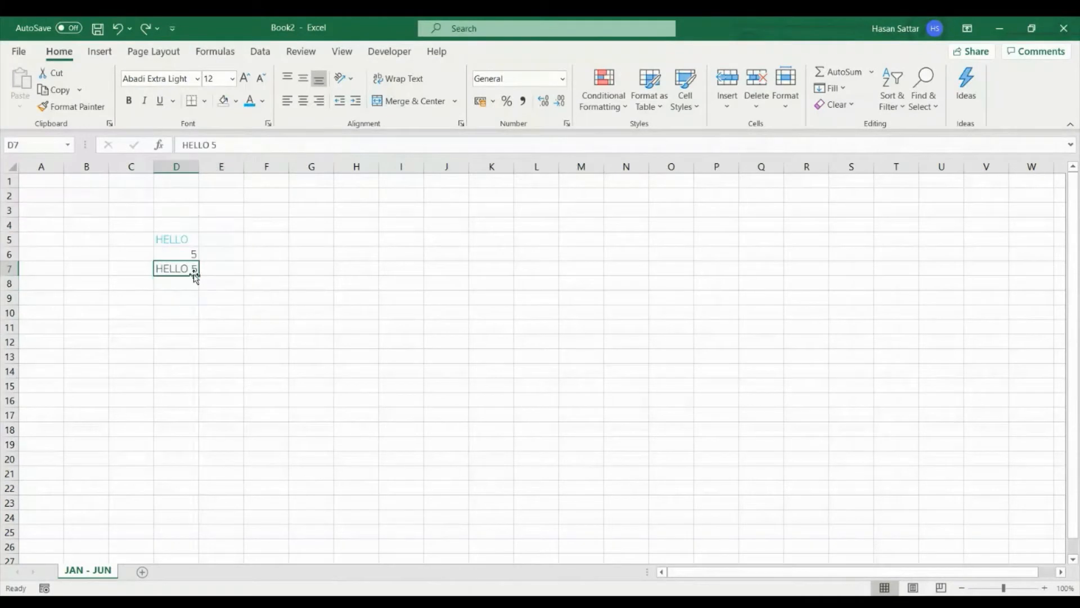
pyautogui.click(193, 242)
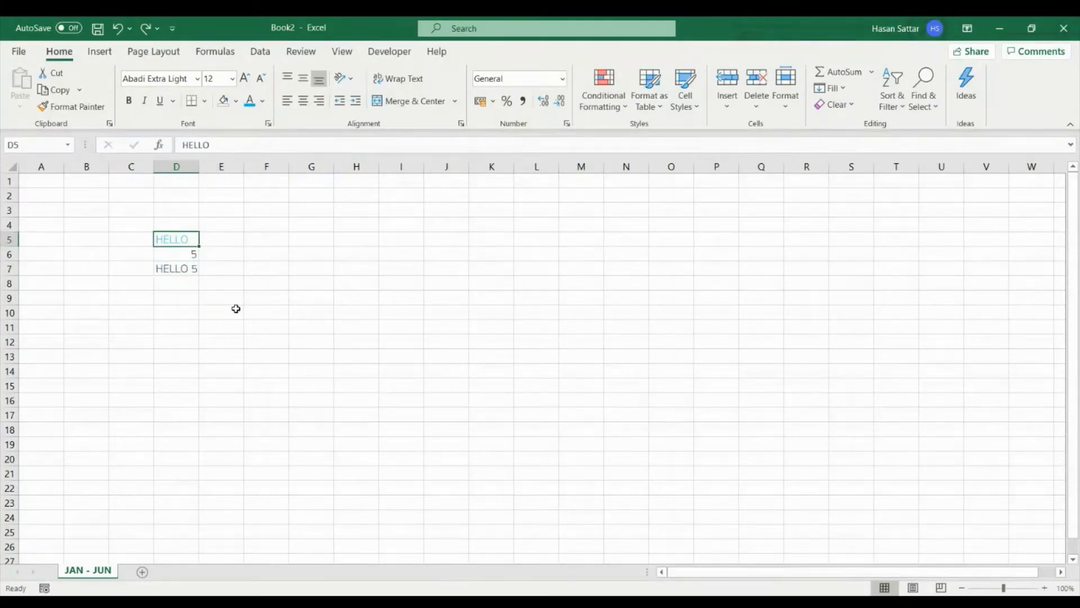
pyautogui.hotkey('ctrl', 'c')
pyautogui.click(408, 241)
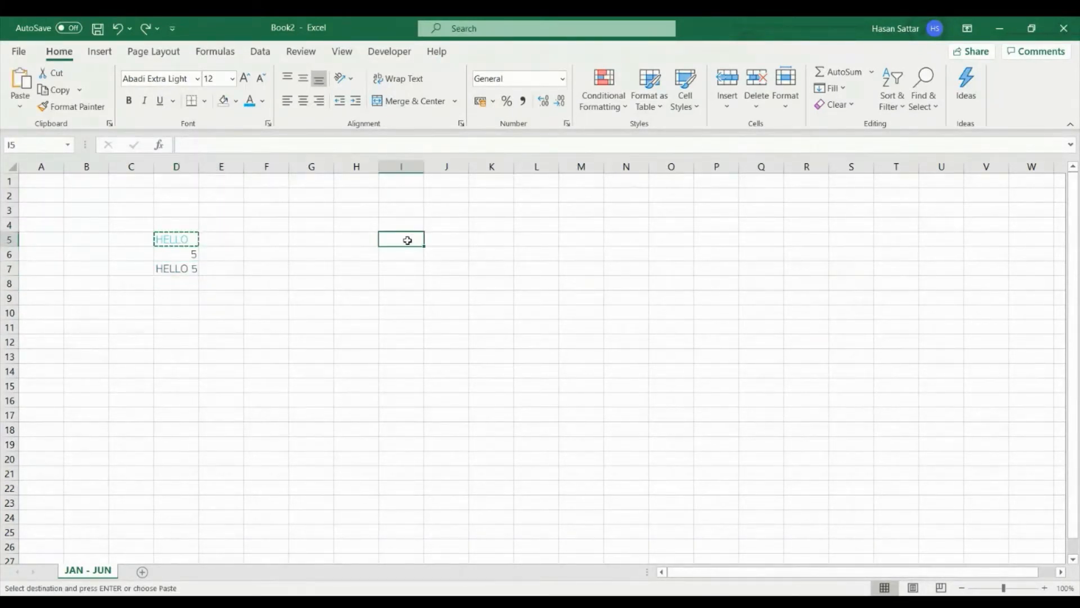
pyautogui.hotkey('ctrl', 'v')
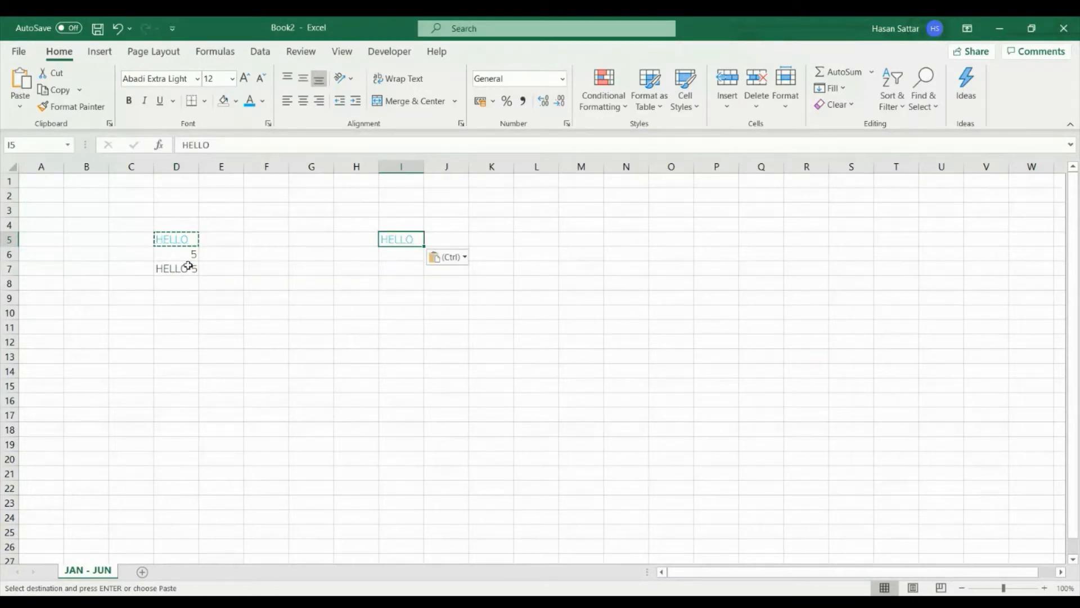
pyautogui.press('Escape')
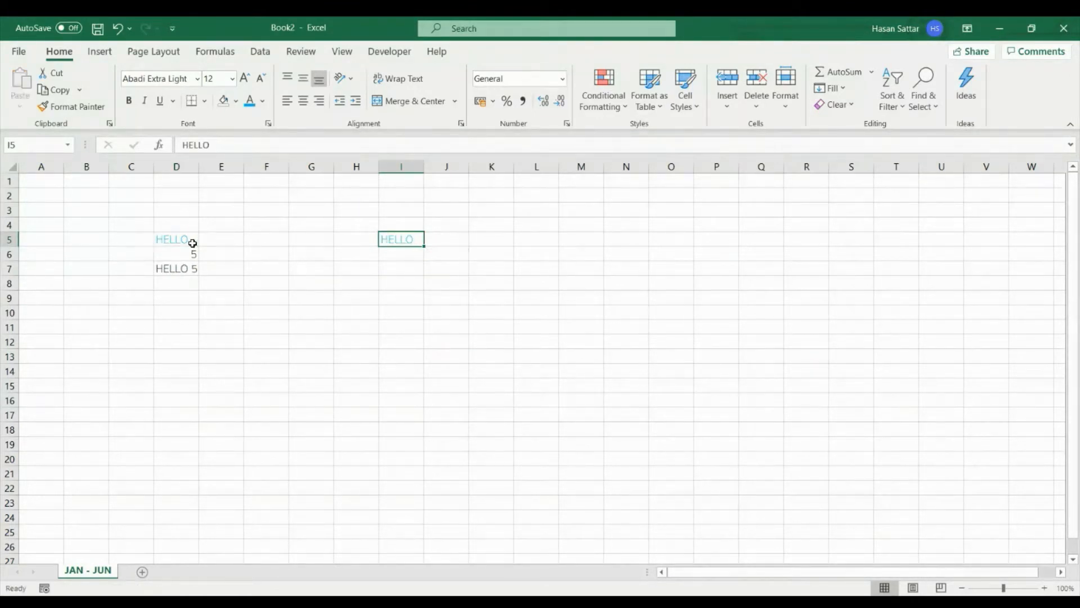
# - Copy HELLO from cell D5 into cell G9
pyautogui.rightClick(185, 242)
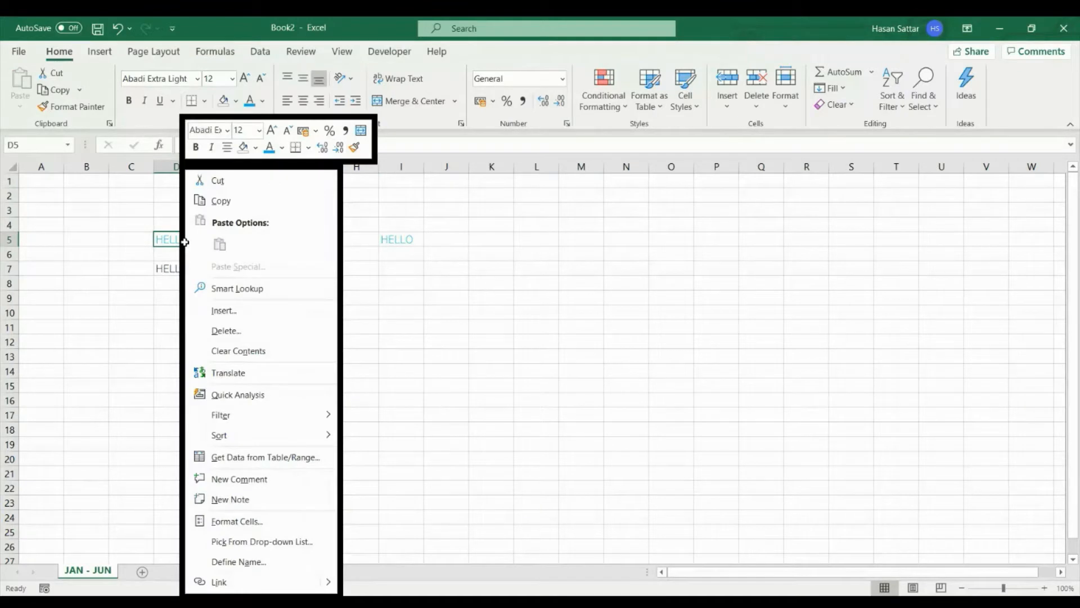
pyautogui.click(259, 203)
pyautogui.click(332, 297)
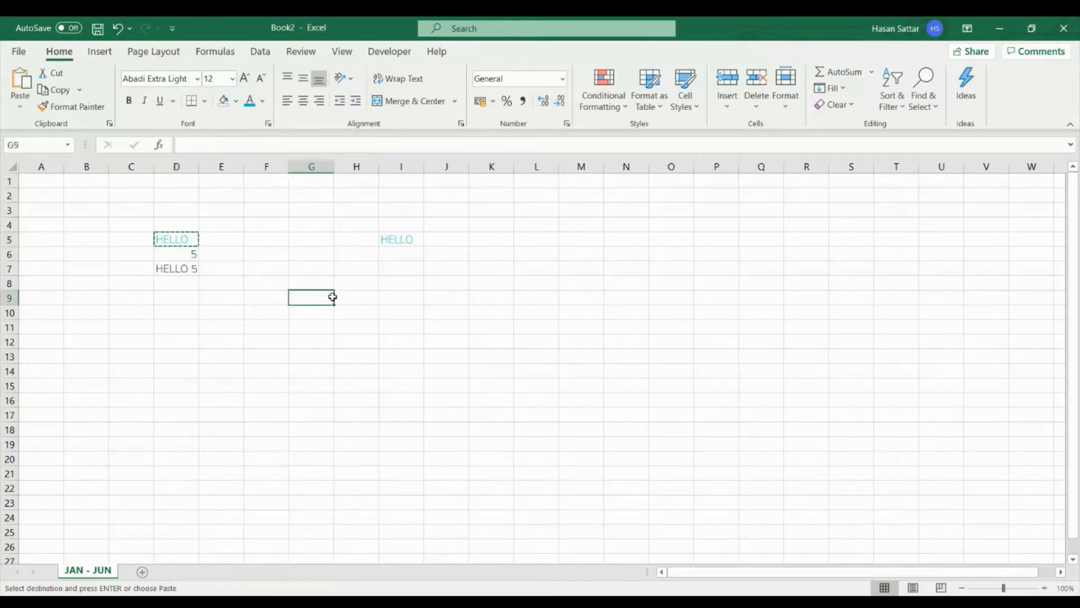
pyautogui.rightClick(320, 300)
pyautogui.click(343, 266)
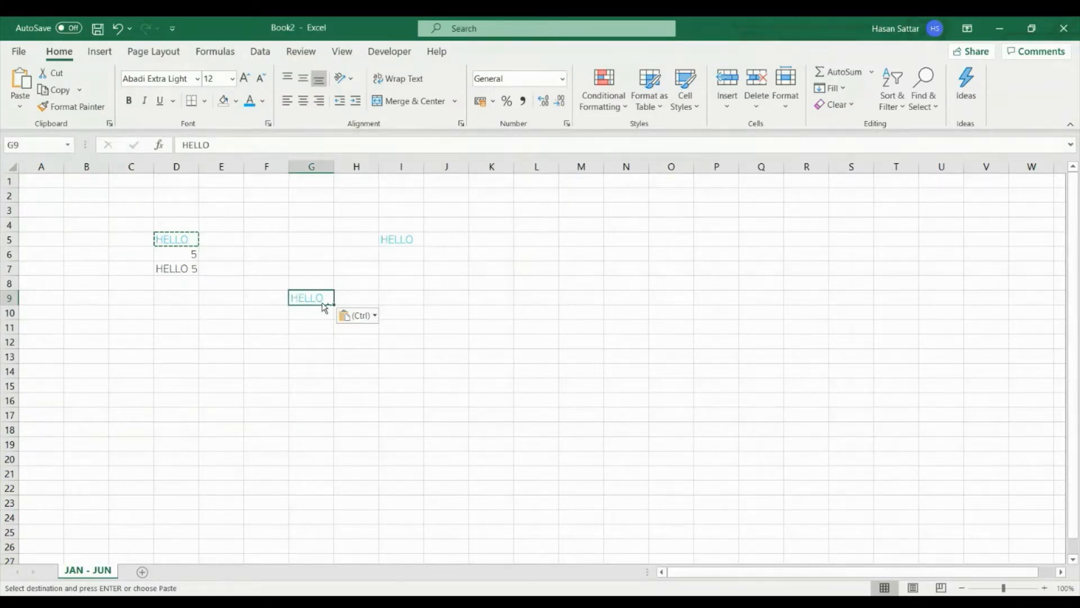
# - Cut HELLO from cell G9 and paste it into cell N6
pyautogui.hotkey('ctrl', 'c')
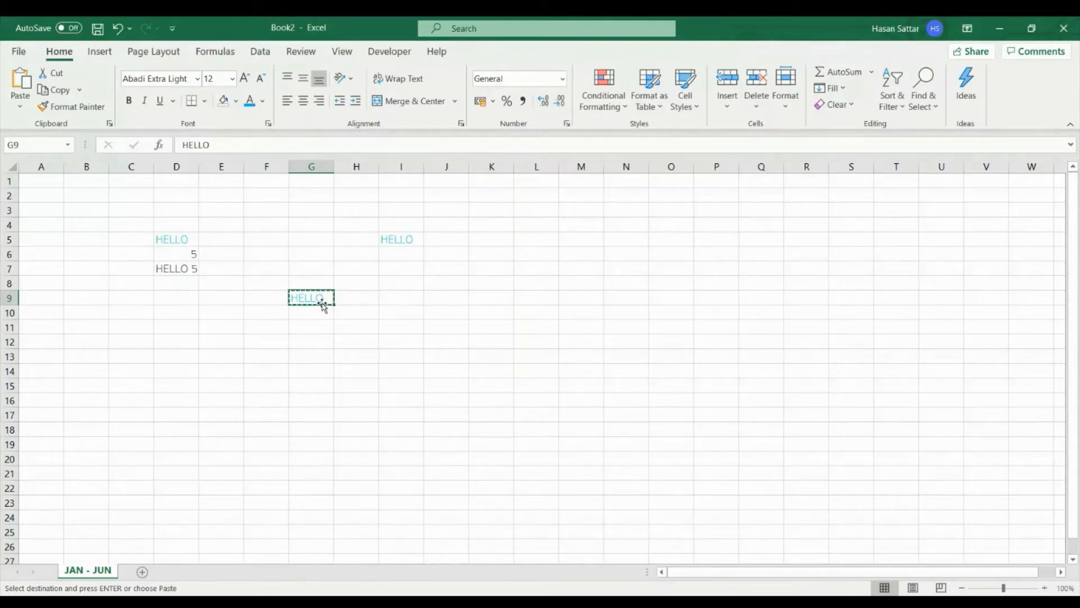
pyautogui.click(616, 252)
pyautogui.press('Return')
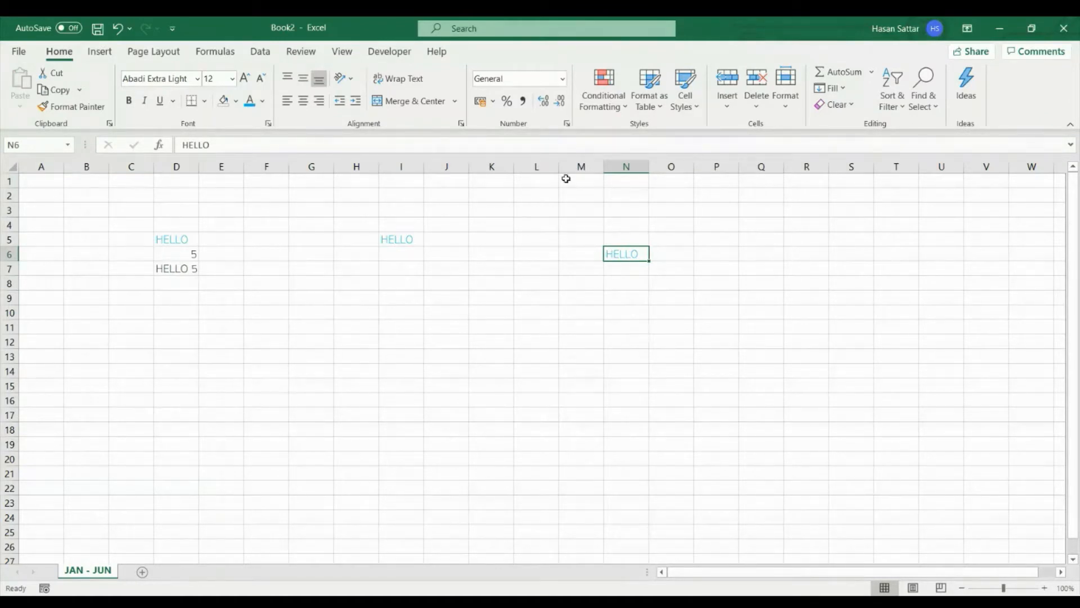
# - Widen column L to several times its width and make row 8 much taller
pyautogui.moveTo(559, 167); pyautogui.dragTo(689, 148)
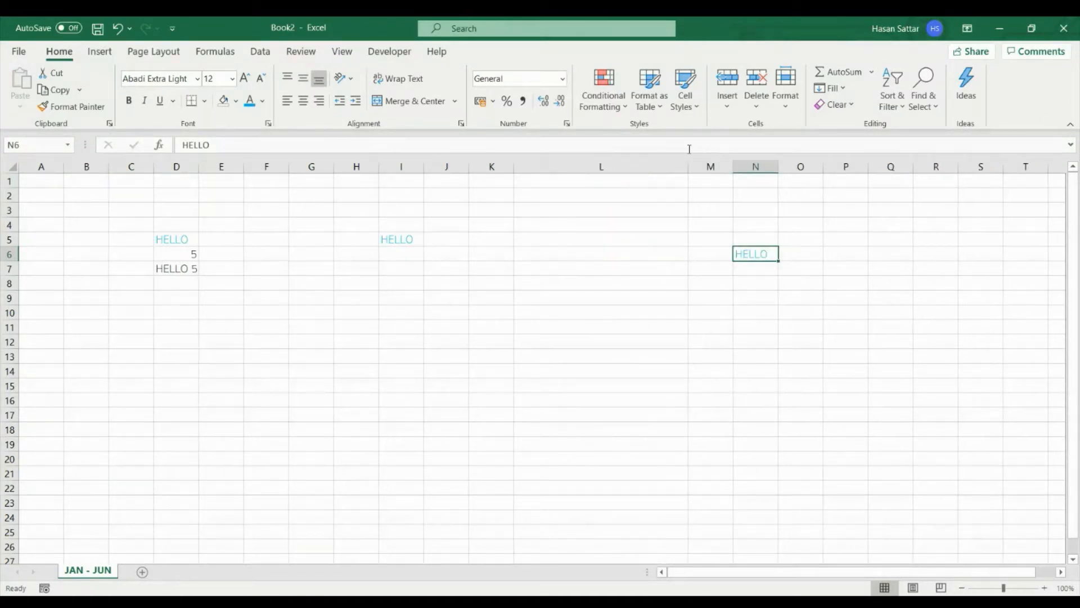
pyautogui.click(9, 283)
pyautogui.moveTo(9, 290); pyautogui.dragTo(10, 387)
pyautogui.click(252, 406)
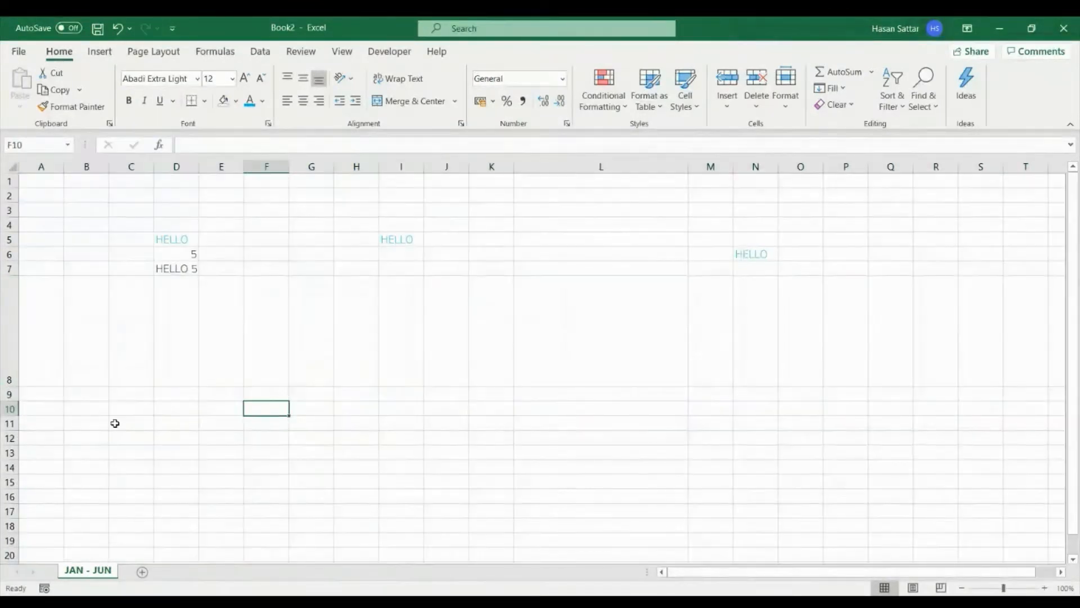
# - Insert a new row above row 9 and another one above row 24
pyautogui.rightClick(8, 394)
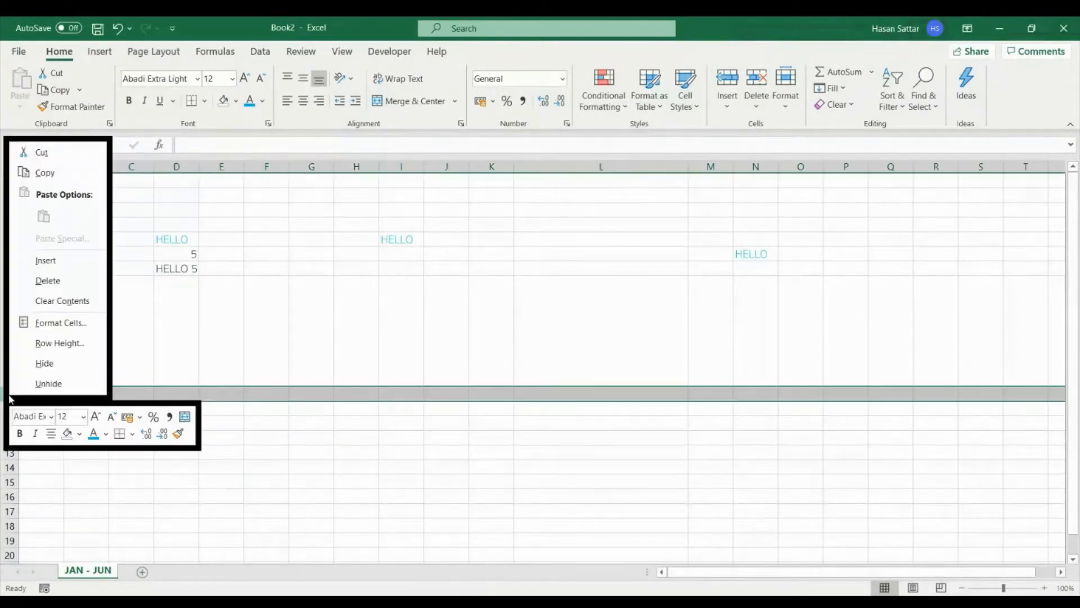
pyautogui.click(76, 262)
pyautogui.scroll(-4, 268, 405)
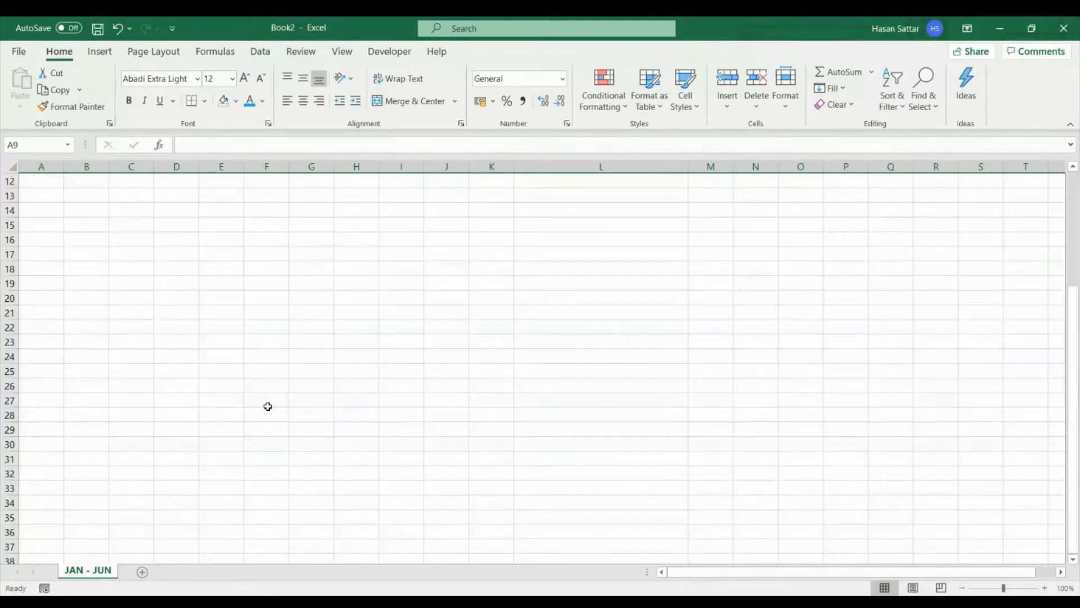
pyautogui.rightClick(10, 356)
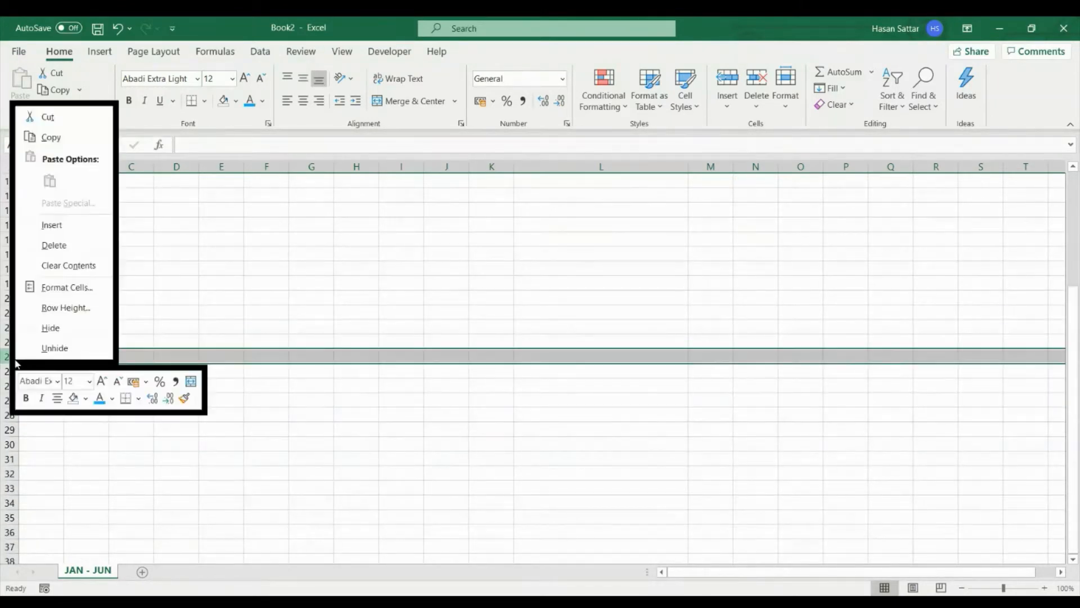
pyautogui.click(73, 228)
pyautogui.scroll(4, 295, 313)
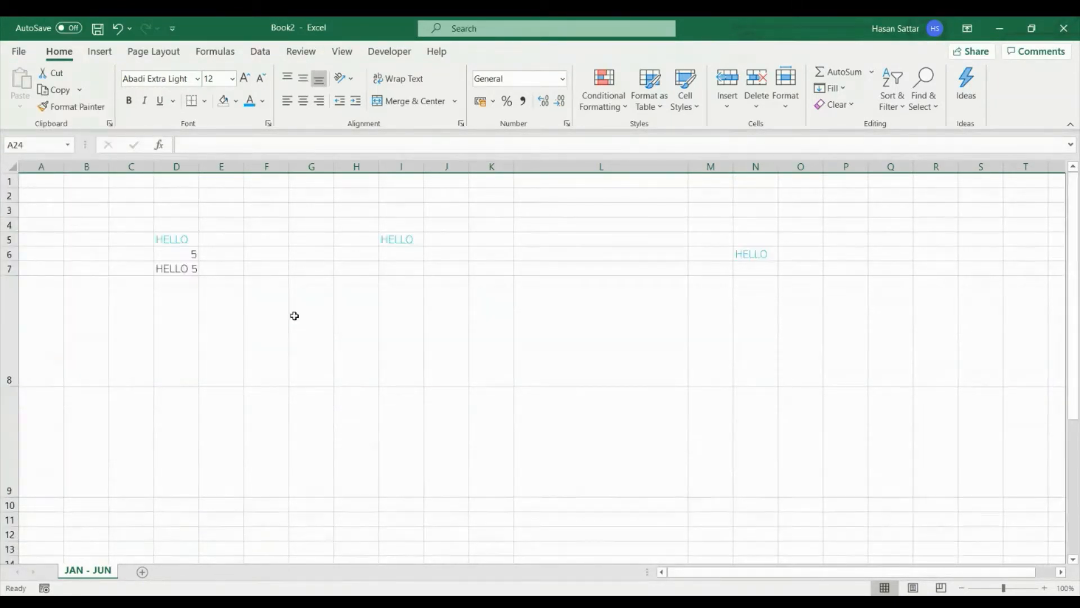
# - Fill the enlarged cell L8 with yellow and insert a new column before column M
pyautogui.click(590, 315)
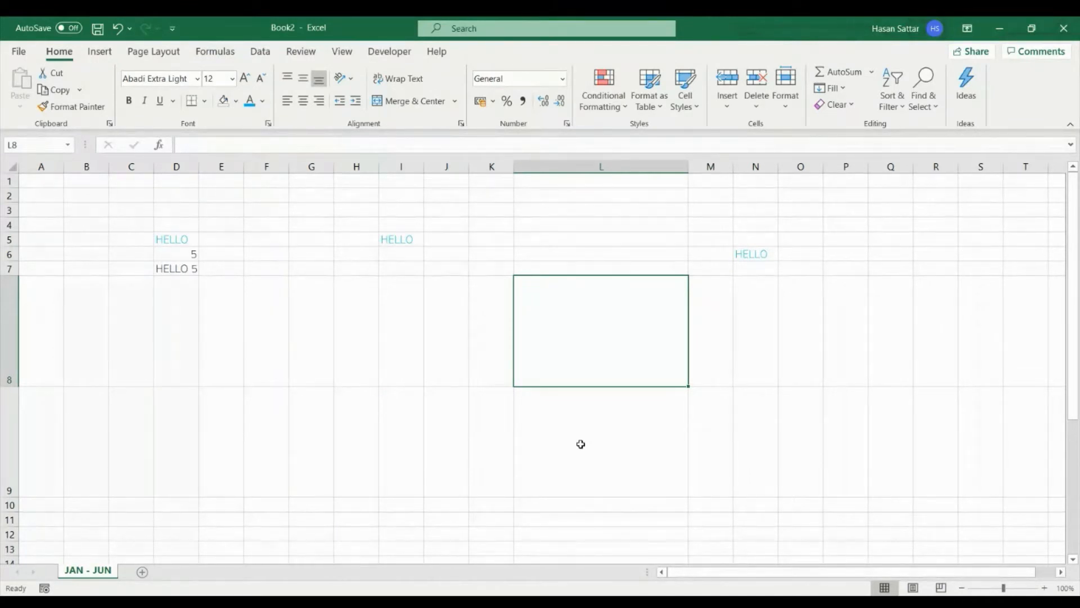
pyautogui.click(237, 101)
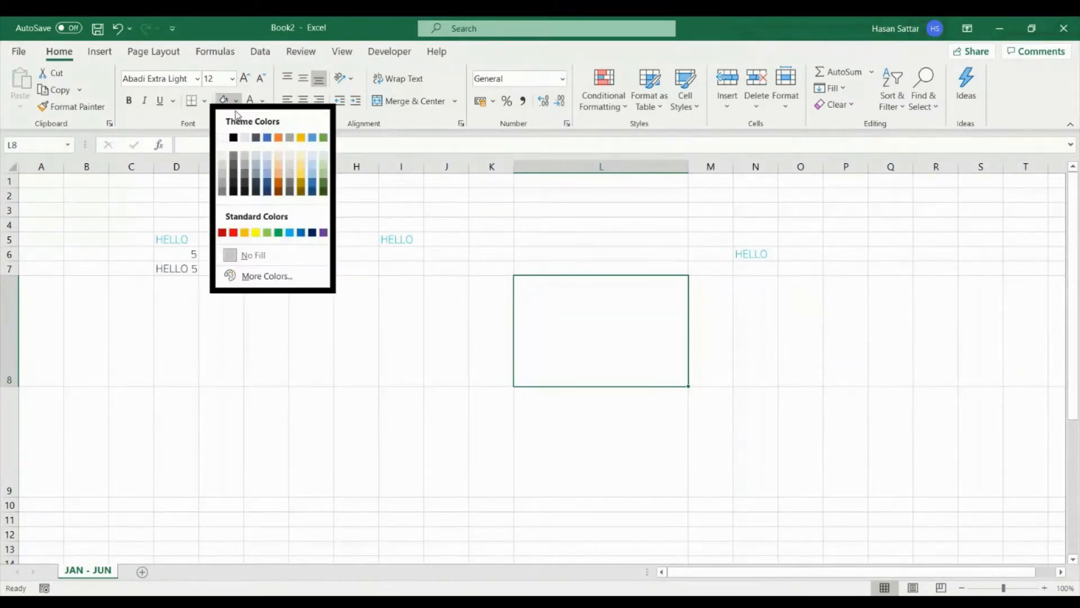
pyautogui.click(255, 232)
pyautogui.rightClick(712, 175)
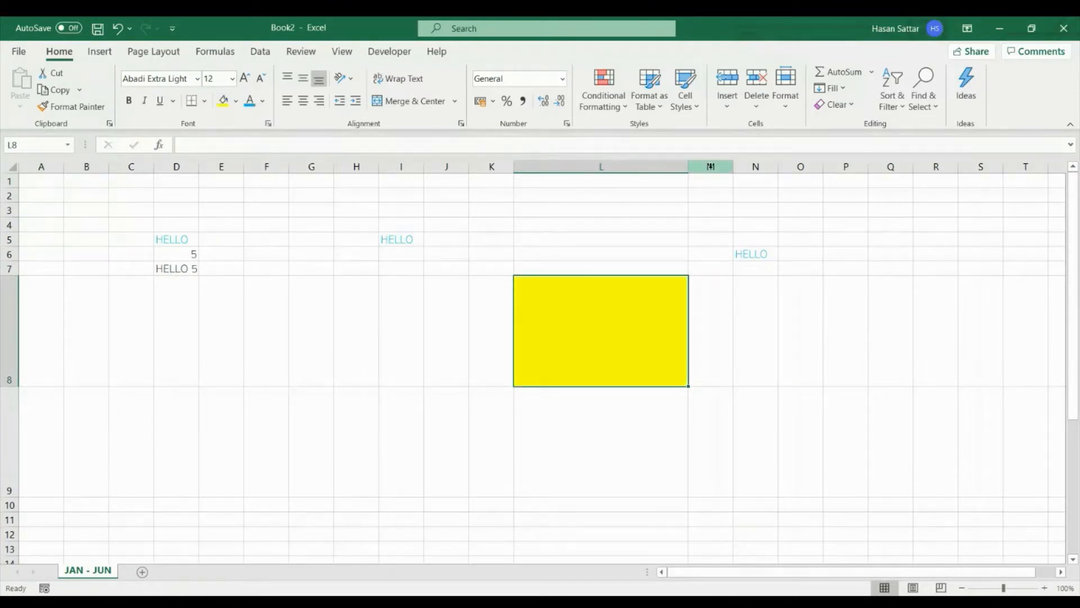
pyautogui.click(785, 285)
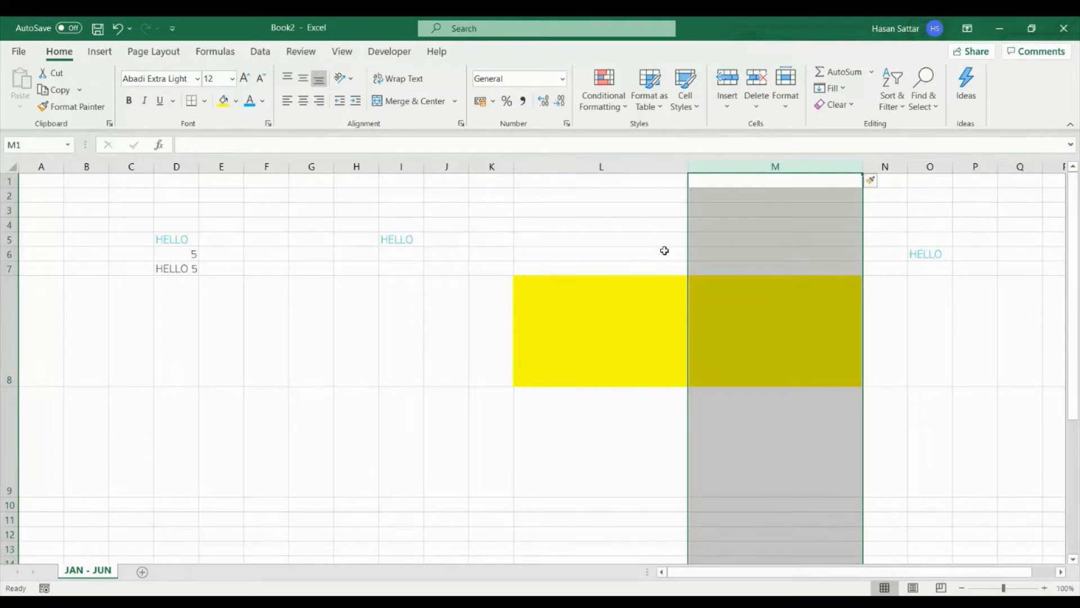
# - Delete rows 1 through 11 to remove the practice text and yellow cells
pyautogui.click(10, 180)
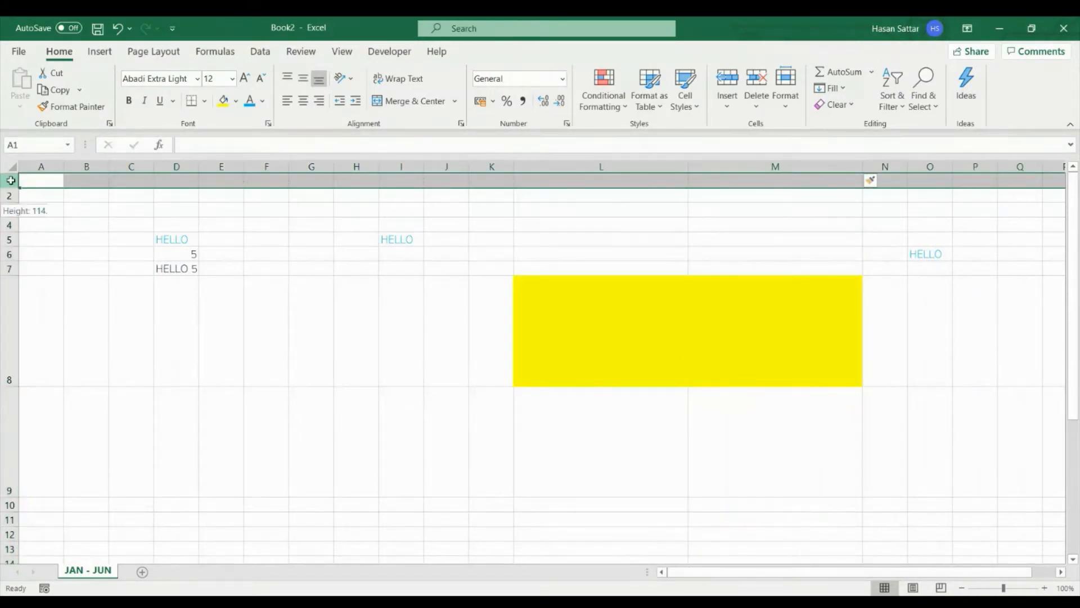
pyautogui.moveTo(10, 180); pyautogui.dragTo(5, 516)
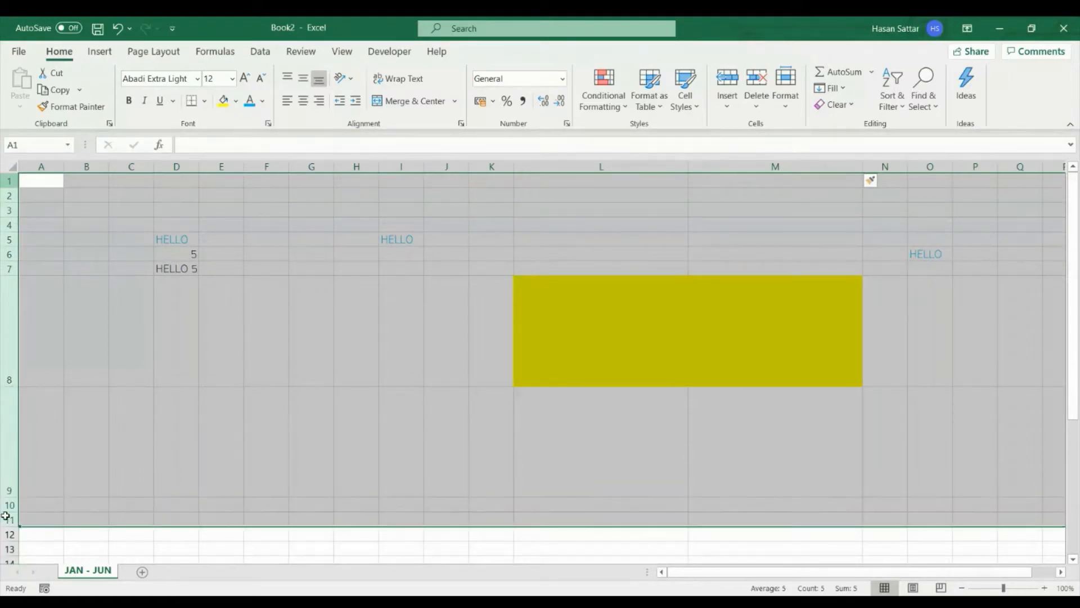
pyautogui.rightClick(2, 427)
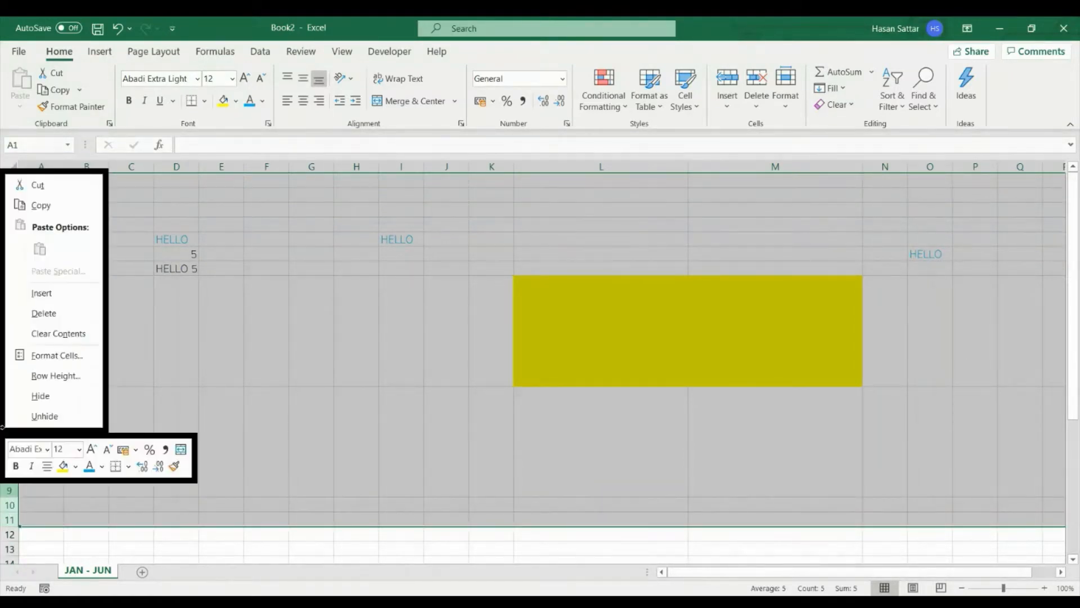
pyautogui.click(46, 312)
# - Enter 5 in cell E5 and 6 in cell F5
pyautogui.click(217, 241)
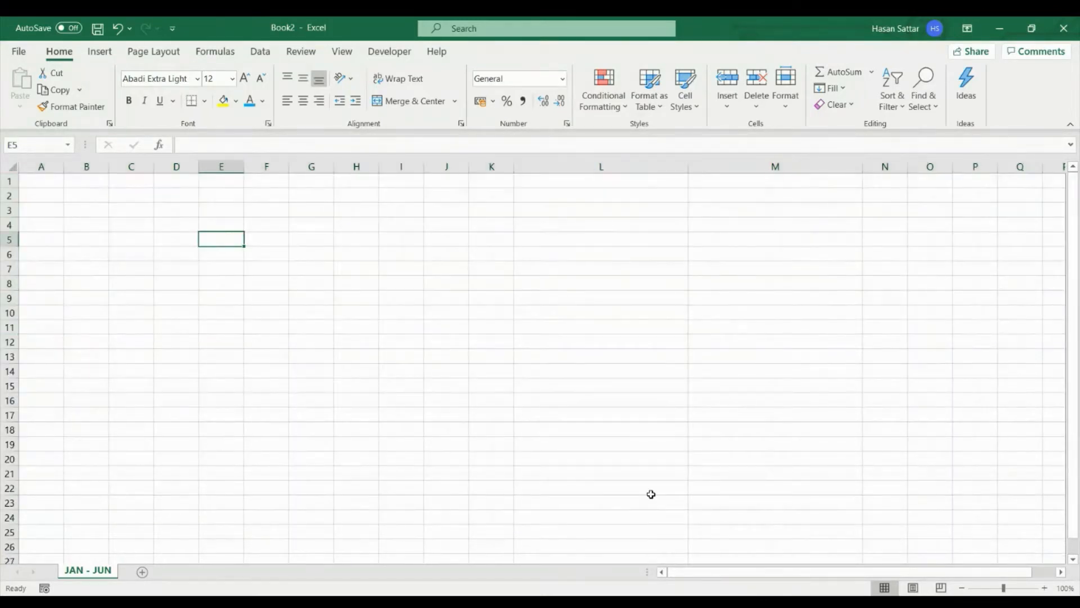
pyautogui.click(487, 143)
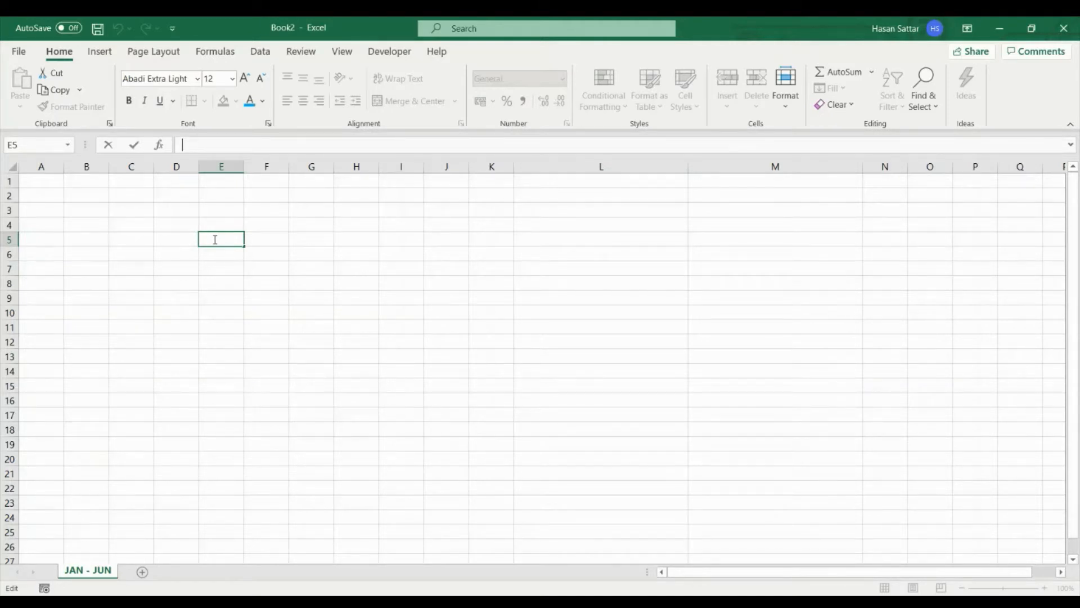
pyautogui.write('=')
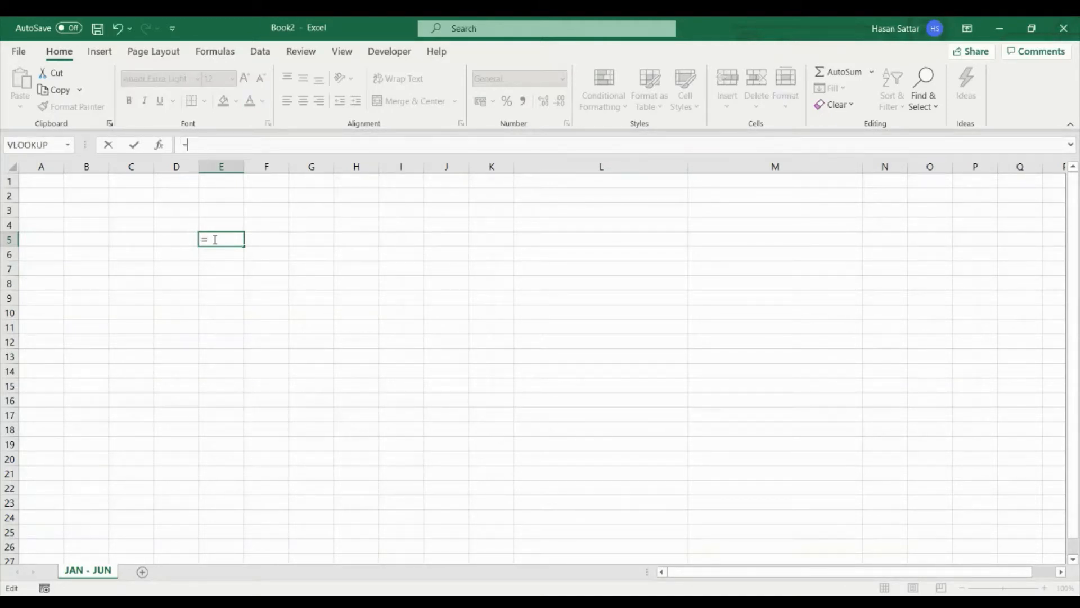
pyautogui.press('BackSpace')
pyautogui.write('5')
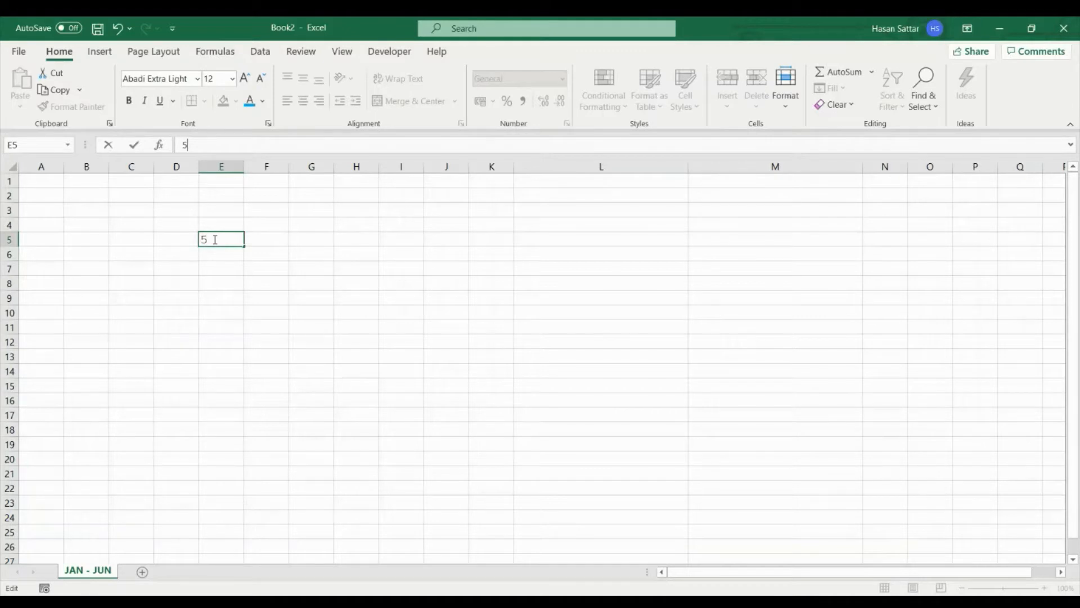
pyautogui.press('Tab')
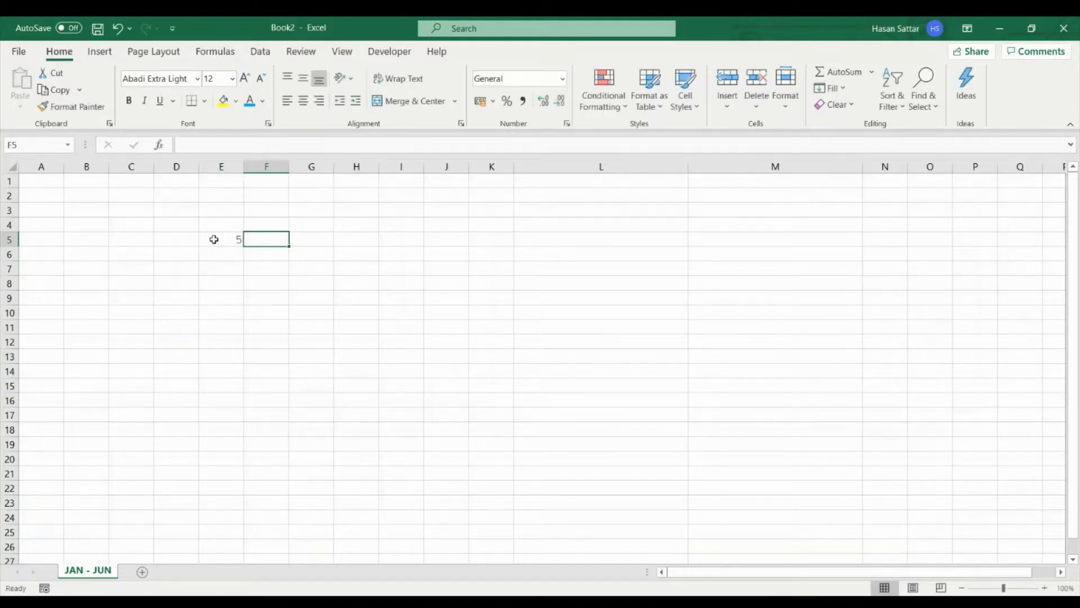
pyautogui.write('6')
pyautogui.press('Tab')
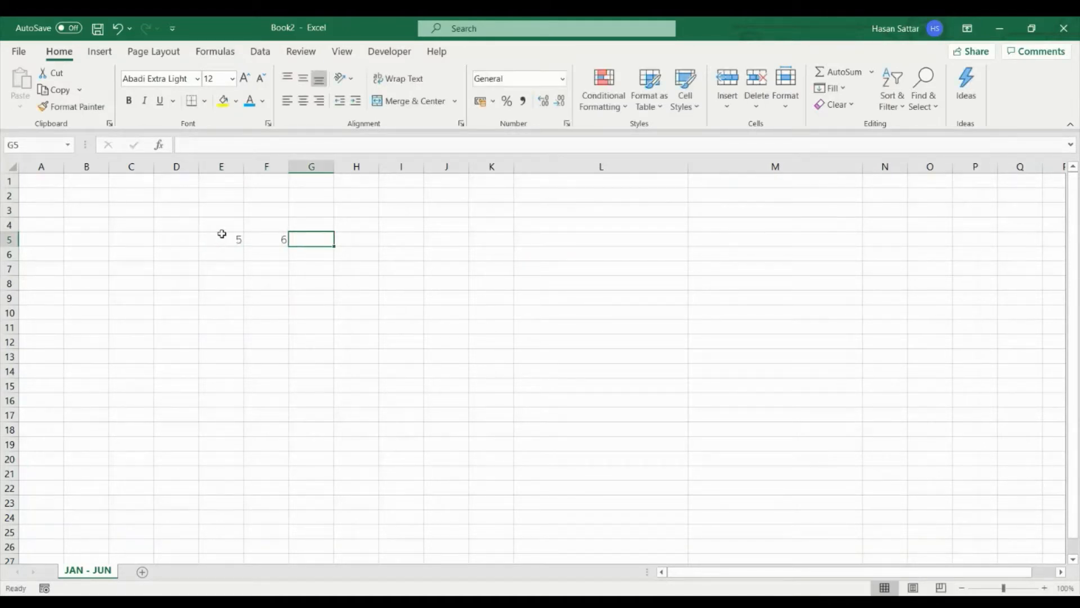
# - Add the two numbers in cell G5 with the formula =E5+F5
pyautogui.write('=')
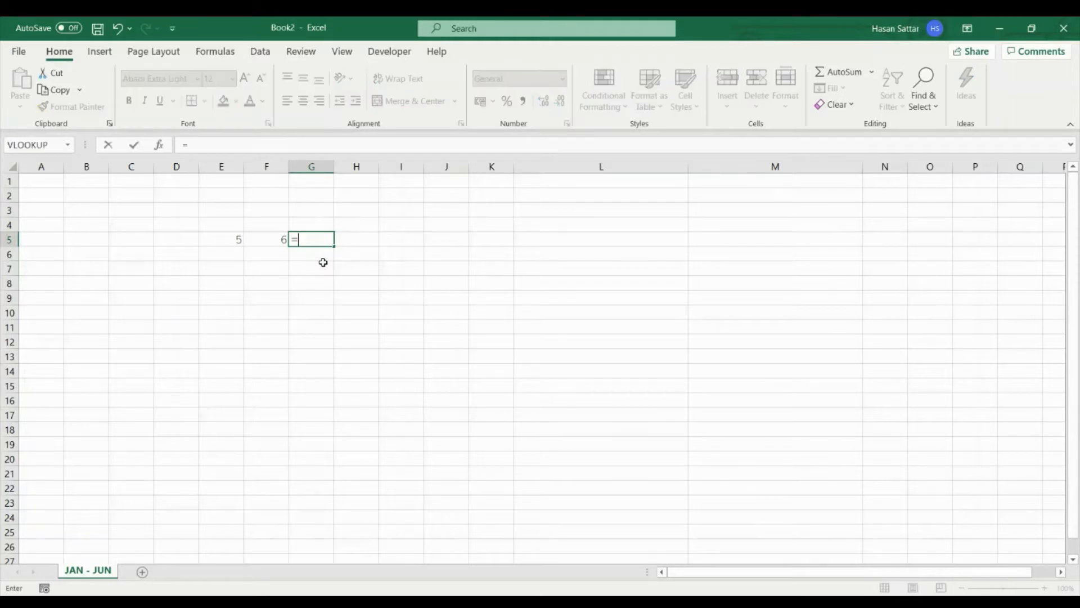
pyautogui.click(234, 237)
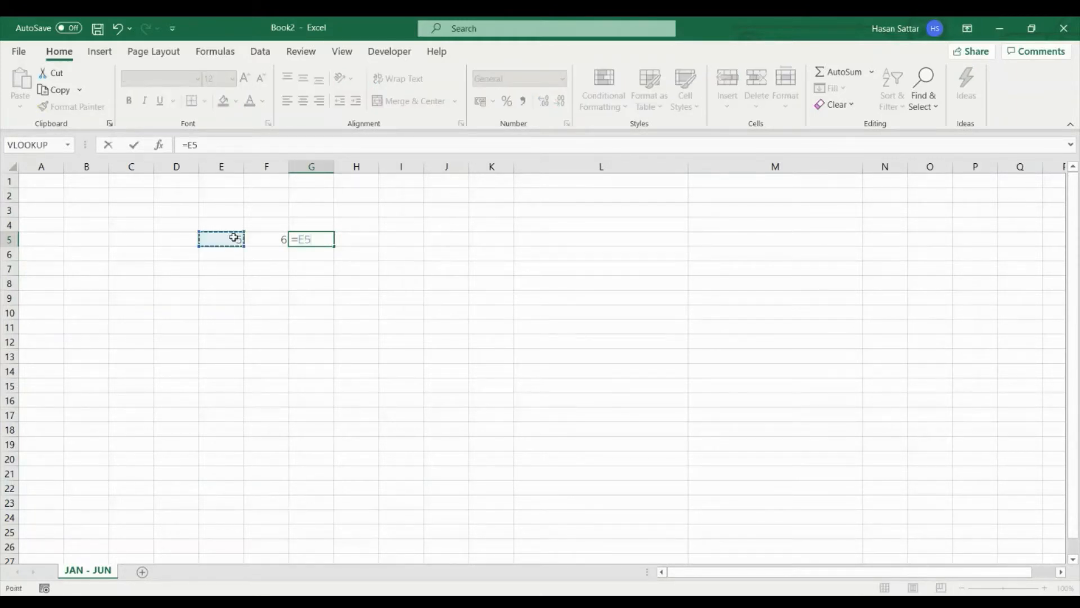
pyautogui.write('+')
pyautogui.click(259, 241)
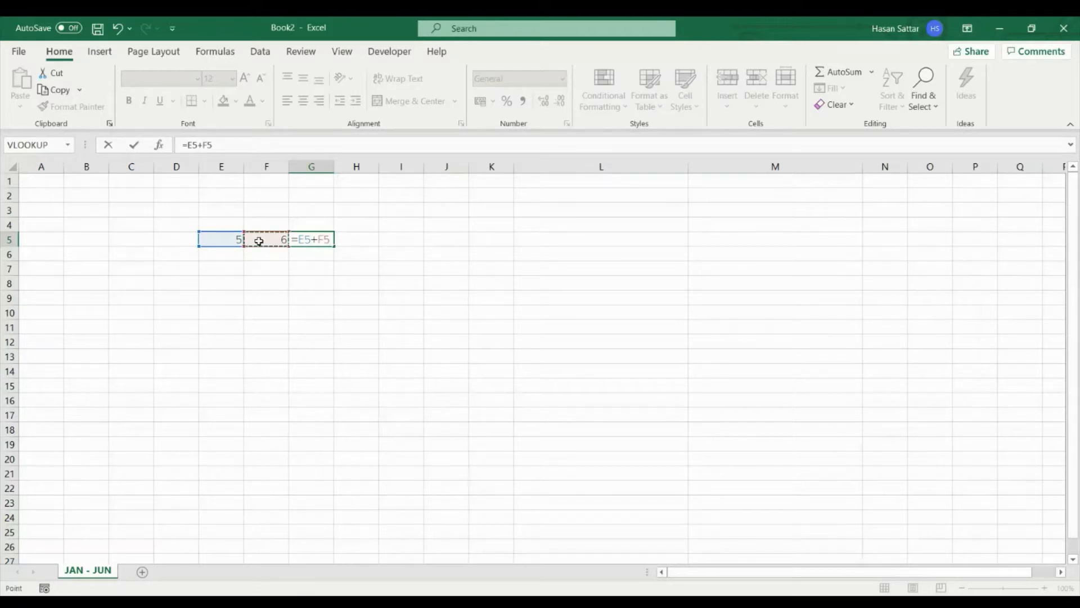
pyautogui.press('Return')
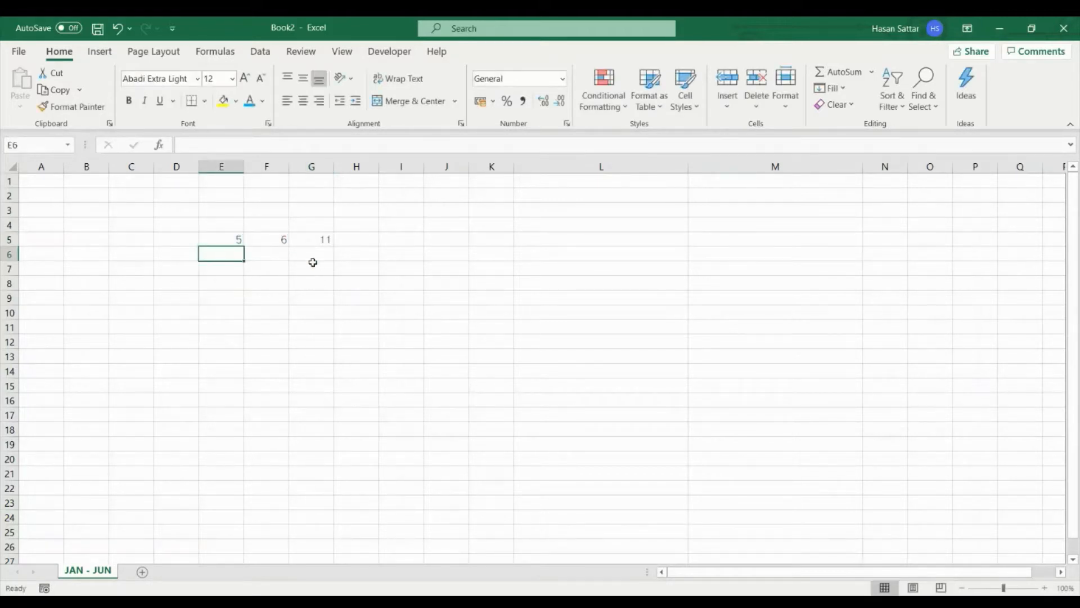
# - Change the value in cell E5 to 7
pyautogui.click(238, 242)
pyautogui.write('7')
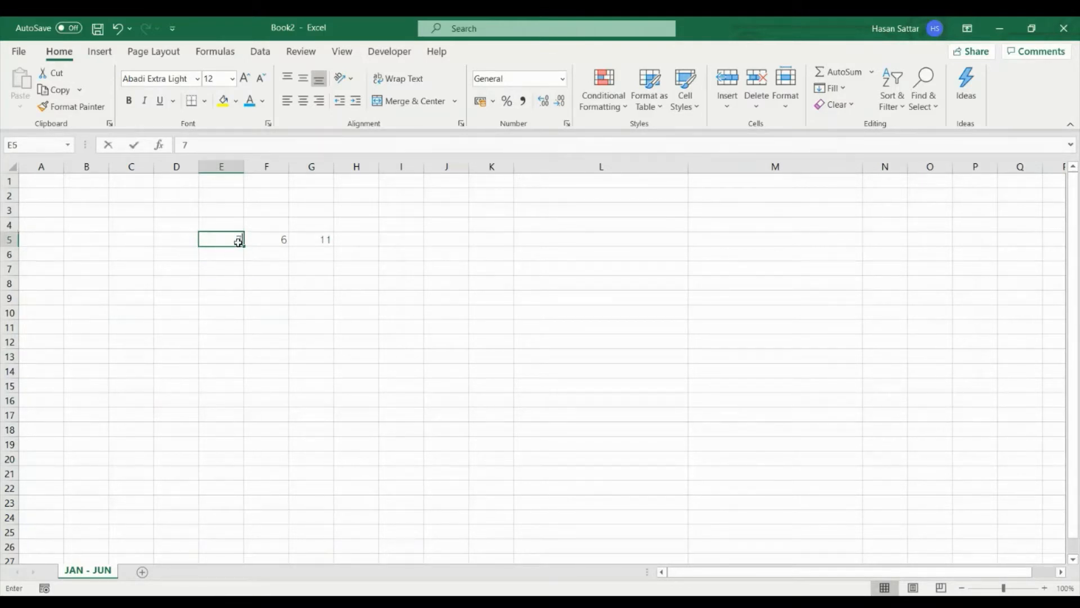
pyautogui.press('Return')
# - Change the formula in cell G5 to the subtraction =E5-F5
pyautogui.click(303, 241)
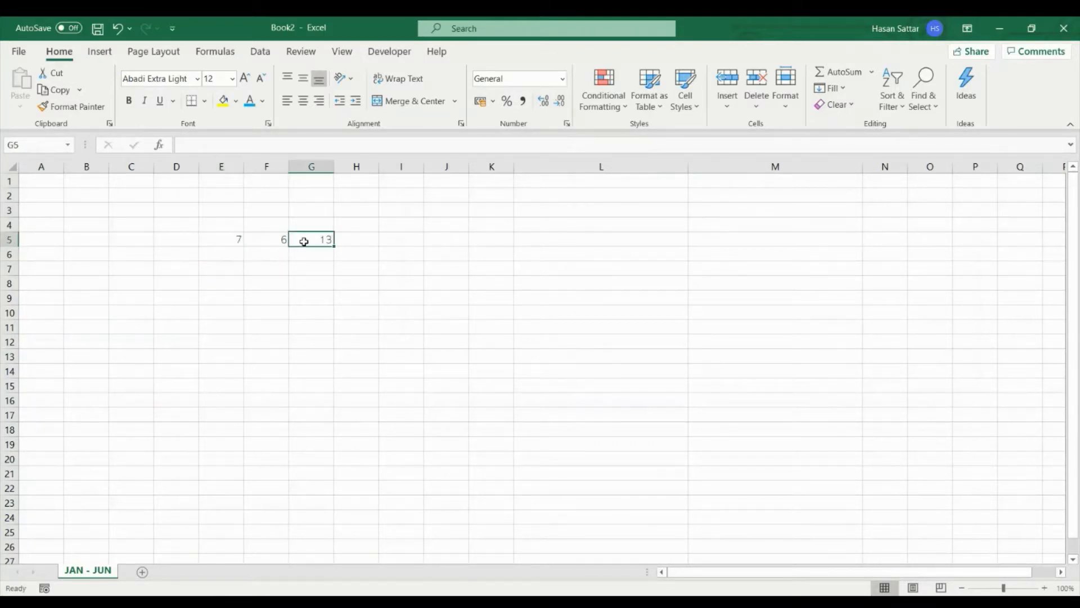
pyautogui.click(204, 145)
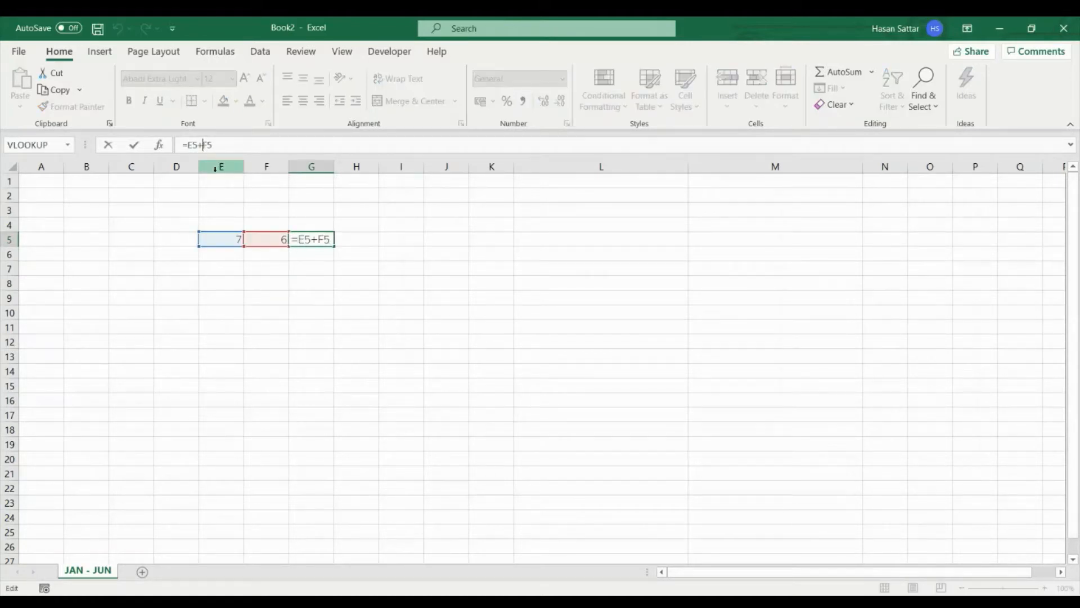
pyautogui.press('BackSpace')
pyautogui.write('-')
pyautogui.press('Return')
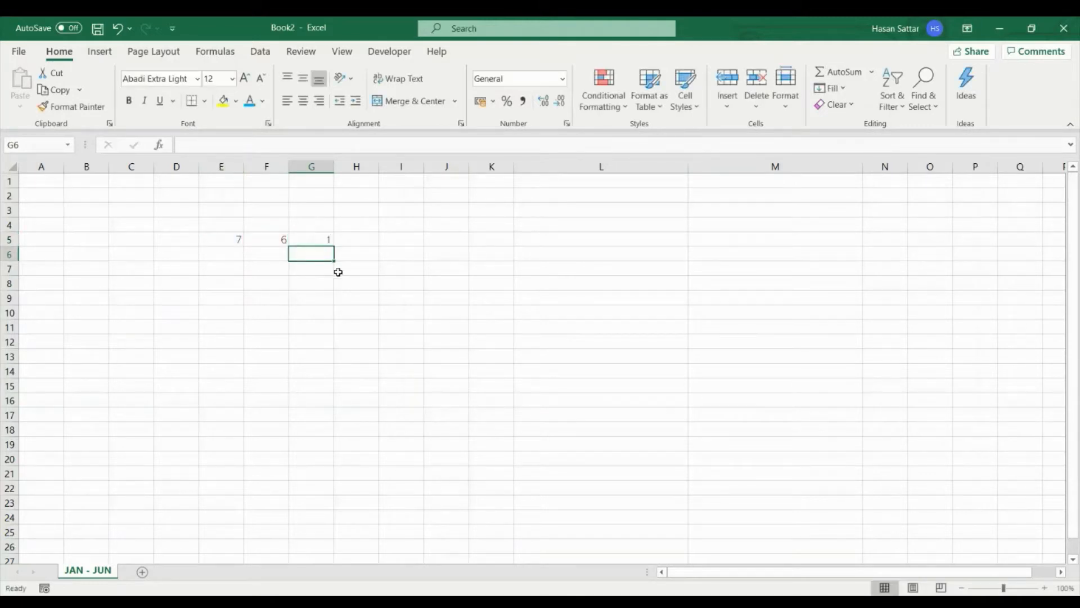
# - Change the formula in cell G5 to the multiplication =E5*F5
pyautogui.click(326, 240)
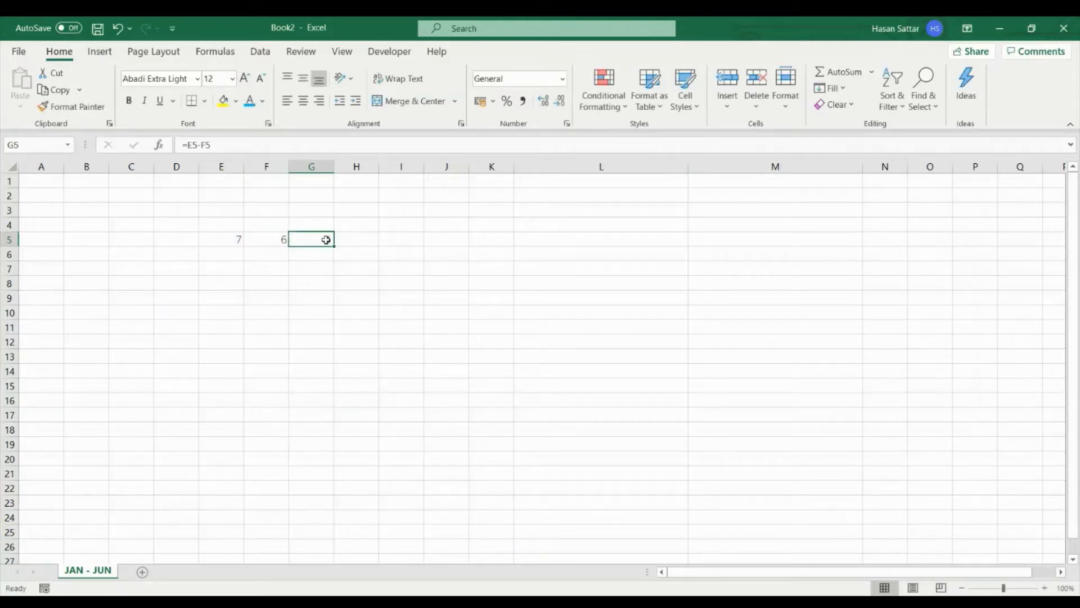
pyautogui.click(198, 145)
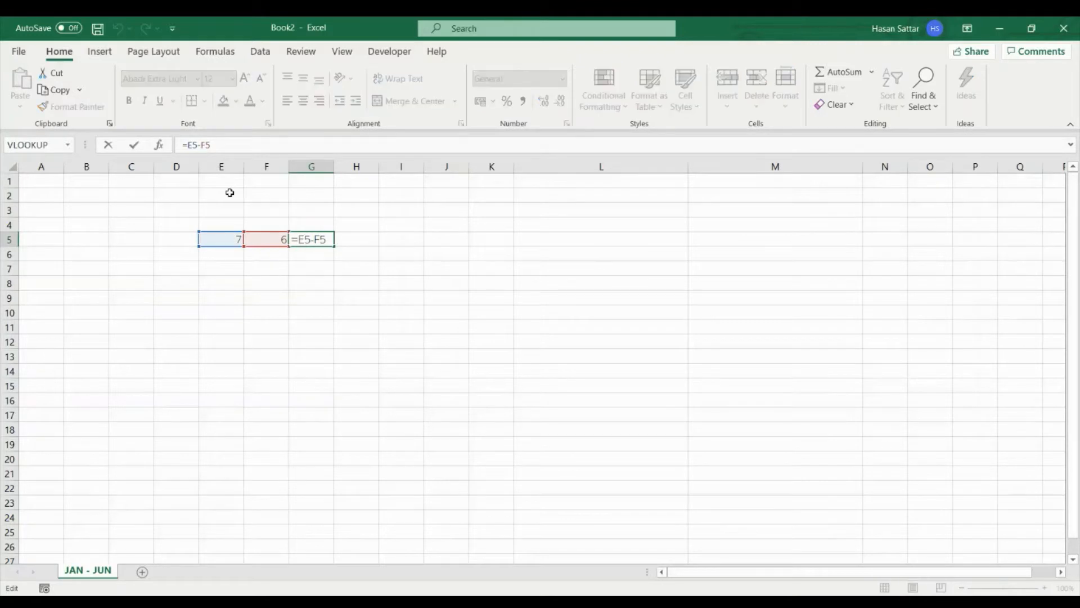
pyautogui.press('Delete')
pyautogui.write('*')
pyautogui.press('Return')
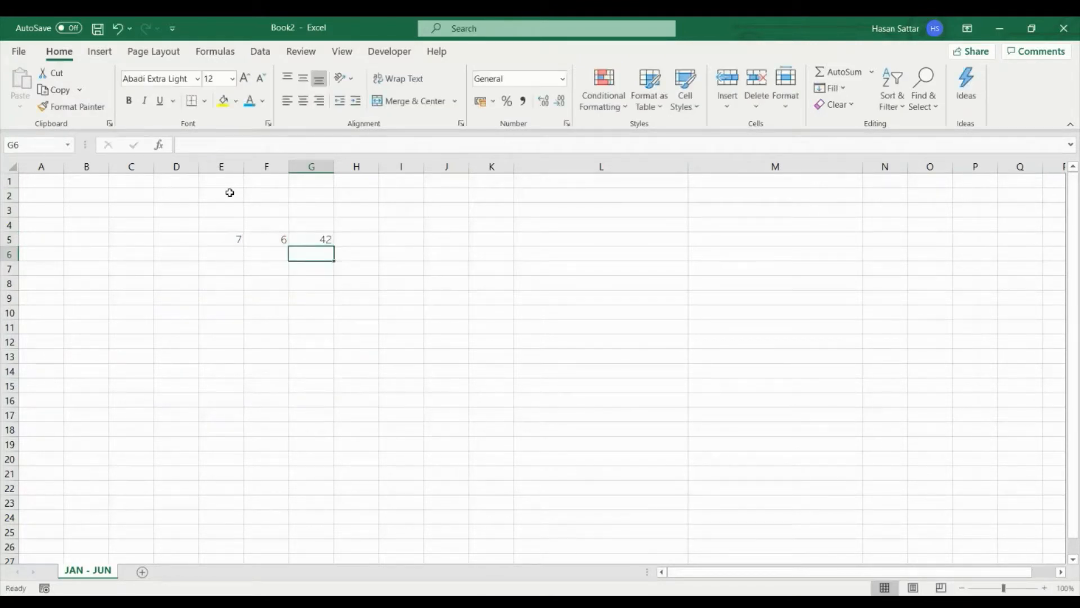
# - Change the formula in cell G5 to the division =E5/F5
pyautogui.click(315, 239)
pyautogui.doubleClick(315, 239)
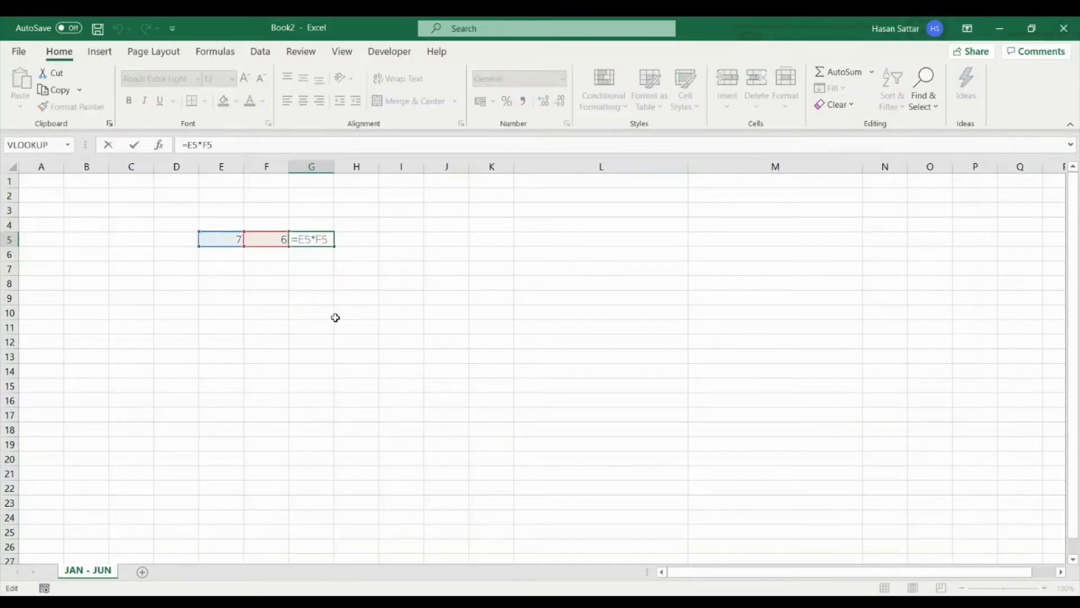
pyautogui.press('BackSpace')
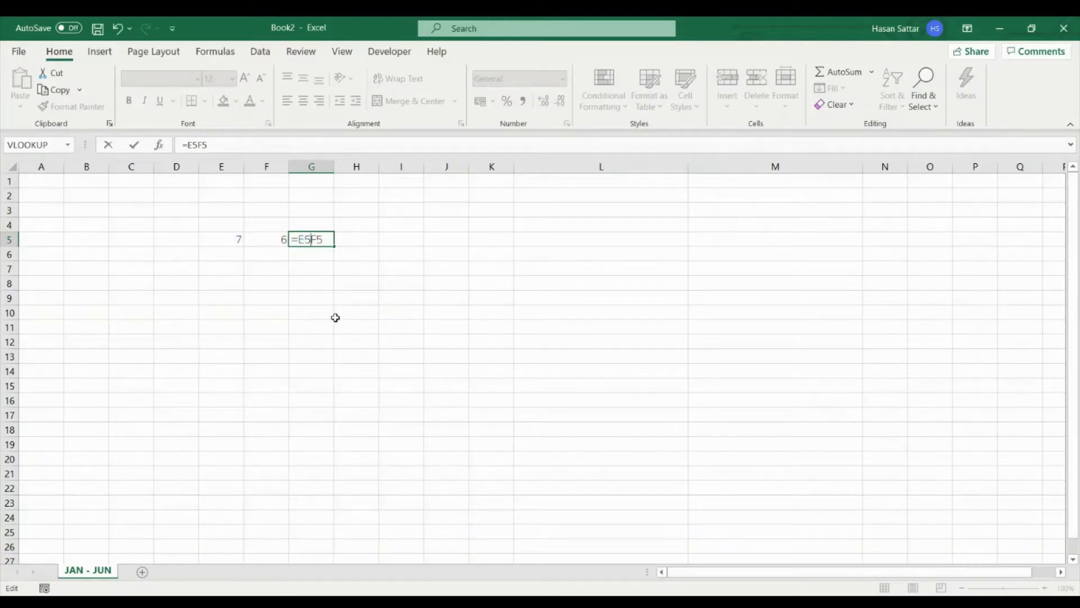
pyautogui.write('/')
pyautogui.press('Return')
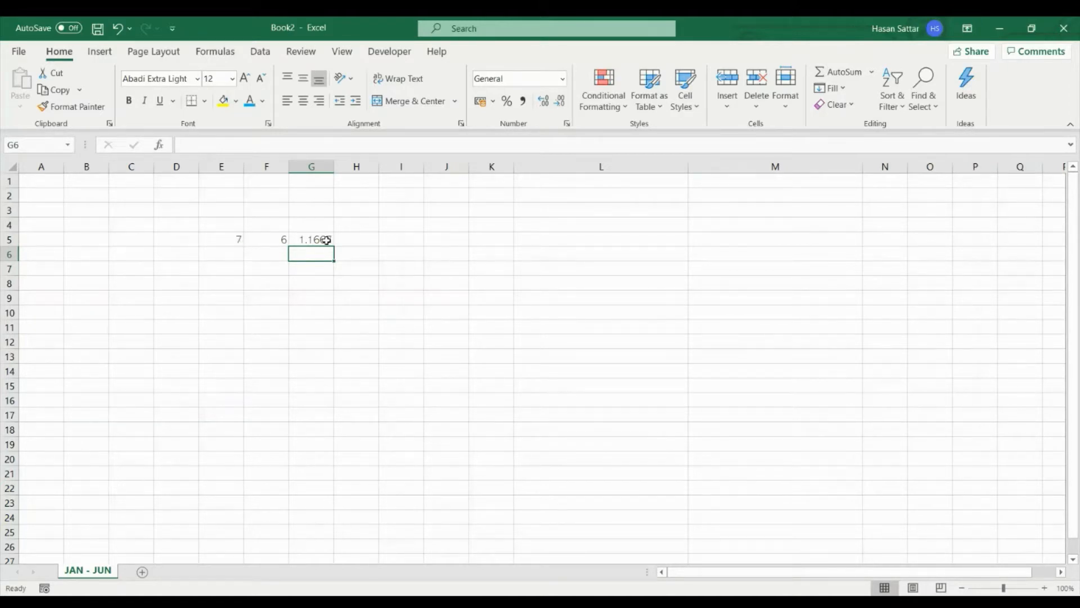
# - Merge and center cells G5:H5, and unmerge them again
pyautogui.moveTo(326, 241); pyautogui.dragTo(350, 241)
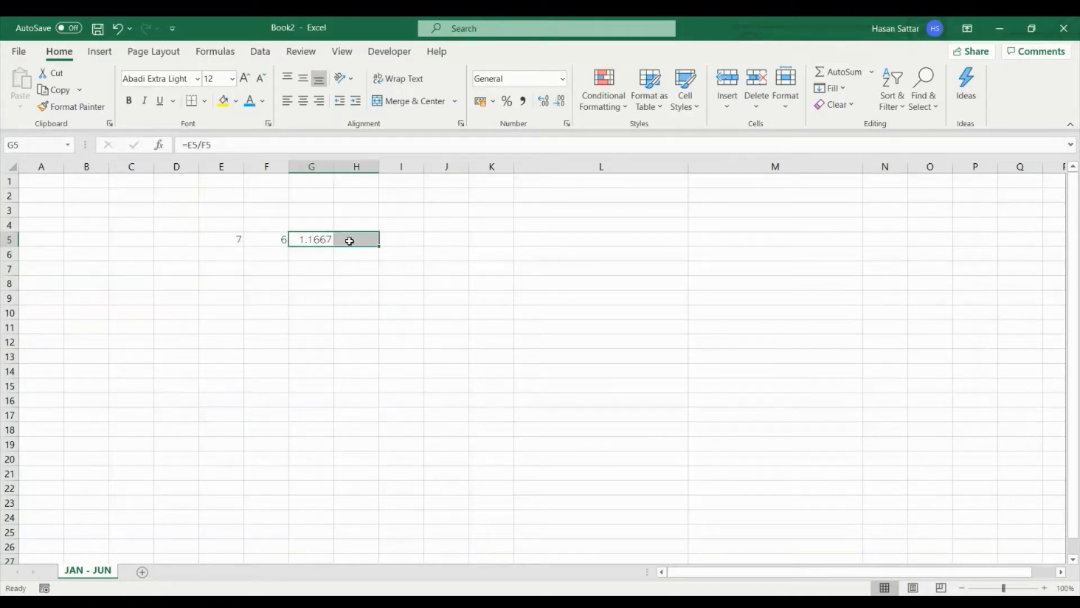
pyautogui.click(414, 102)
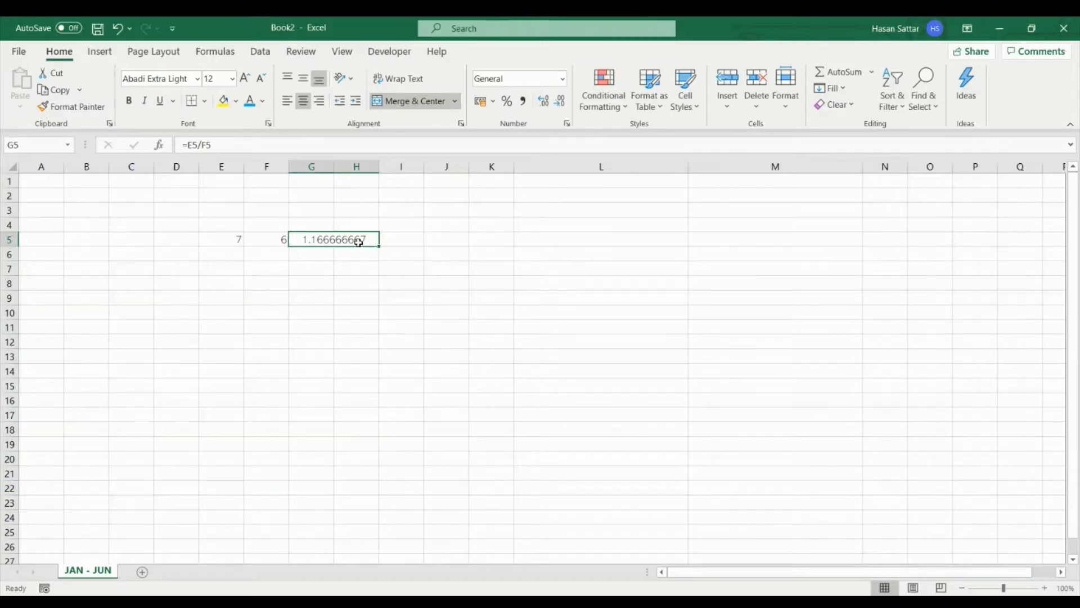
pyautogui.click(413, 101)
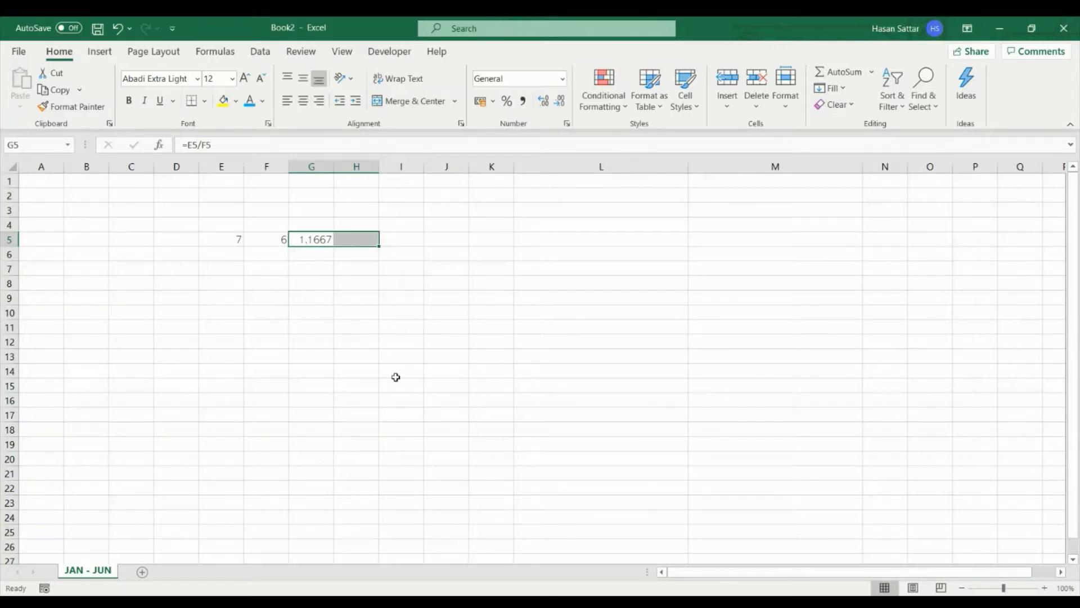
pyautogui.click(391, 416)
# - Merge and center the range H8:J13 and enter the text IFLKBLF in it
pyautogui.moveTo(362, 287); pyautogui.dragTo(465, 352)
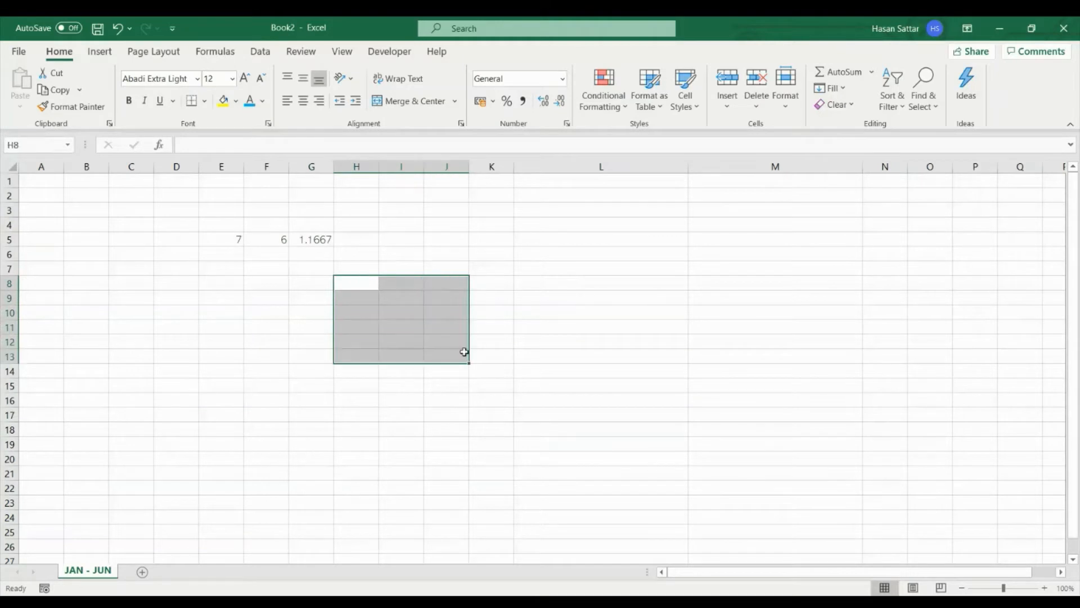
pyautogui.click(419, 103)
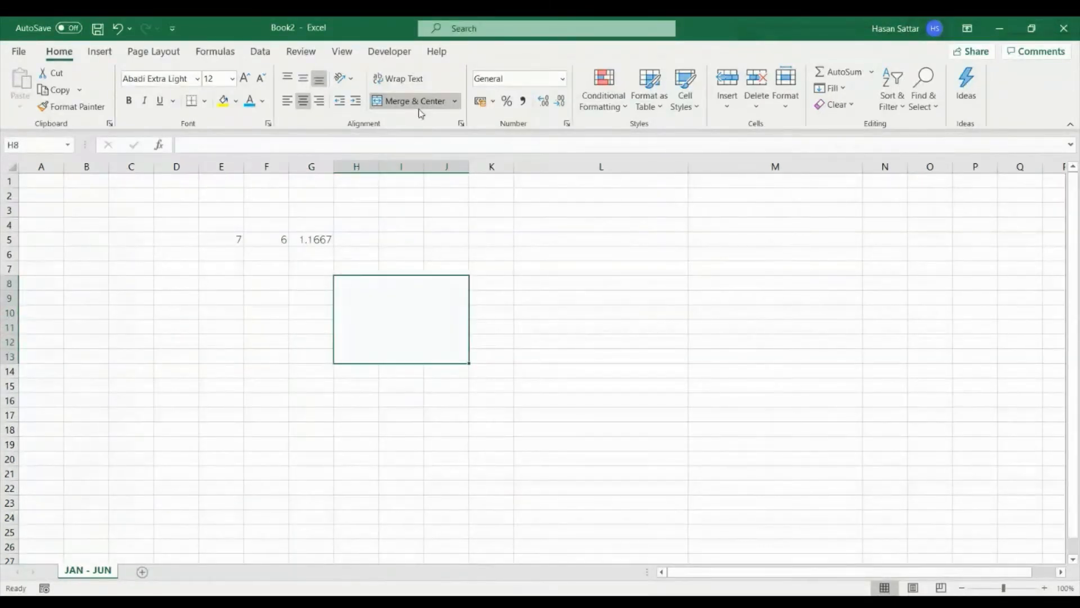
pyautogui.write('IFLKBLF')
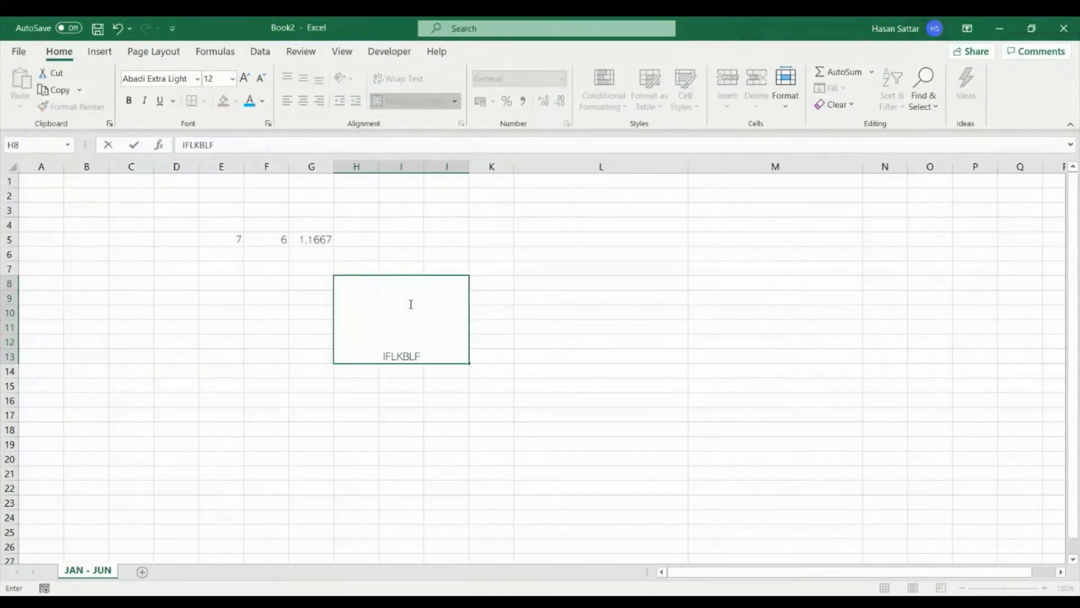
pyautogui.press('Return')
# - Try middle, top and bottom alignment on the merged IFLKBLF cell, followed by left and right alignment, leaving it bottom right
pyautogui.click(438, 296)
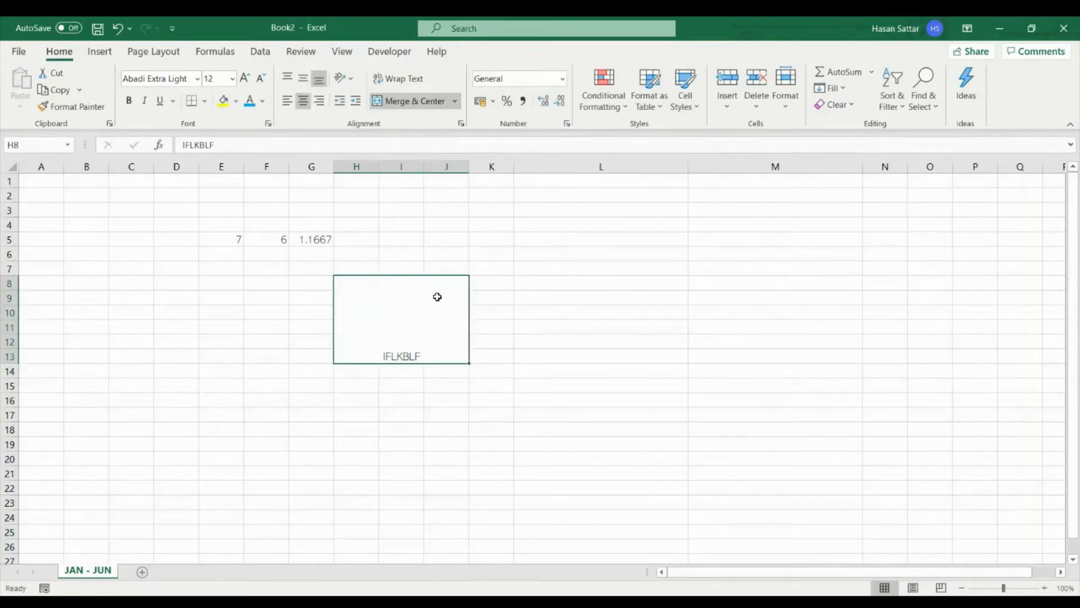
pyautogui.click(302, 82)
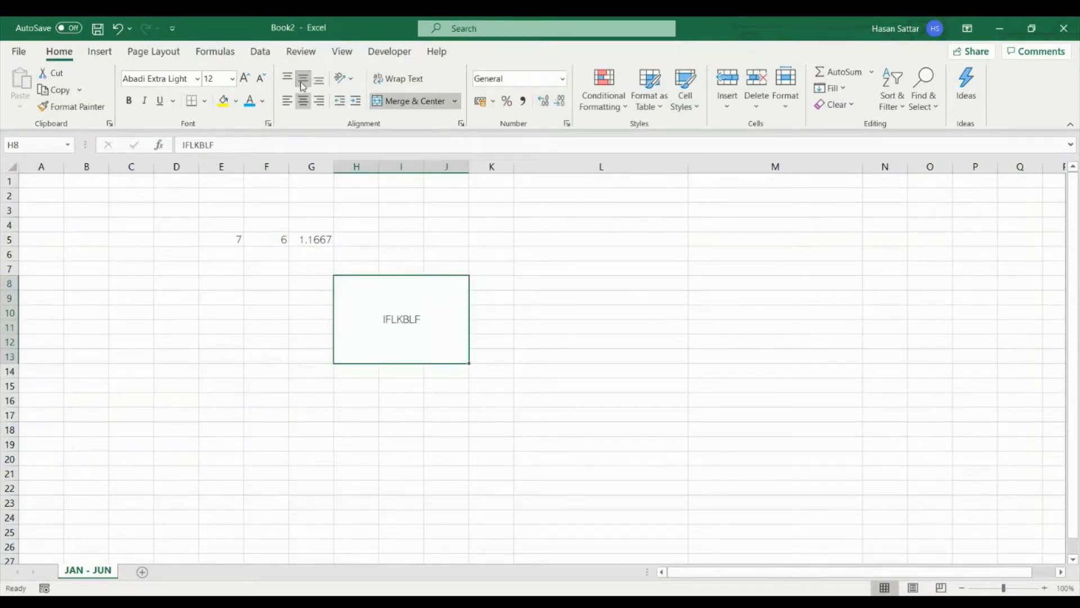
pyautogui.click(290, 82)
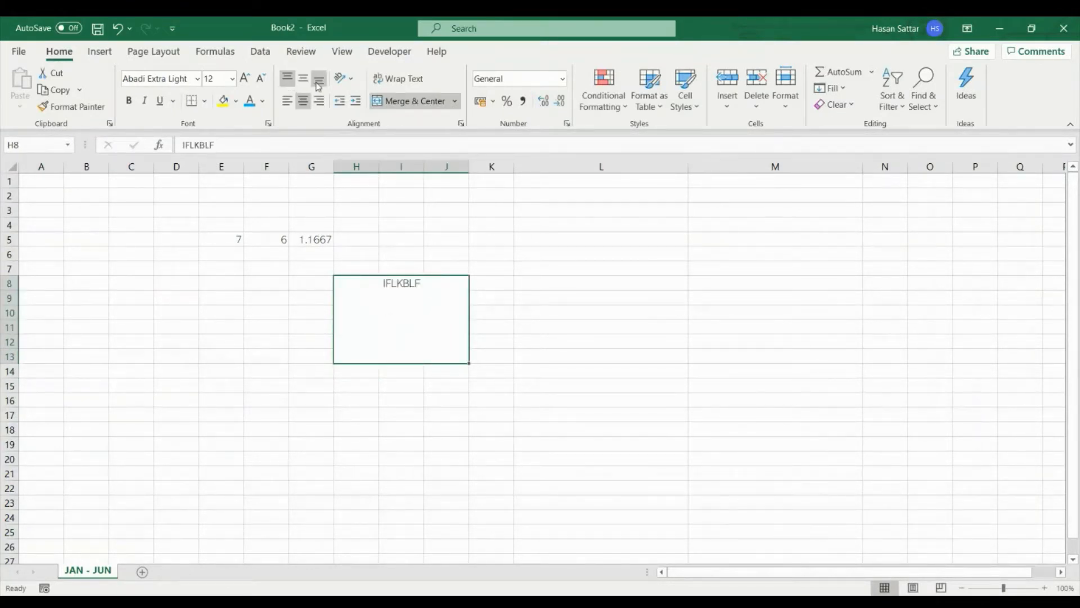
pyautogui.click(319, 79)
pyautogui.click(287, 101)
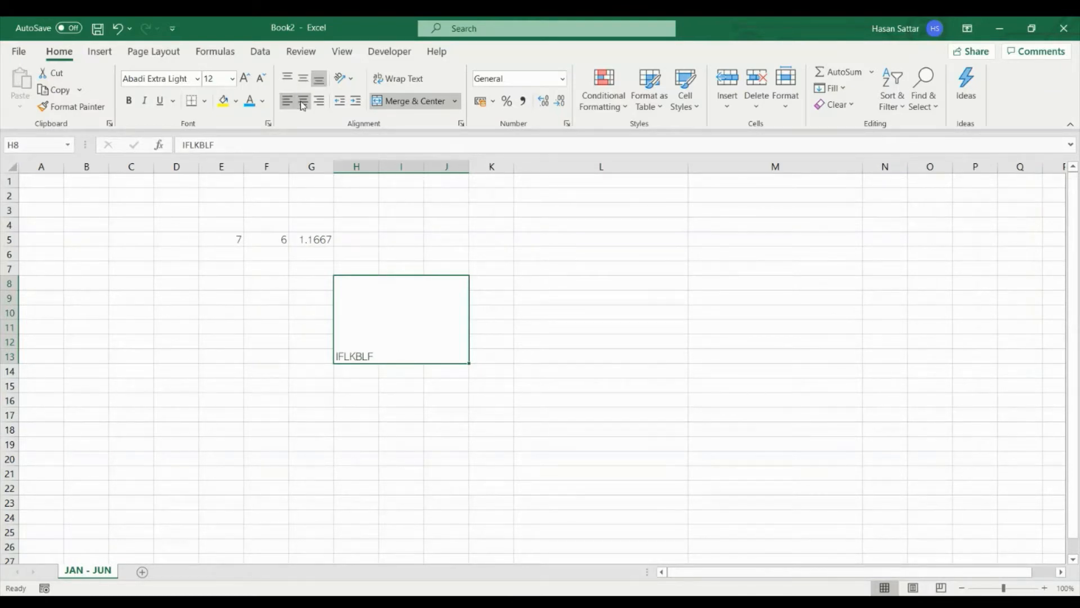
pyautogui.click(318, 101)
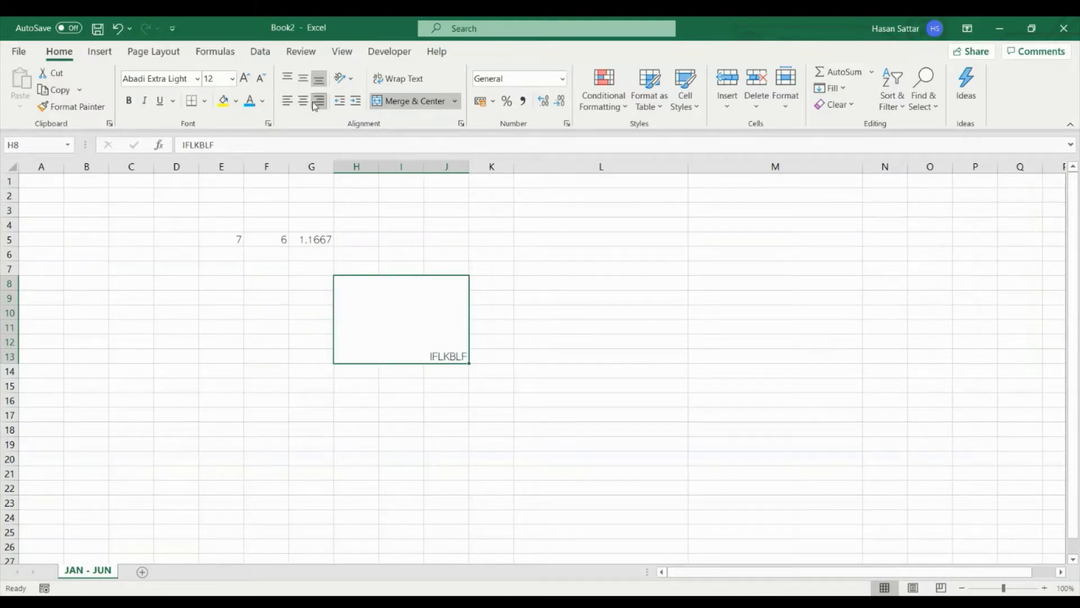
# - Create a new blank workbook
pyautogui.hotkey('ctrl', 'n')
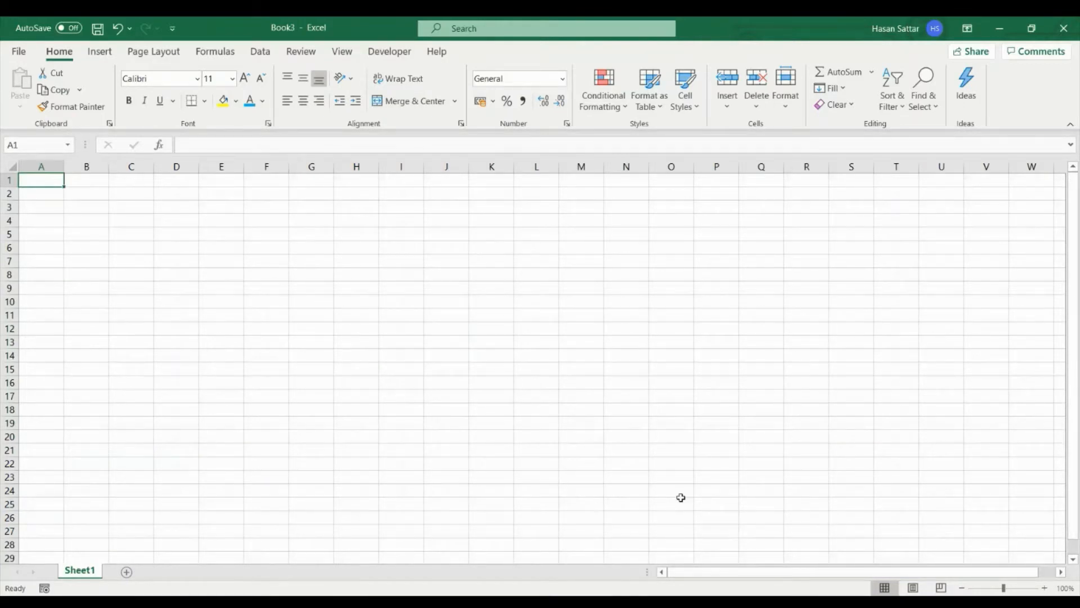
# - Enter the heading INCOME in cell B2, with JOB and YOUTUBE beneath it in B3 and B4
pyautogui.click(77, 193)
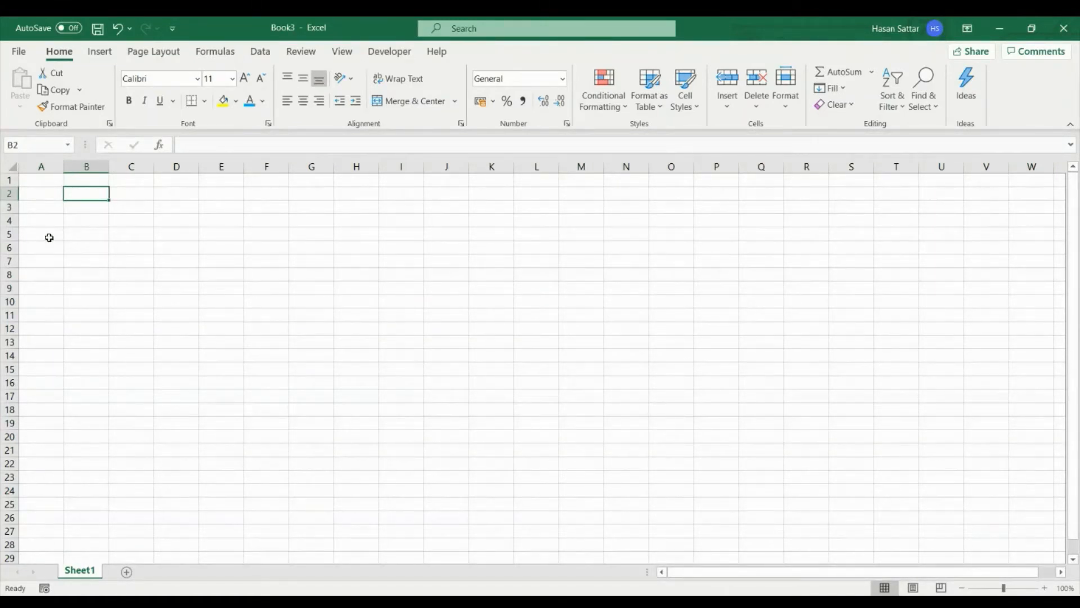
pyautogui.write('INCOME')
pyautogui.press('Return')
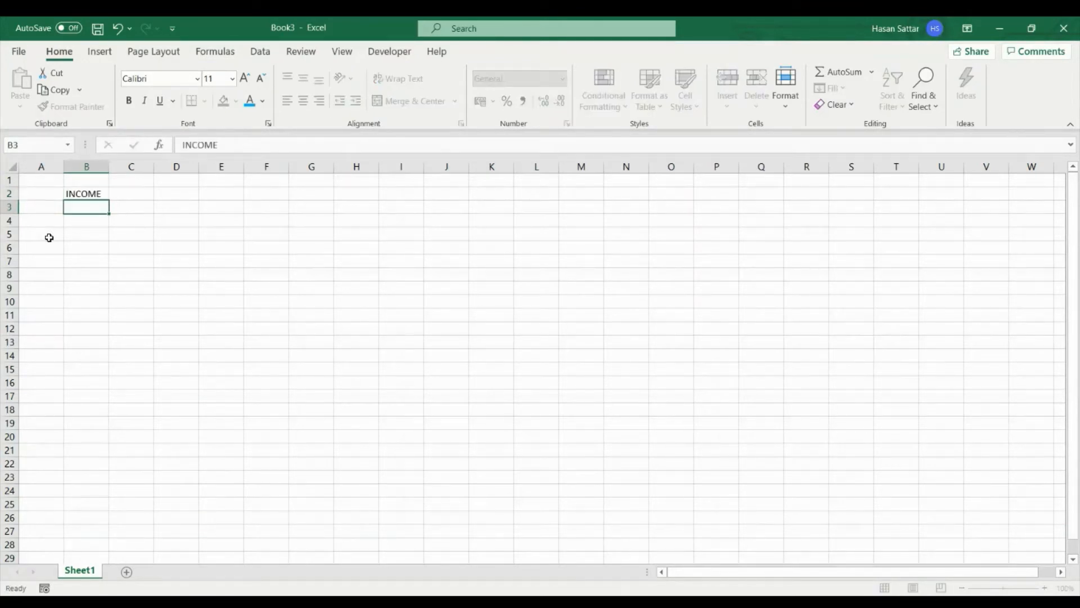
pyautogui.write('JOB')
pyautogui.press('Return')
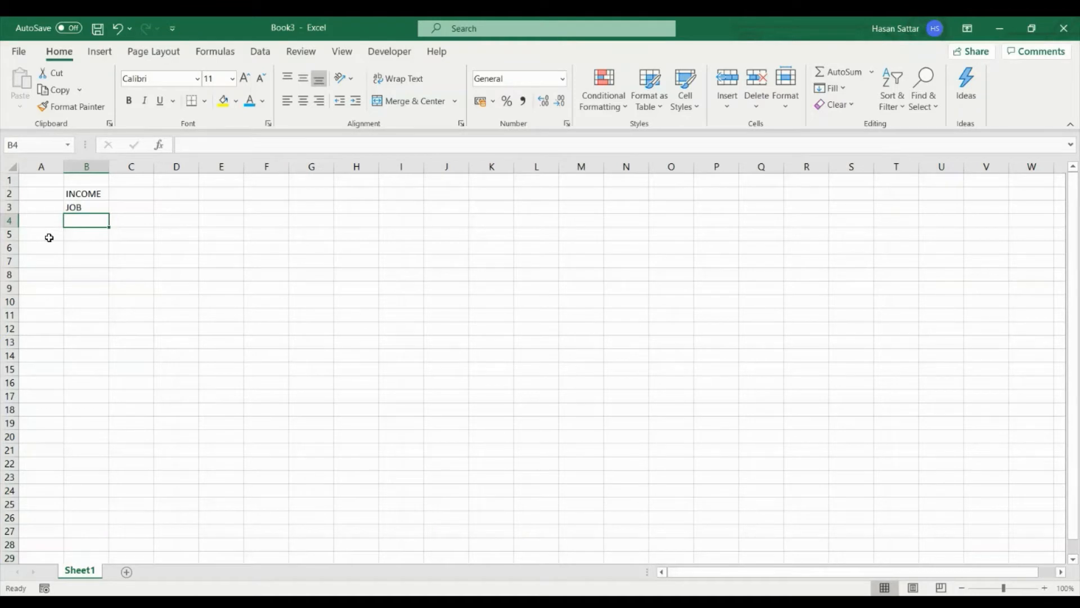
pyautogui.write('YOUTUBE')
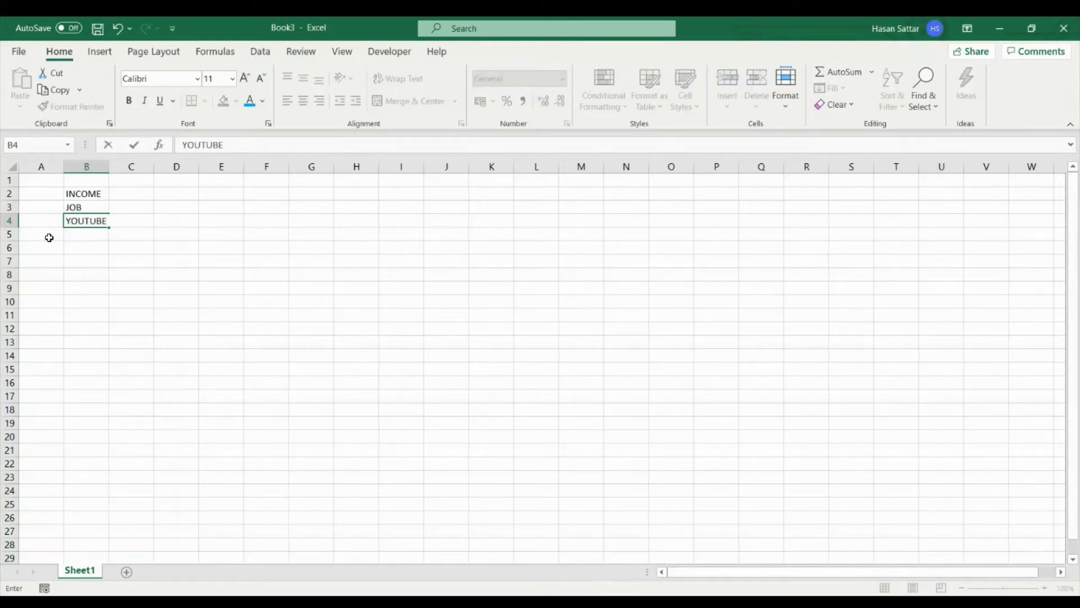
pyautogui.press('Return')
pyautogui.press('Return')
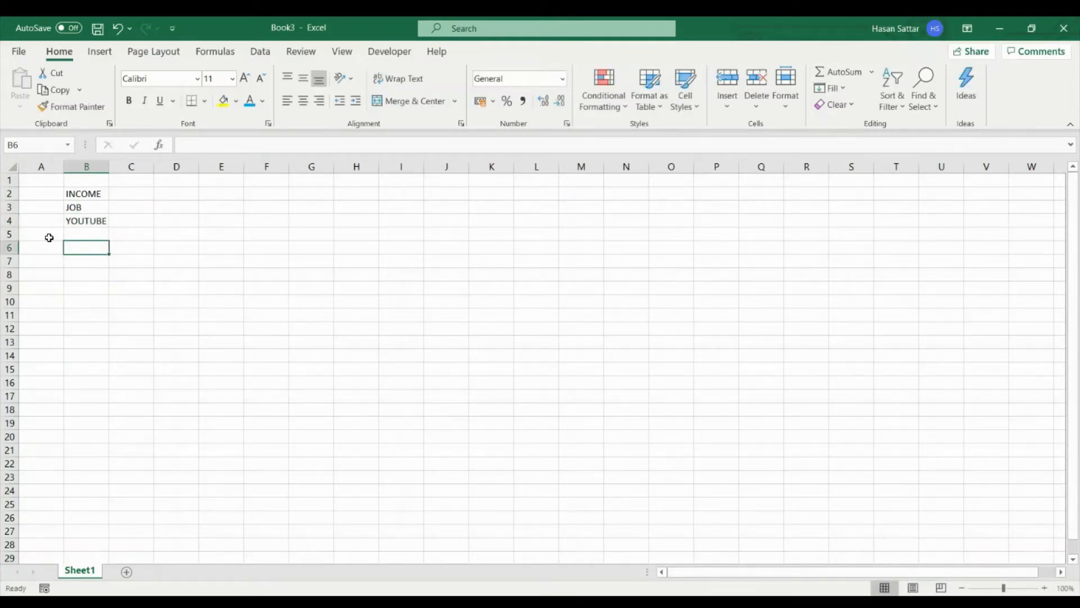
# - Leave row 5 blank and enter the heading BILLS in B6, with MORTGAGE and PHONE in B7 and B8
pyautogui.write('BILLS')
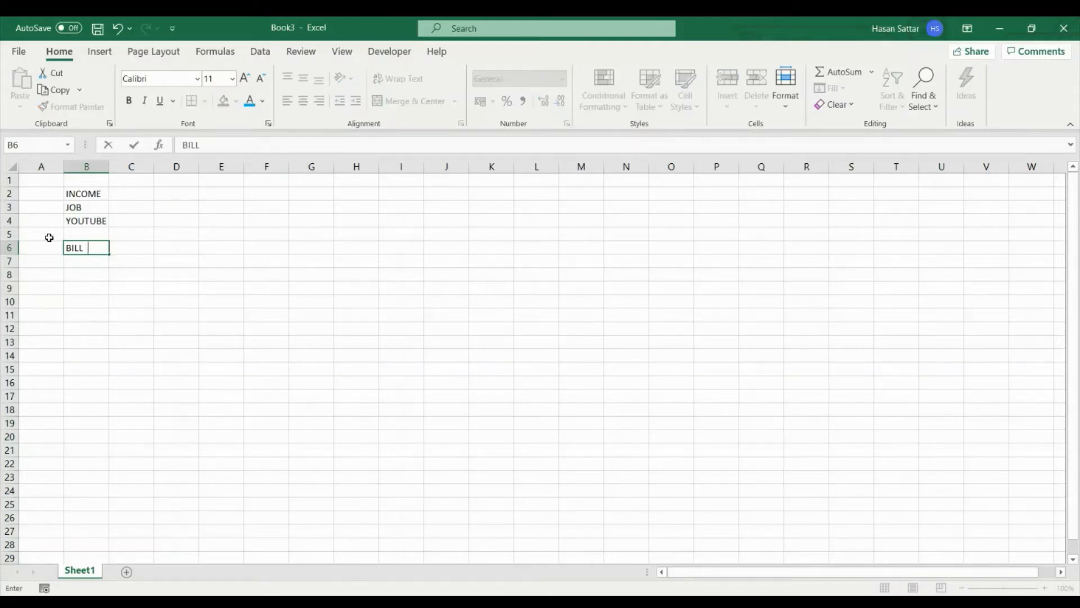
pyautogui.press('Return')
pyautogui.write('MORT')
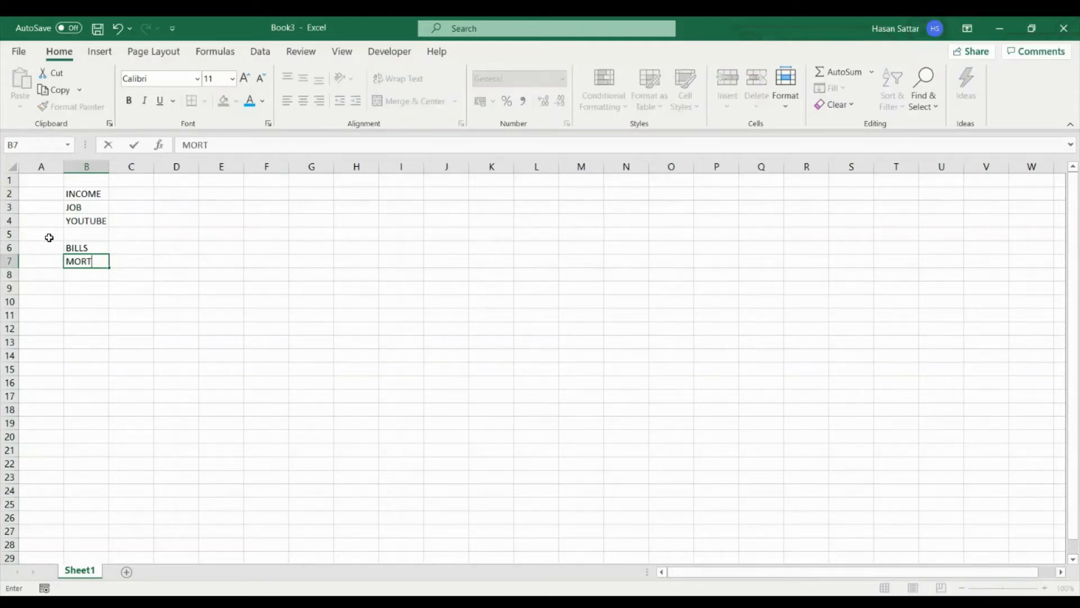
pyautogui.write('GAGE')
pyautogui.press('Return')
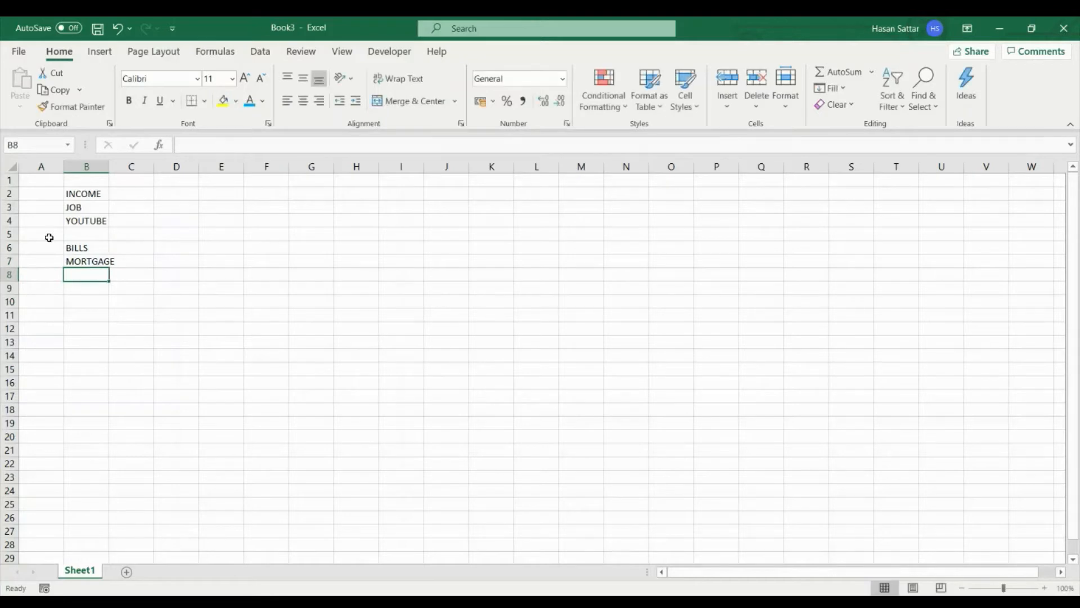
pyautogui.write('PHONE')
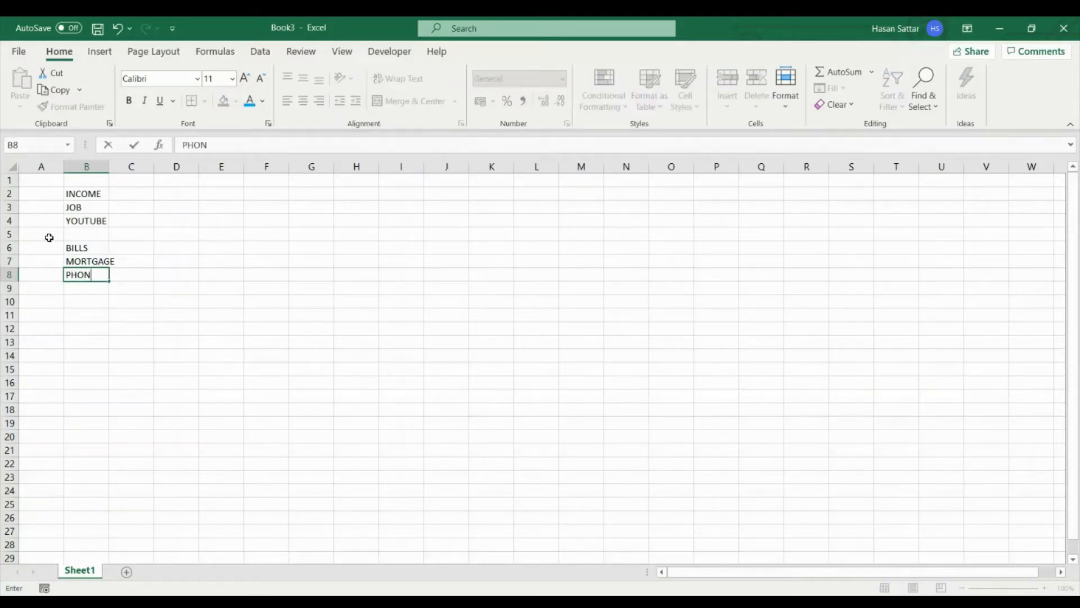
pyautogui.press('Return')
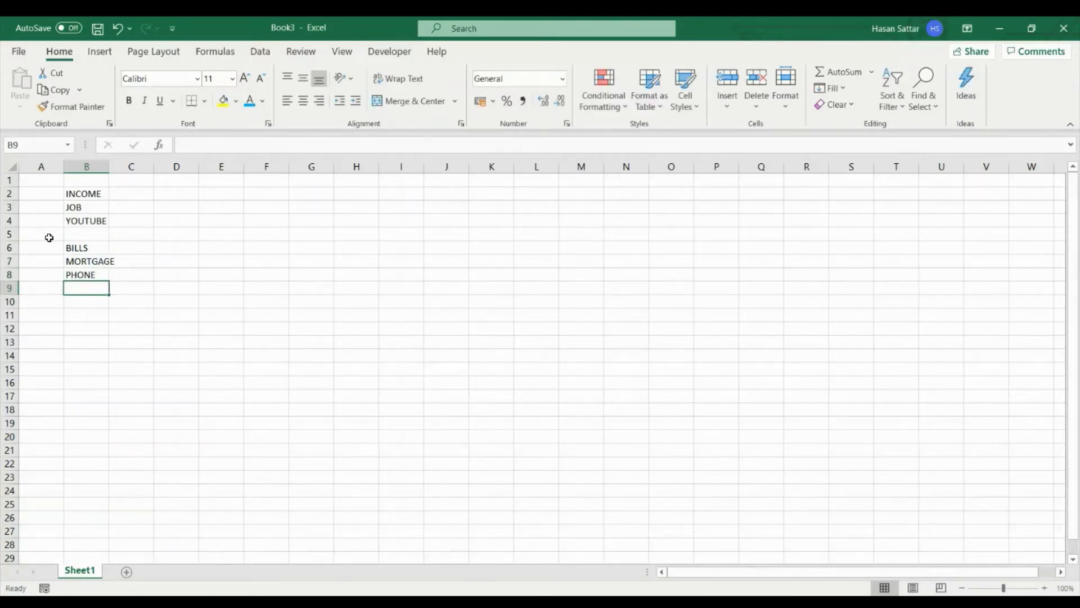
# - Continue the bills list with GAS, ELECTRICITY in B9, NETFLIX in B10 and SPOTIFY in B11
pyautogui.write('GAS')
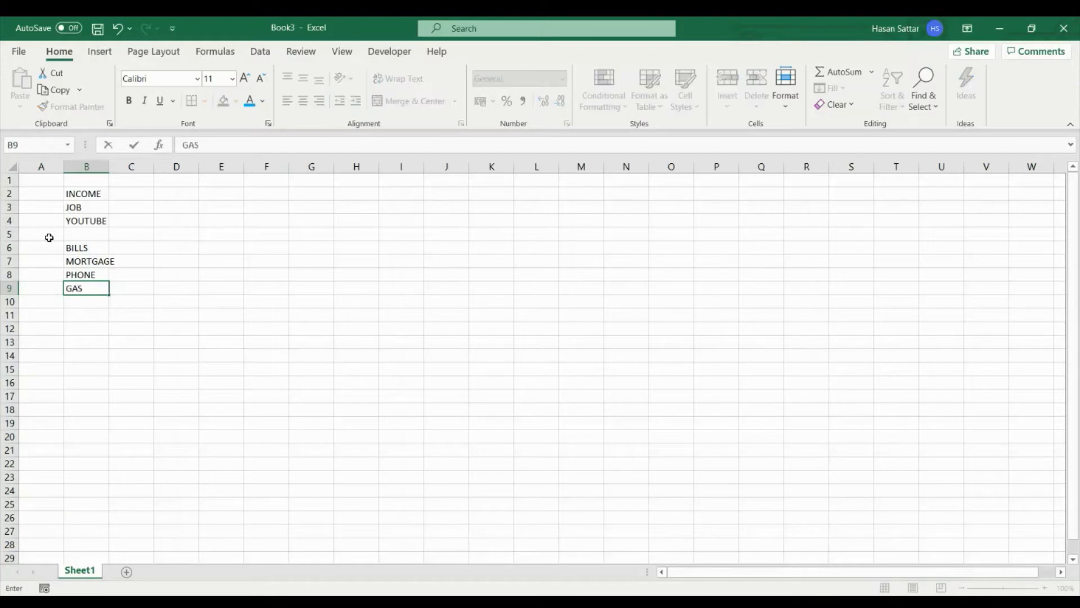
pyautogui.write(', ELECTRICITY')
pyautogui.press('Return')
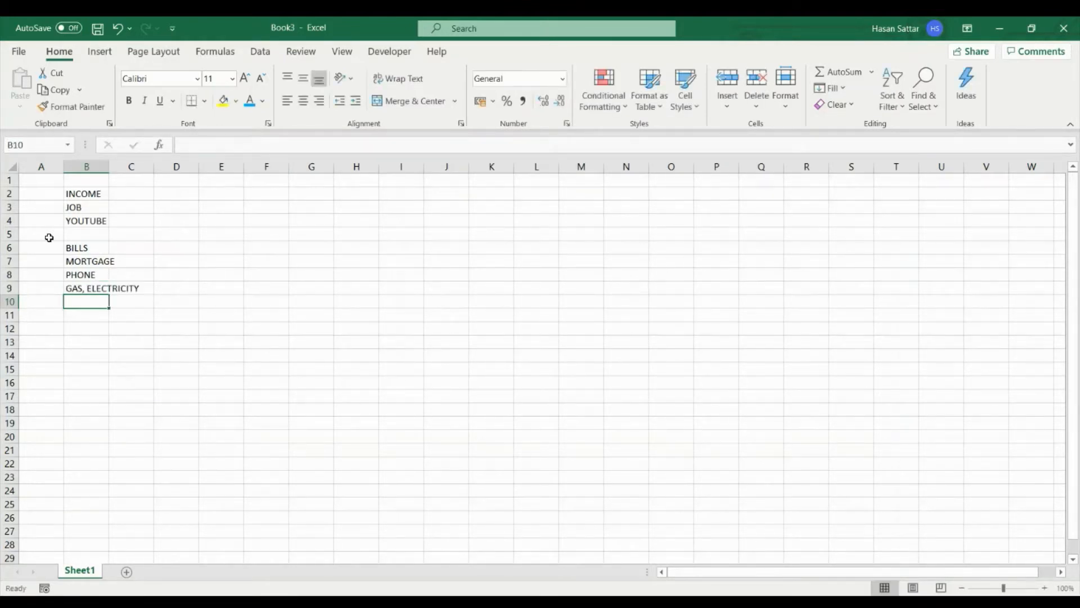
pyautogui.write('NE')
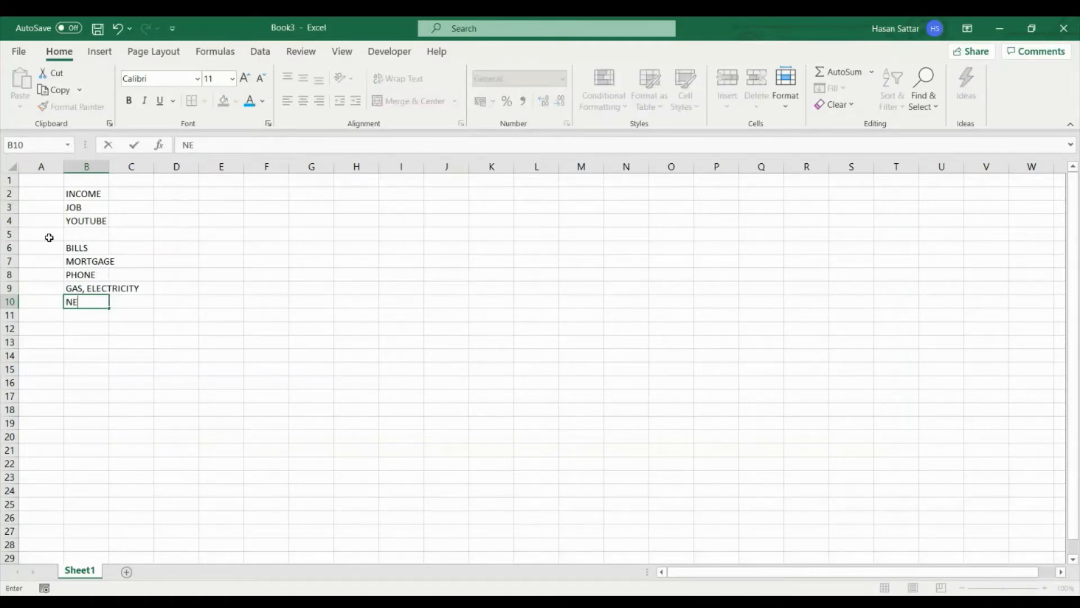
pyautogui.write('TFLIX')
pyautogui.press('Return')
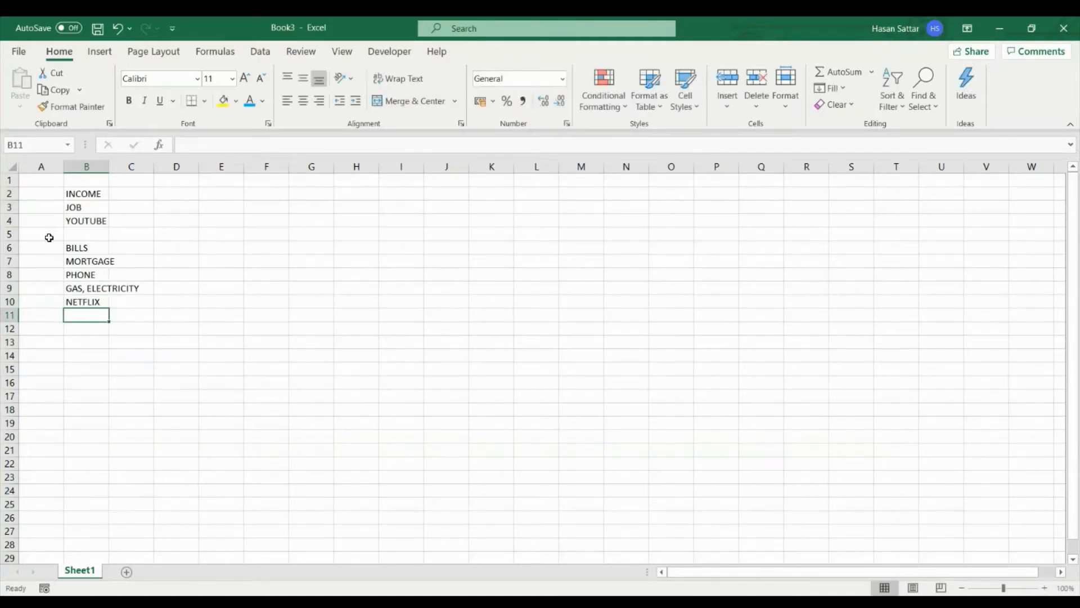
pyautogui.write('SPOTI')
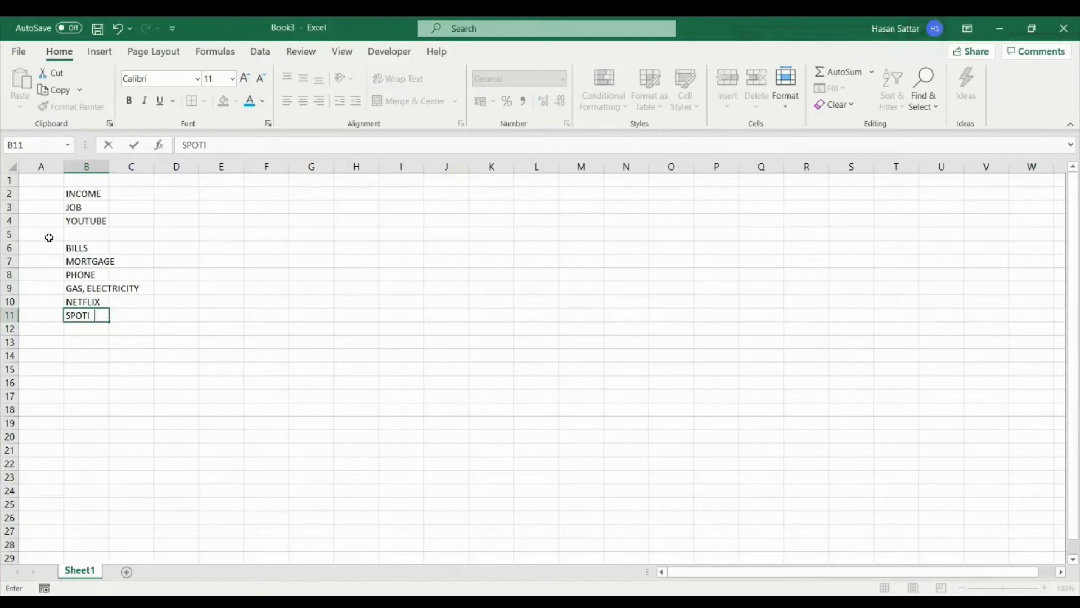
pyautogui.write('FY')
pyautogui.press('Return')
pyautogui.press('Return')
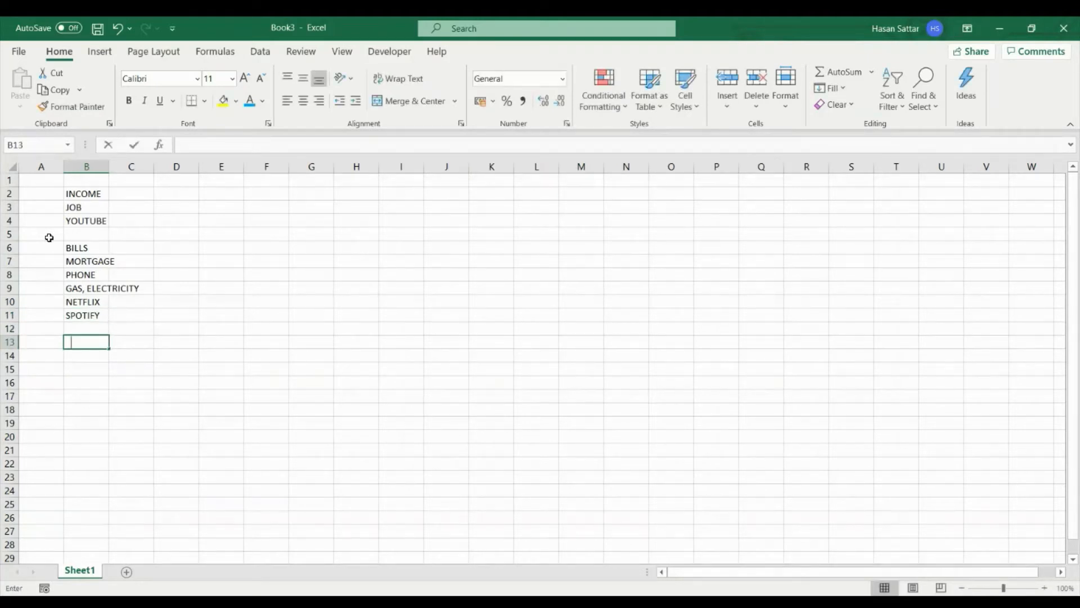
# - Leave row 12 blank and enter the heading TRAVEL in B13, with FUEL and TRAIN in B14 and B15
pyautogui.write('TRAVEL')
pyautogui.press('Return')
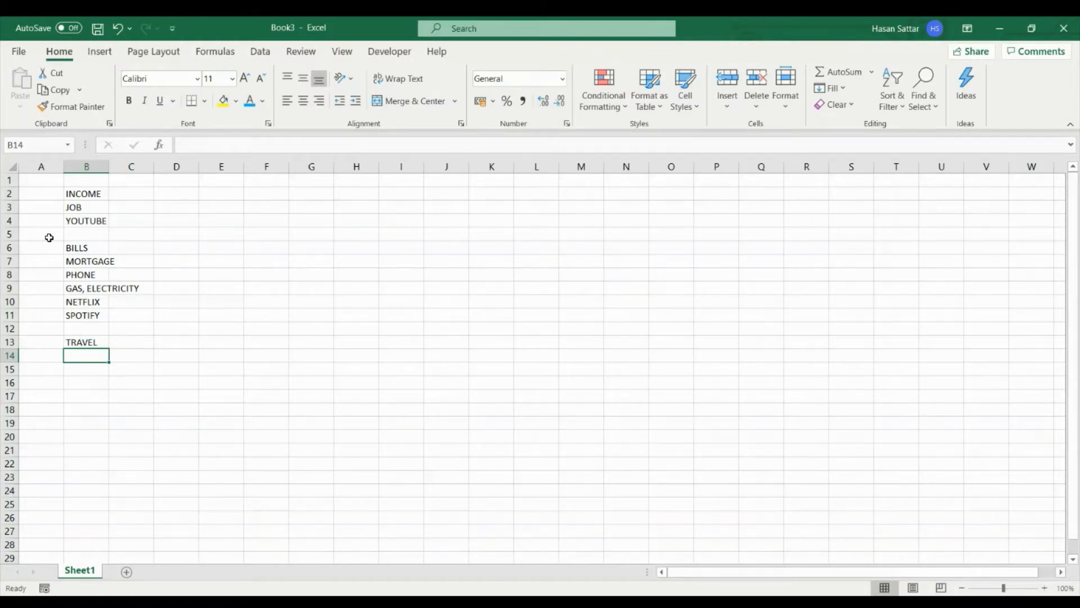
pyautogui.write('F')
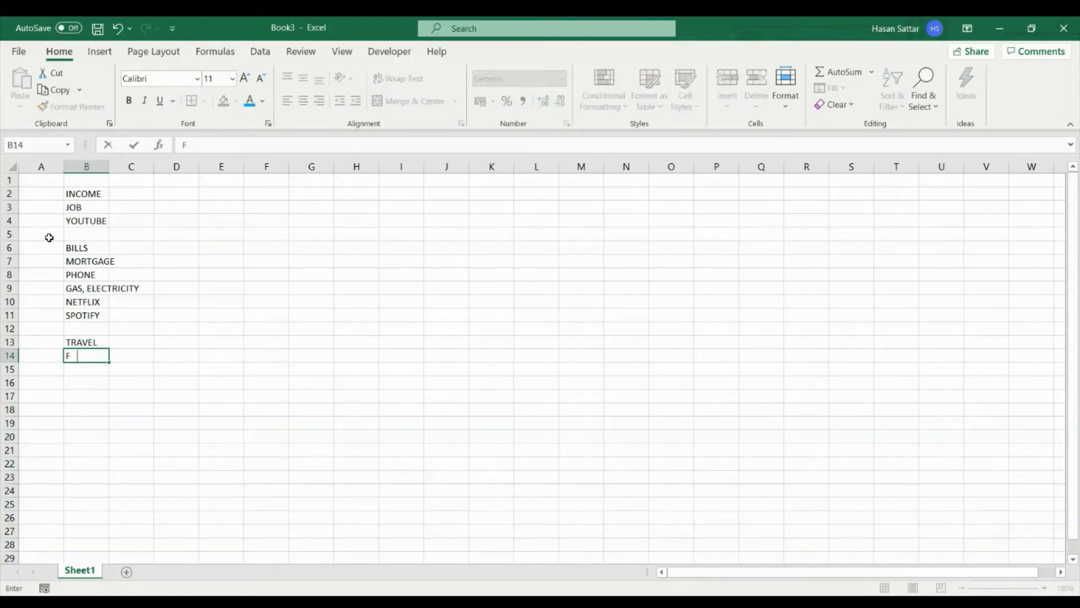
pyautogui.write('UEL')
pyautogui.press('Return')
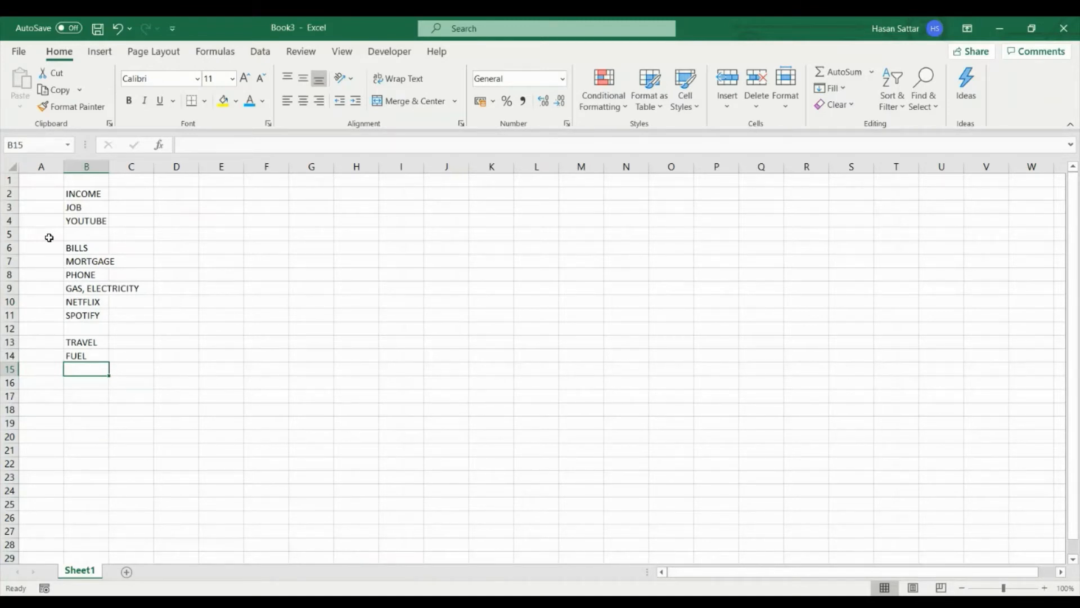
pyautogui.write('TRAIN')
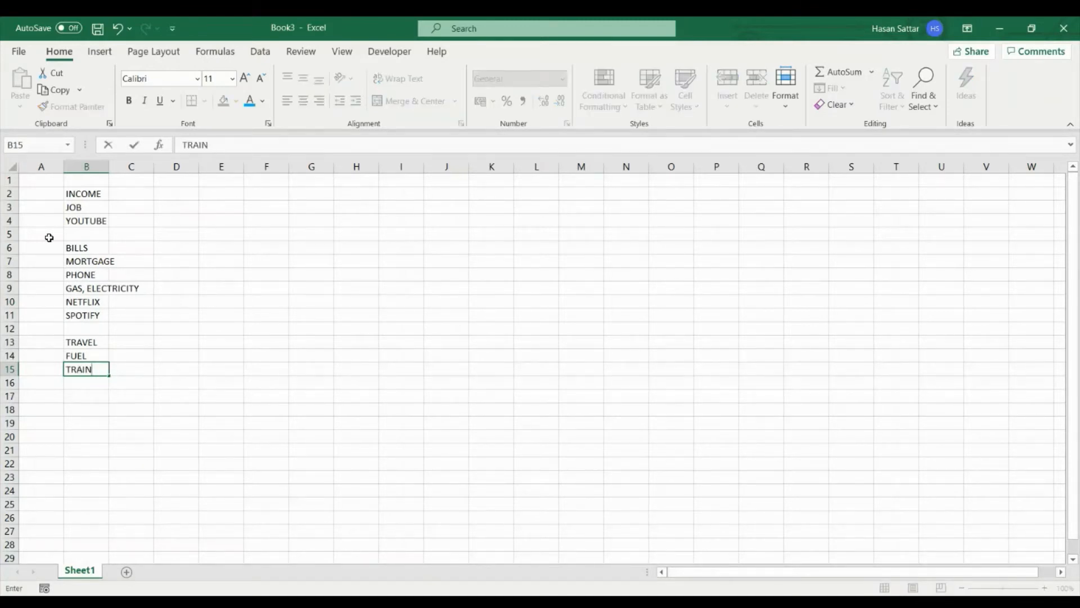
pyautogui.press('Return')
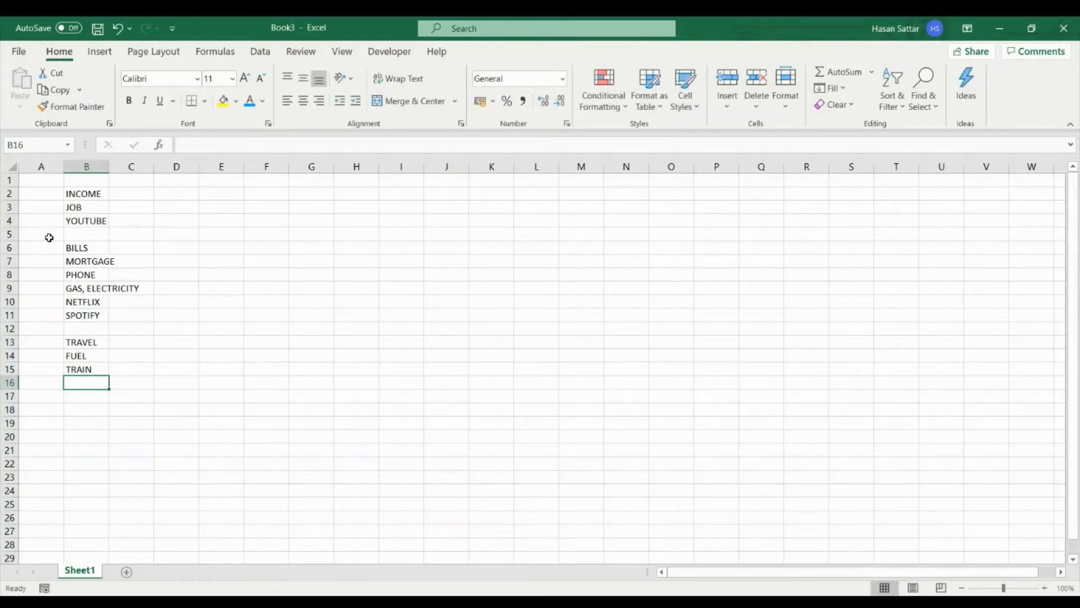
# - Leave row 16 blank and enter the heading FOOD in B17, with DAILY and GROCERY in B18 and B19
pyautogui.press('Return')
pyautogui.write('FOOD')
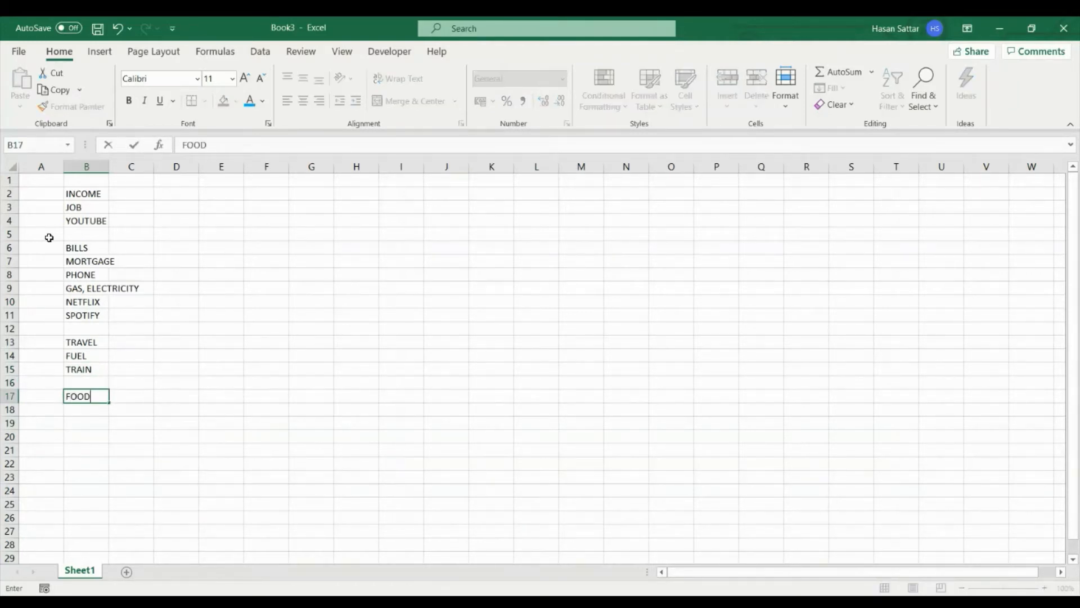
pyautogui.press('Return')
pyautogui.write('D')
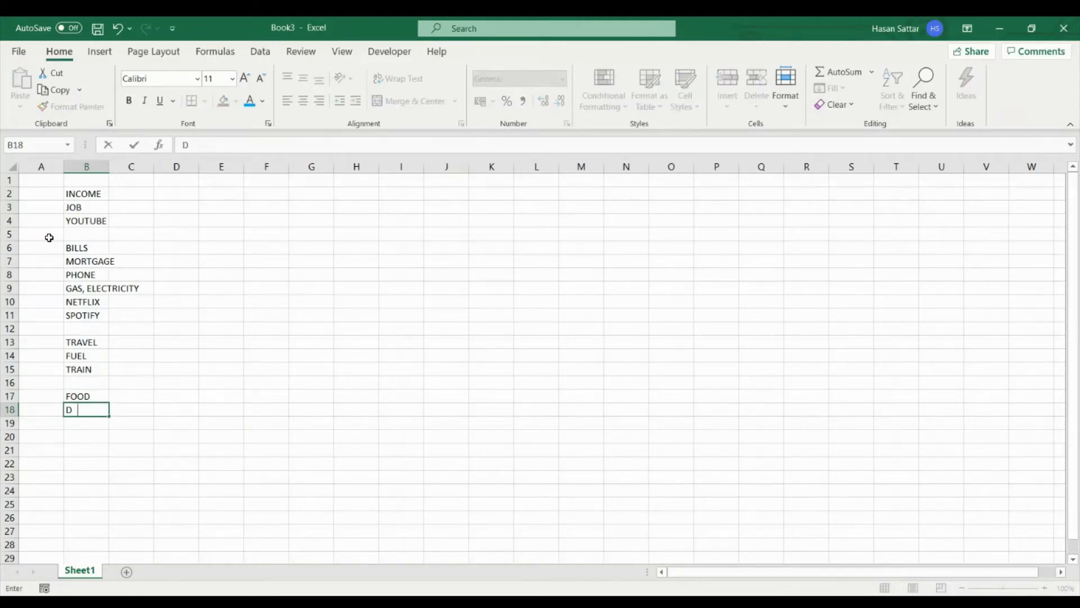
pyautogui.write('AILY')
pyautogui.press('Return')
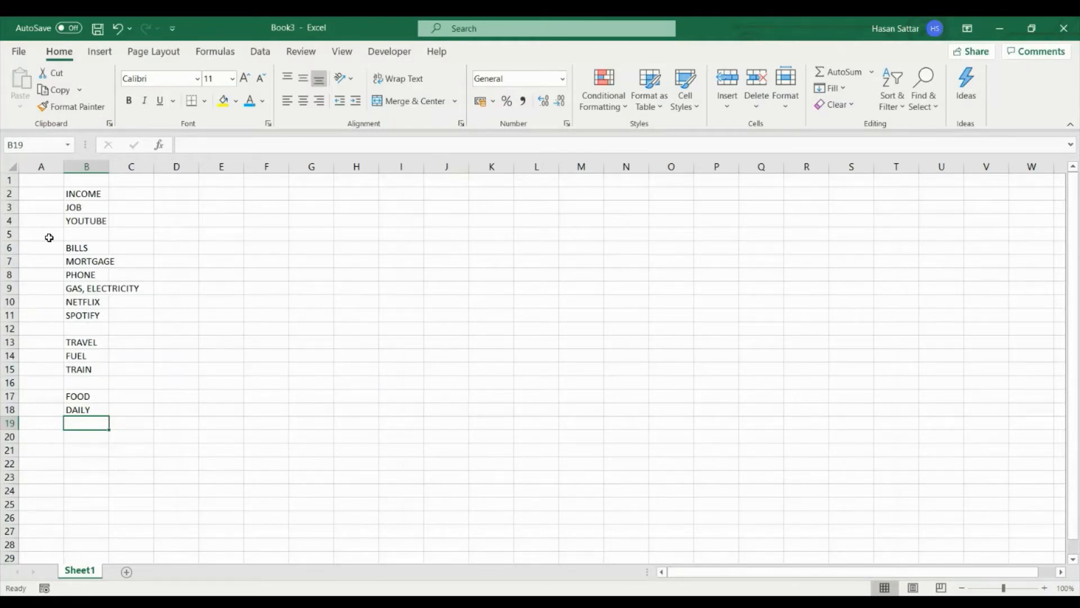
pyautogui.write('G')
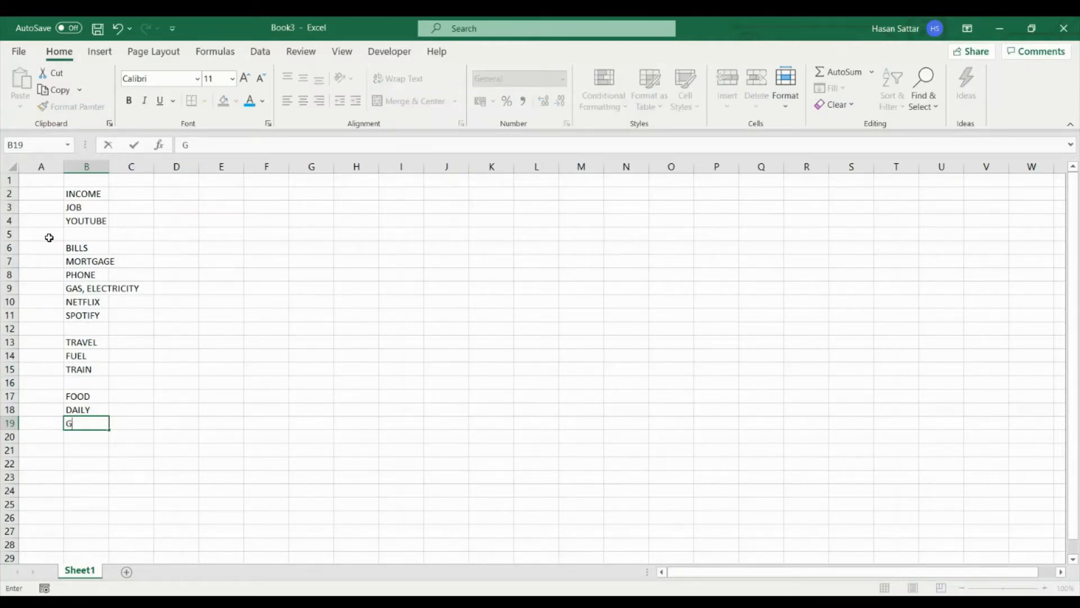
pyautogui.write('ROCERY')
pyautogui.press('Return')
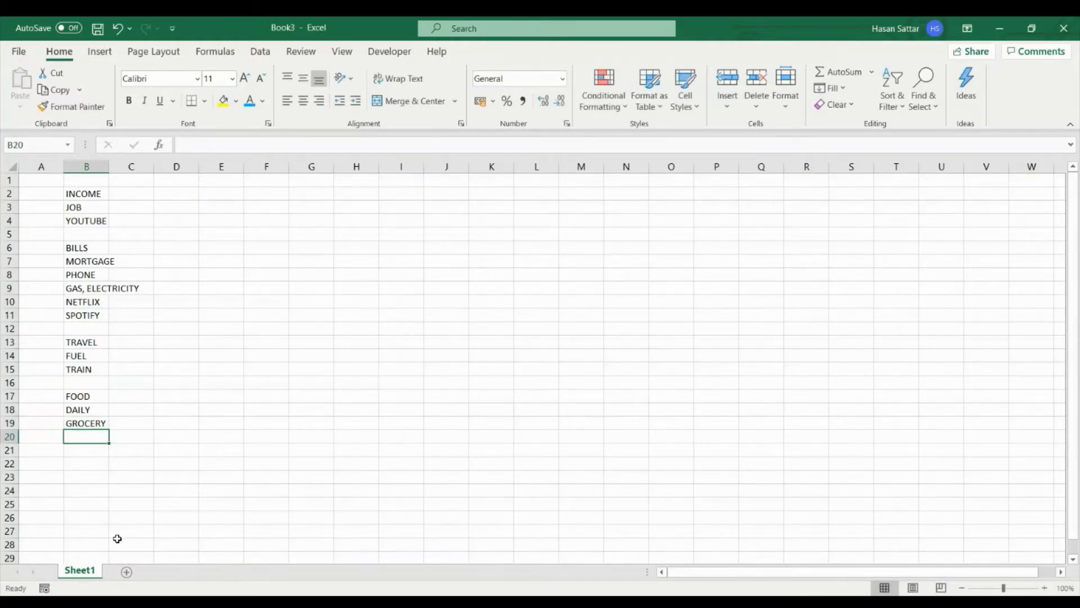
# - Enter the heading OTHER in cell B21 and an item also named OTHER in B22
pyautogui.click(90, 454)
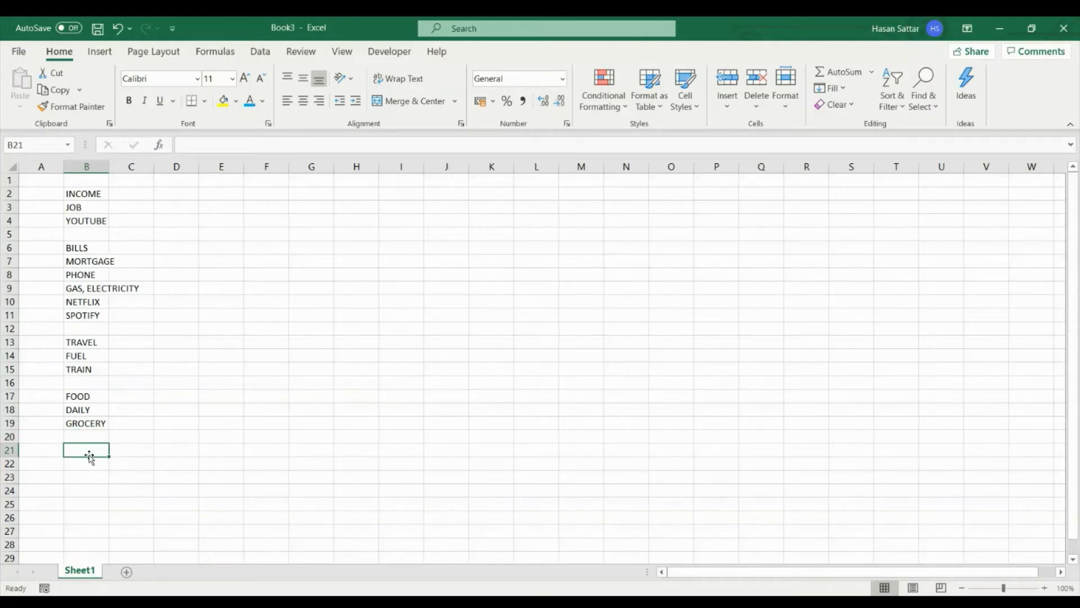
pyautogui.write('OT')
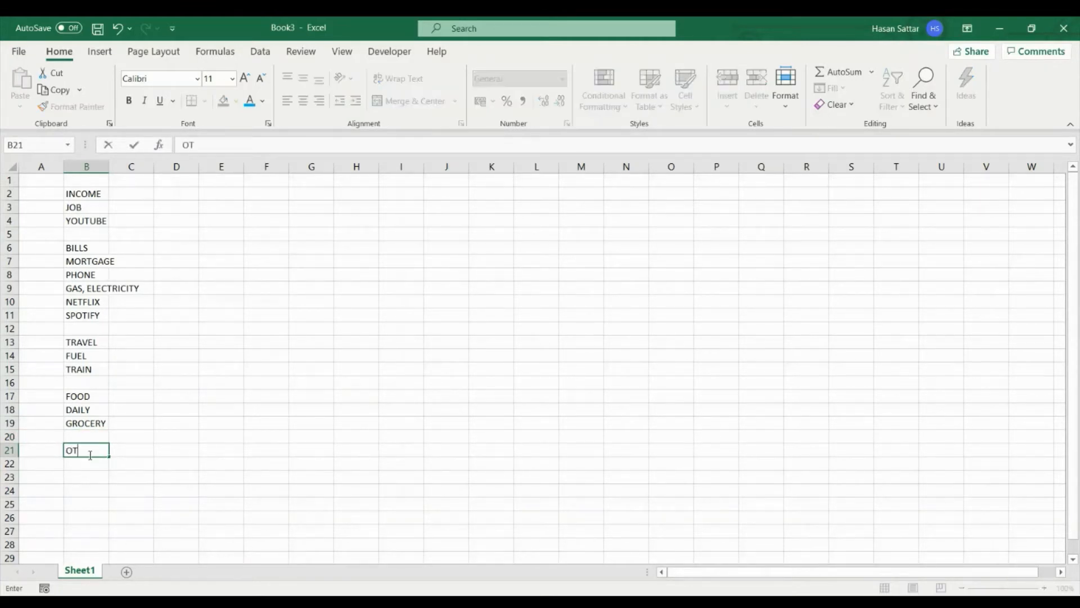
pyautogui.write('HER')
pyautogui.press('Return')
pyautogui.write('OTHER')
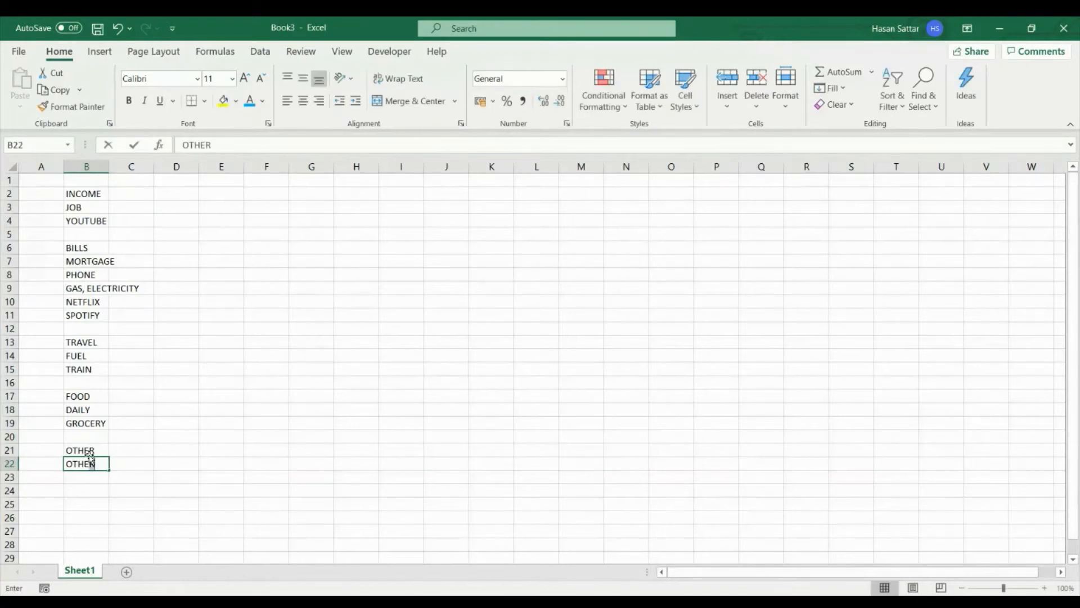
pyautogui.press('Return')
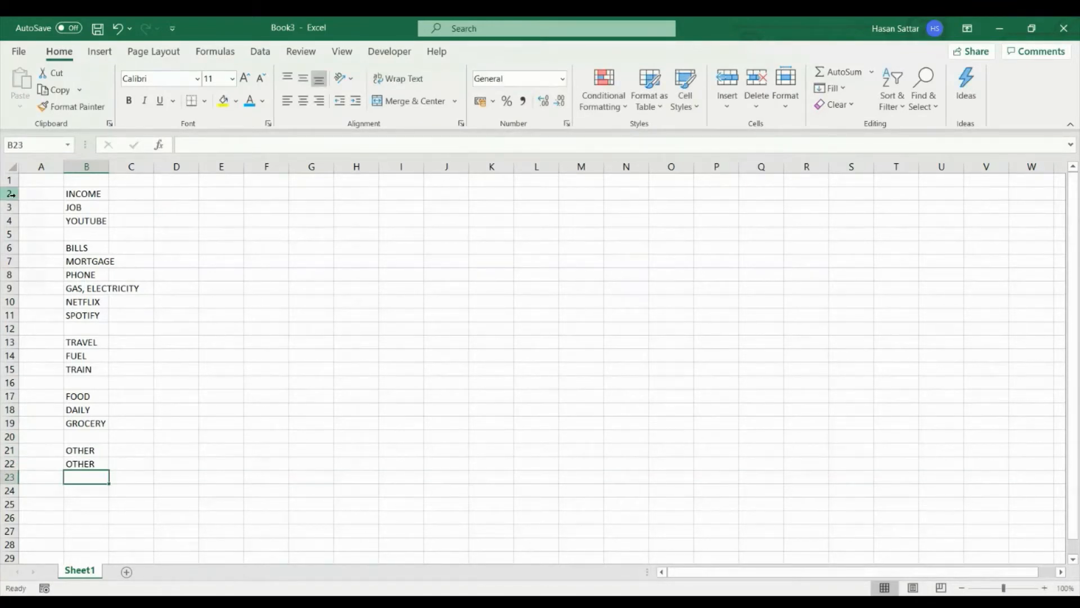
# - Insert two blank rows above the INCOME heading in row 2
pyautogui.moveTo(9, 193); pyautogui.dragTo(9, 207)
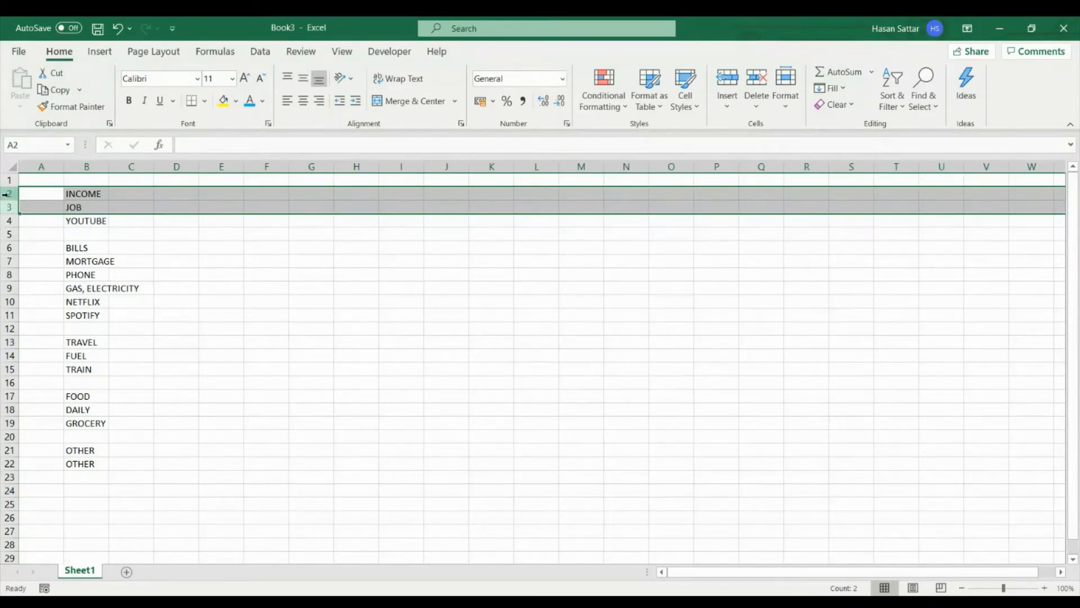
pyautogui.rightClick(7, 194)
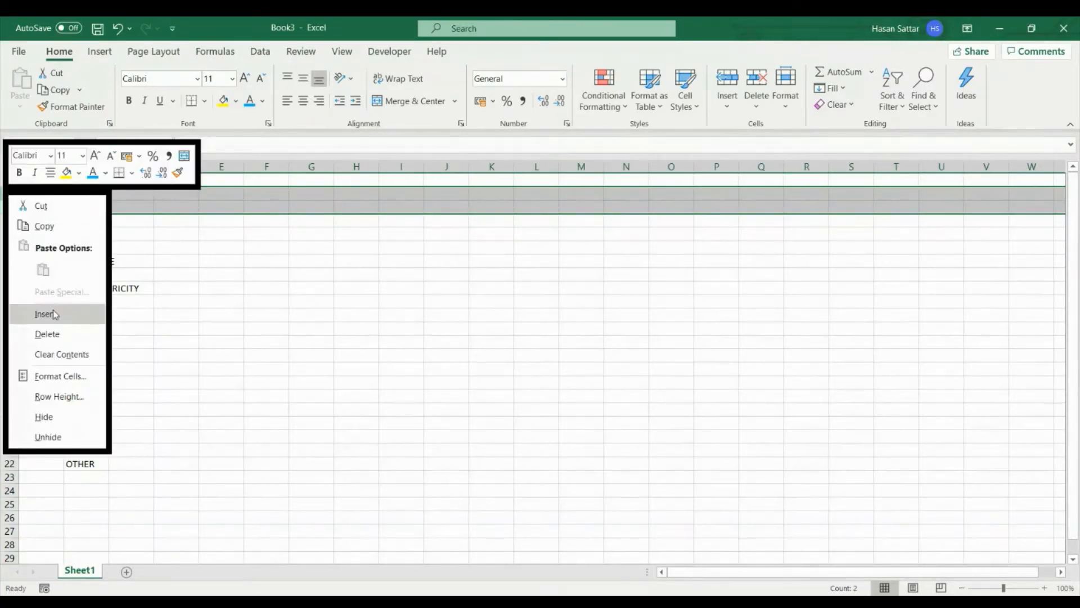
pyautogui.click(53, 310)
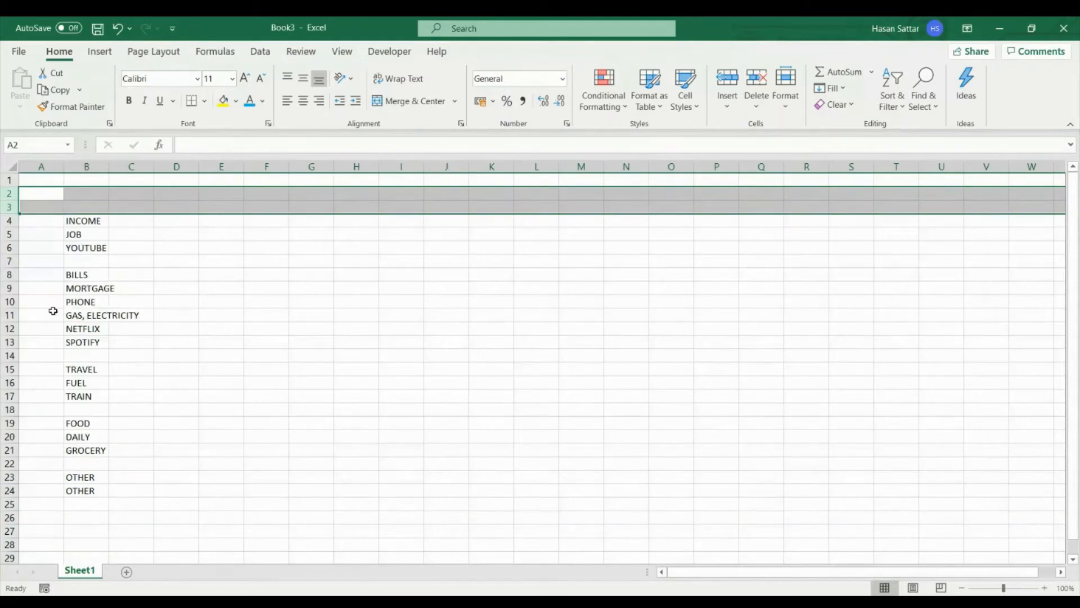
# - Enter the month title JANUARY in cell B2 above the income list
pyautogui.click(97, 195)
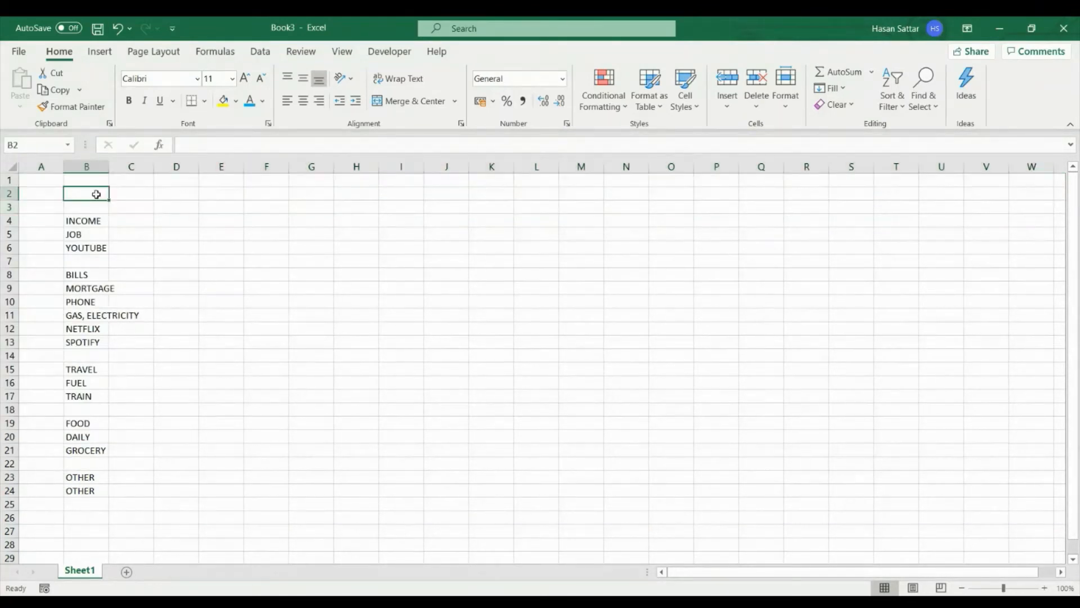
pyautogui.write('JANUARY')
pyautogui.press('Return')
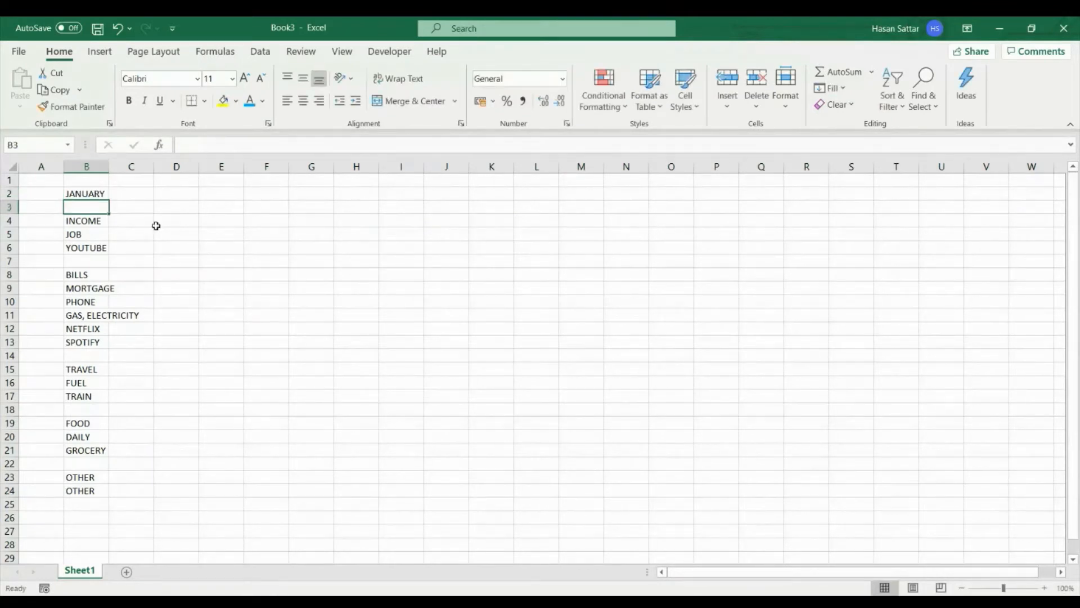
# - Increase the font size of the entire worksheet to 12
pyautogui.click(270, 261)
pyautogui.hotkey('ctrl', 'a')
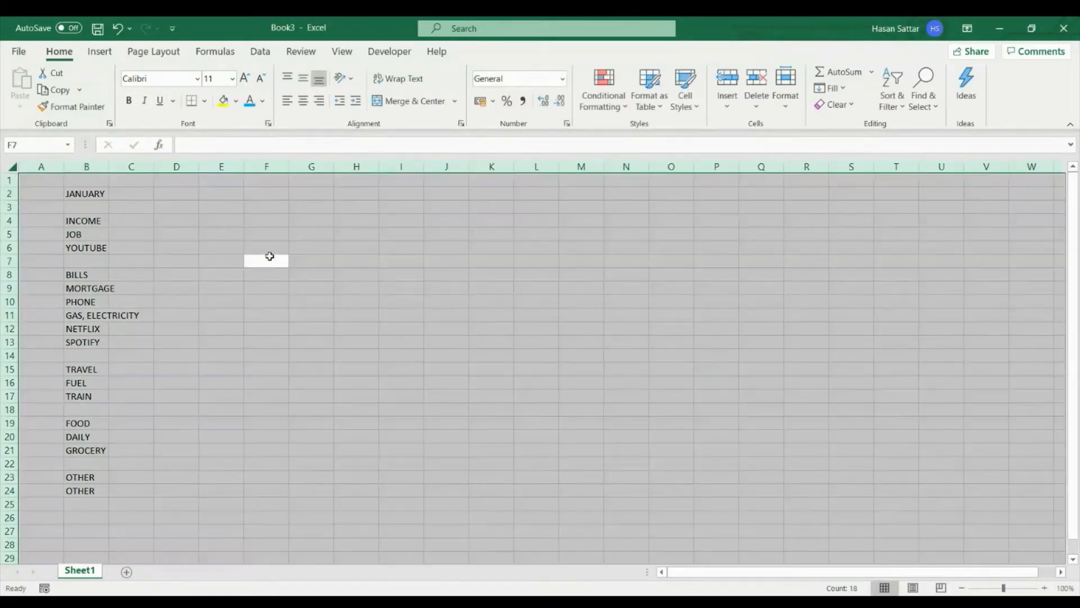
pyautogui.click(246, 79)
pyautogui.click(233, 199)
# - Enlarge the JANUARY title in B2 to font size 14 and make it bold
pyautogui.click(94, 198)
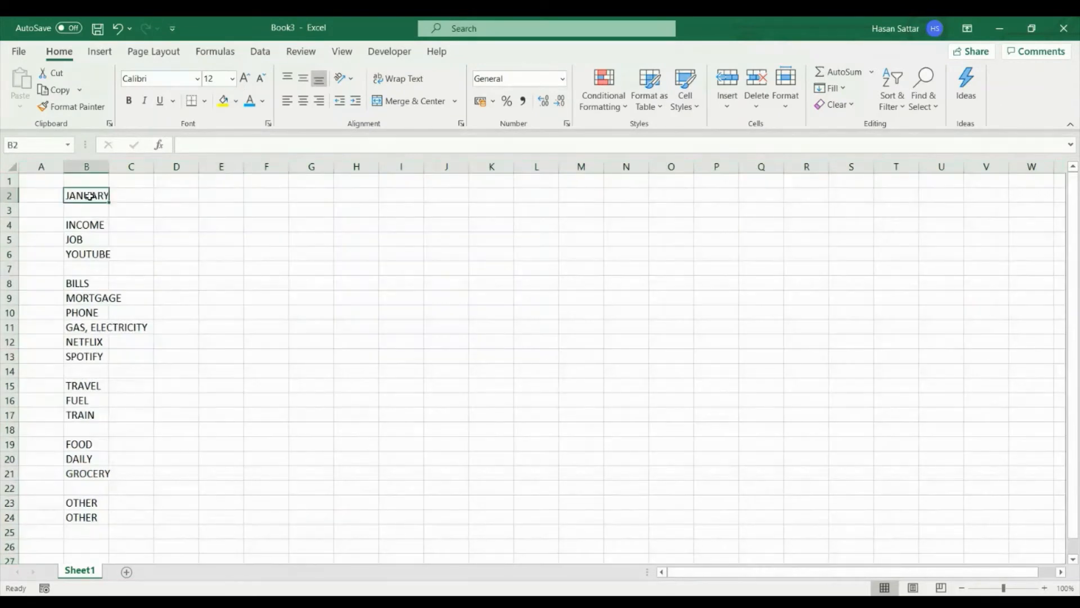
pyautogui.click(245, 78)
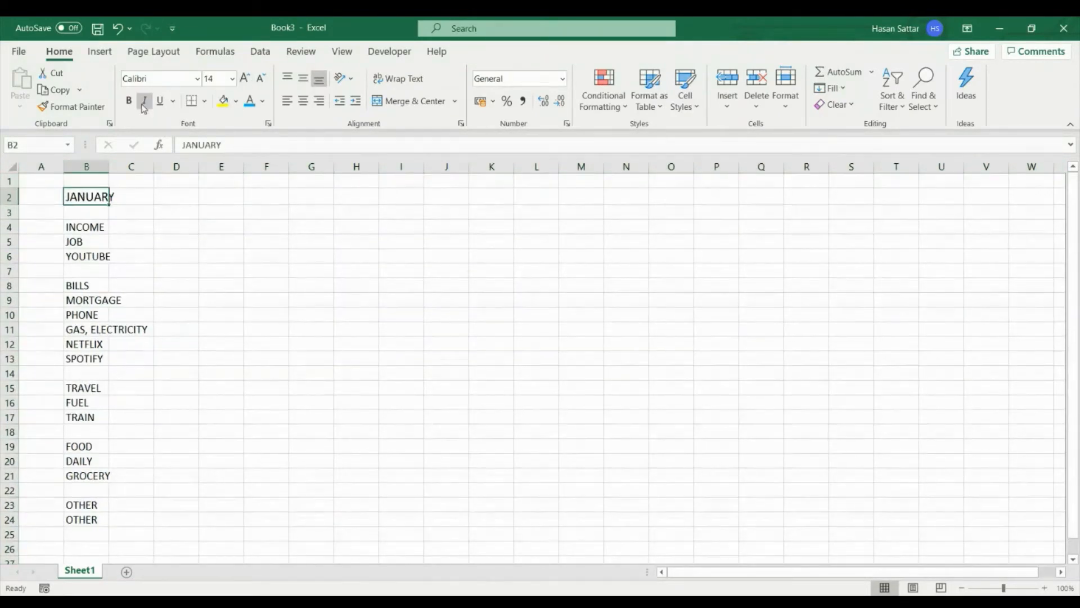
pyautogui.click(129, 100)
pyautogui.click(164, 180)
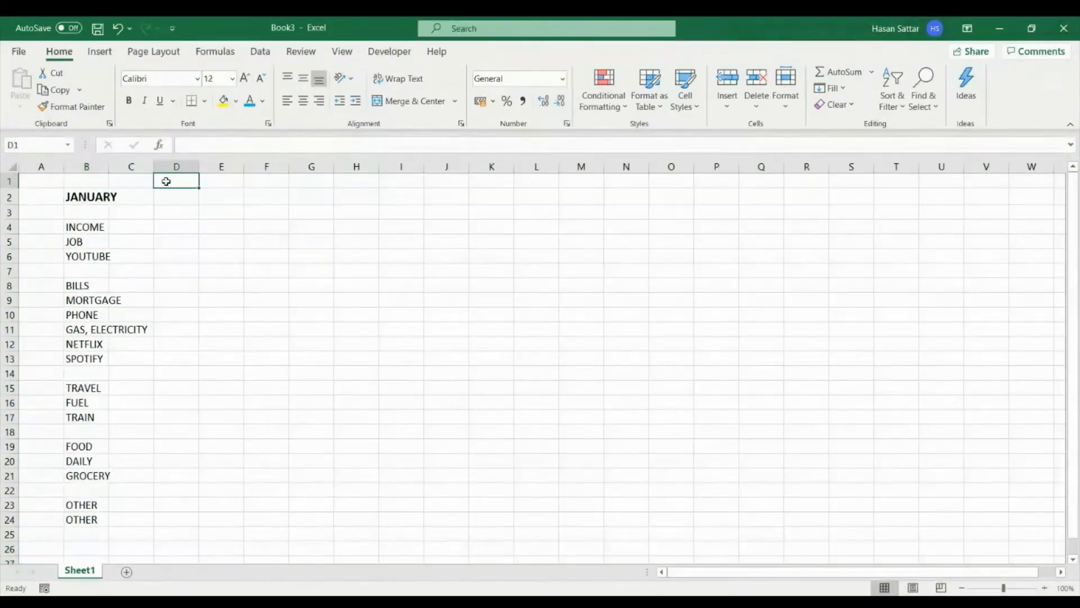
# - Make the INCOME, BILLS, TRAVEL, FOOD and OTHER category headings bold with a standard light blue fill
pyautogui.click(100, 226)
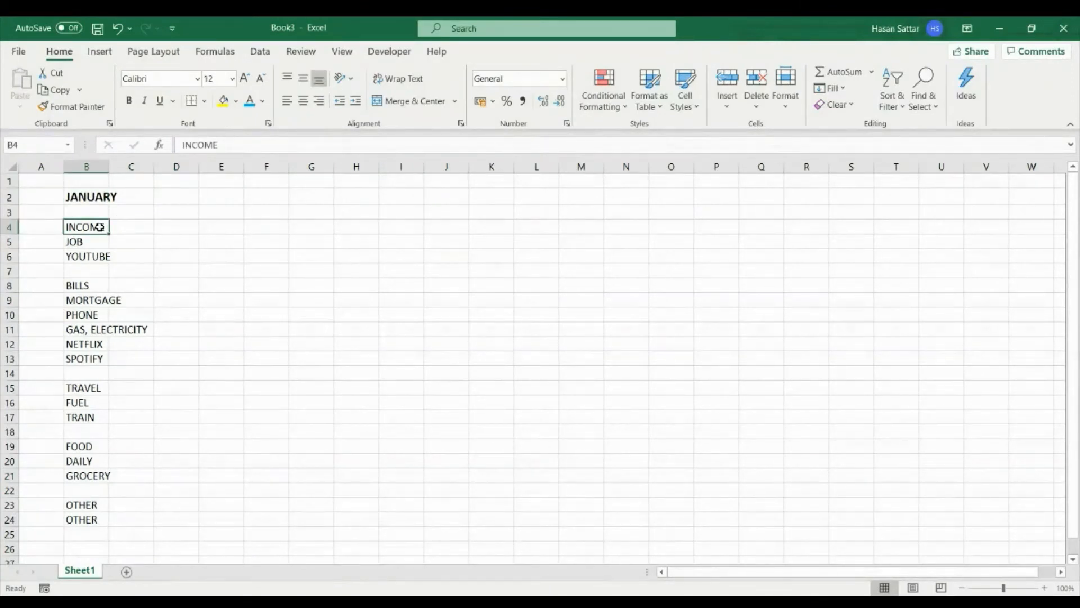
pyautogui.keyDown('ctrl'); pyautogui.click(90, 286); pyautogui.keyUp('ctrl')
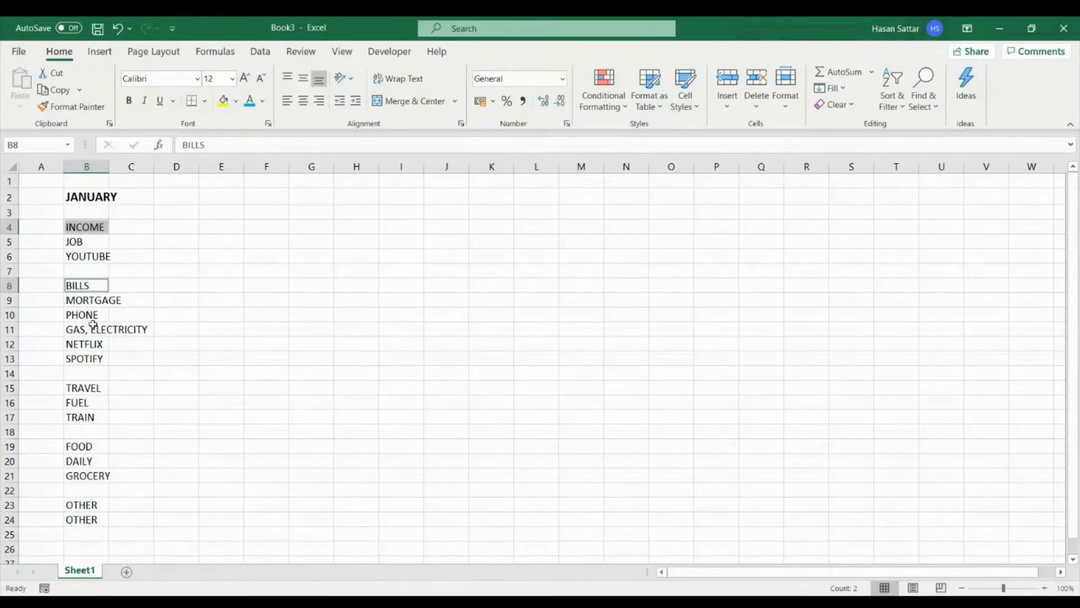
pyautogui.keyDown('ctrl'); pyautogui.click(93, 388); pyautogui.keyUp('ctrl')
pyautogui.keyDown('ctrl'); pyautogui.click(92, 446); pyautogui.keyUp('ctrl')
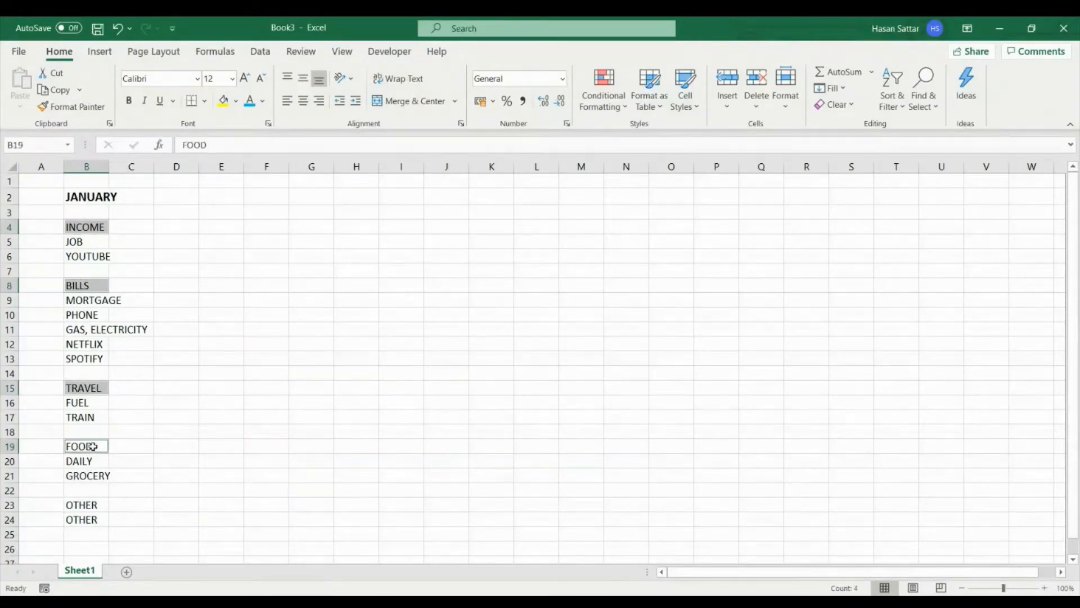
pyautogui.keyDown('ctrl'); pyautogui.click(94, 505); pyautogui.keyUp('ctrl')
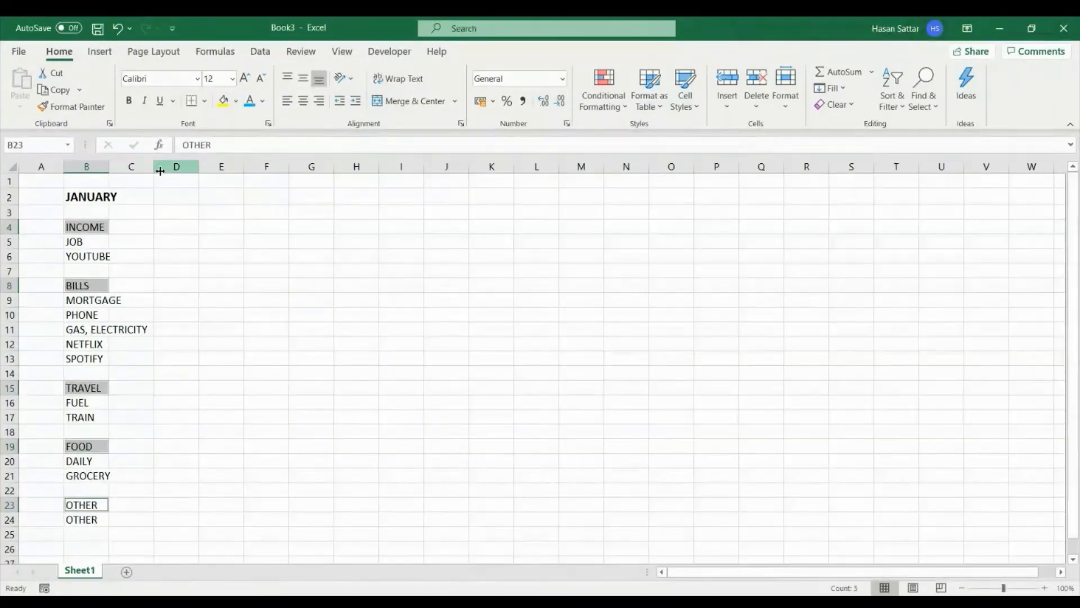
pyautogui.click(131, 103)
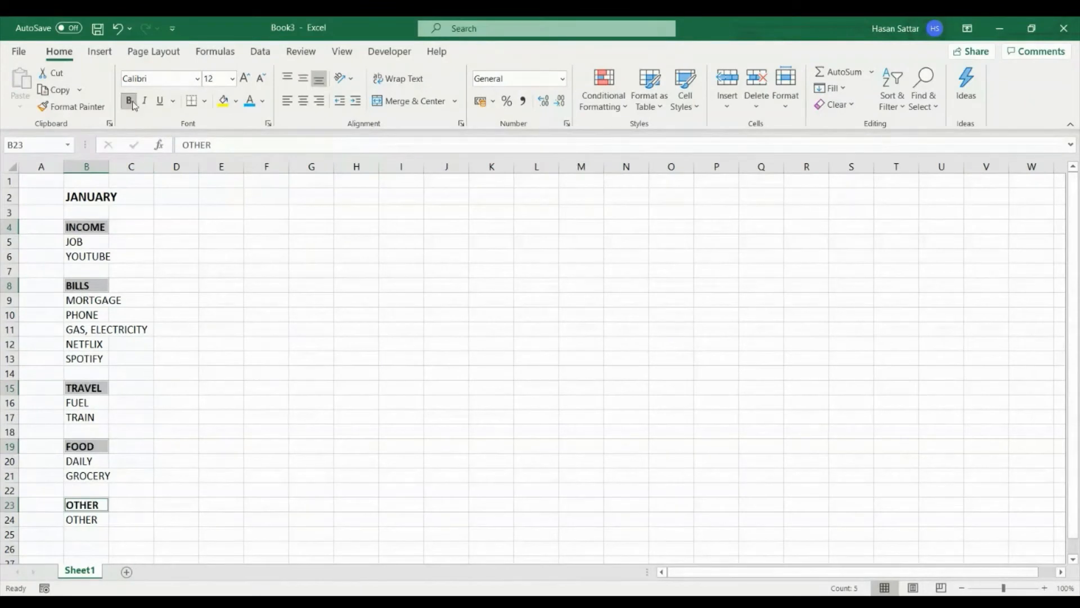
pyautogui.click(238, 103)
pyautogui.click(291, 234)
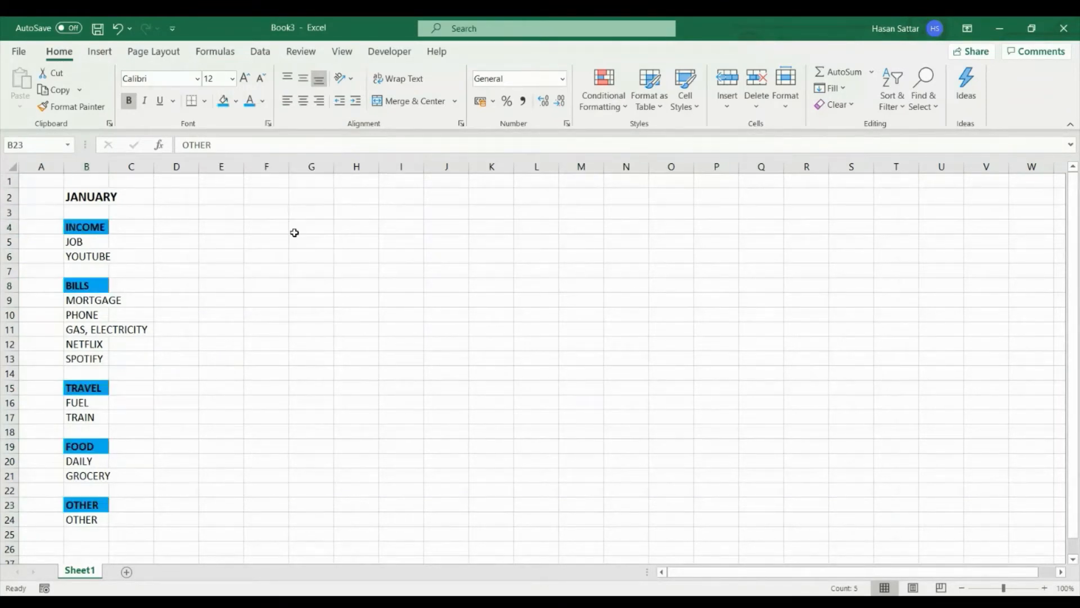
# - Fill the JANUARY title cell B2 with the standard orange color
pyautogui.click(101, 198)
pyautogui.click(140, 223)
pyautogui.click(92, 197)
pyautogui.doubleClick(92, 197)
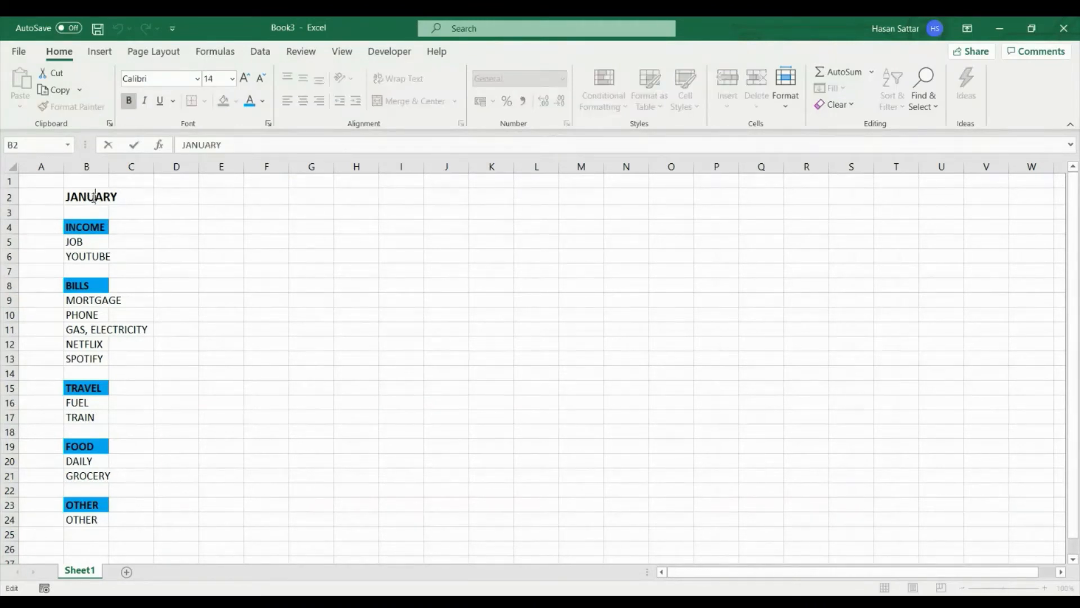
pyautogui.click(154, 231)
pyautogui.click(87, 192)
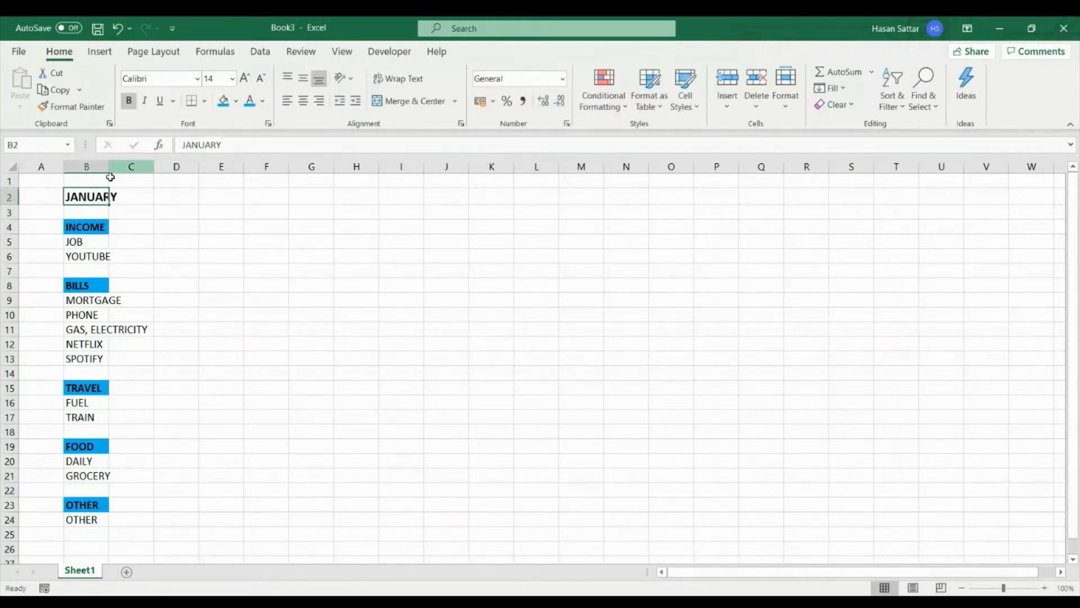
pyautogui.click(237, 101)
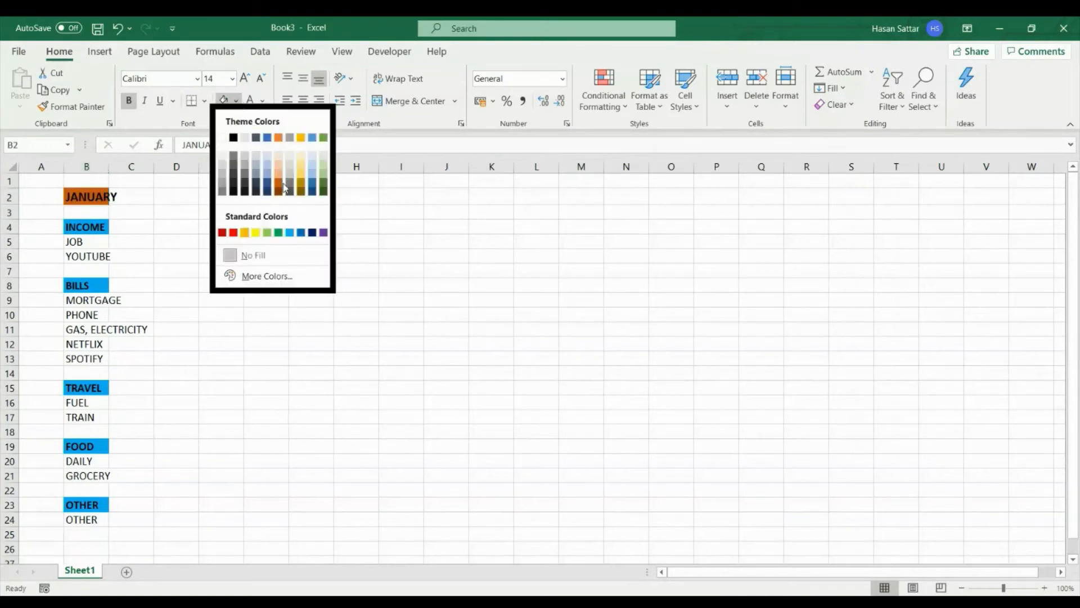
pyautogui.click(245, 233)
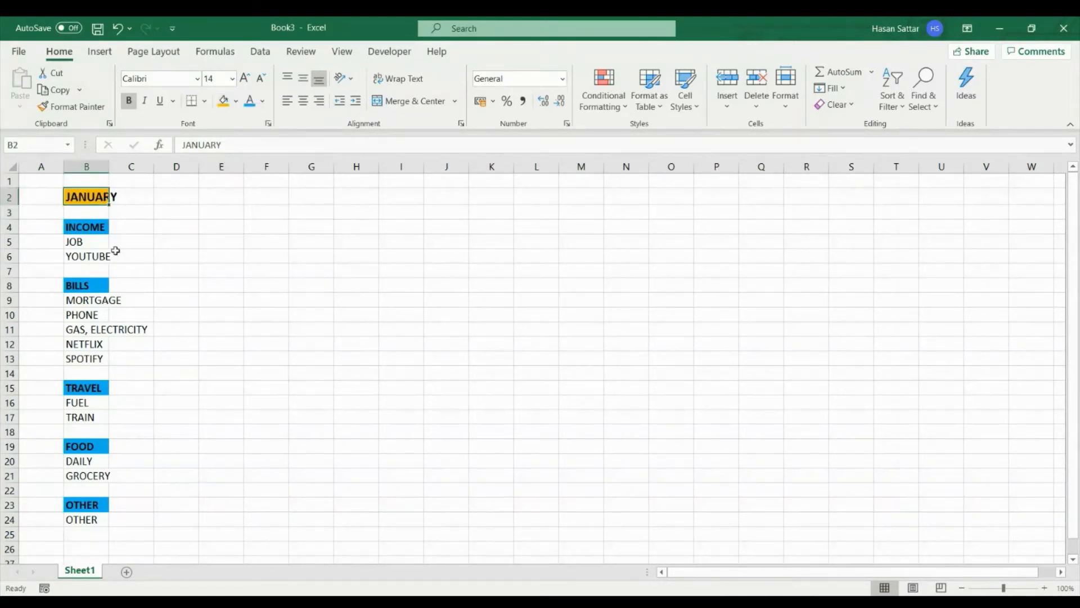
# - Fill the item rows under every category heading yellow across columns B and C
pyautogui.click(99, 241)
pyautogui.moveTo(98, 241); pyautogui.dragTo(125, 253)
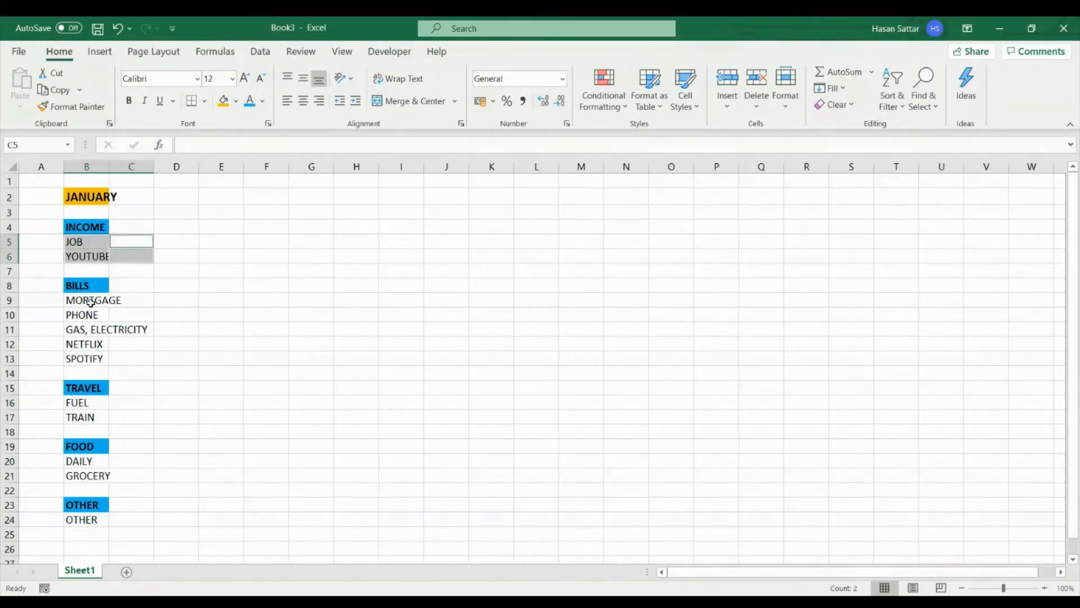
pyautogui.keyDown('ctrl'); pyautogui.moveTo(92, 301); pyautogui.dragTo(127, 352); pyautogui.keyUp('ctrl')
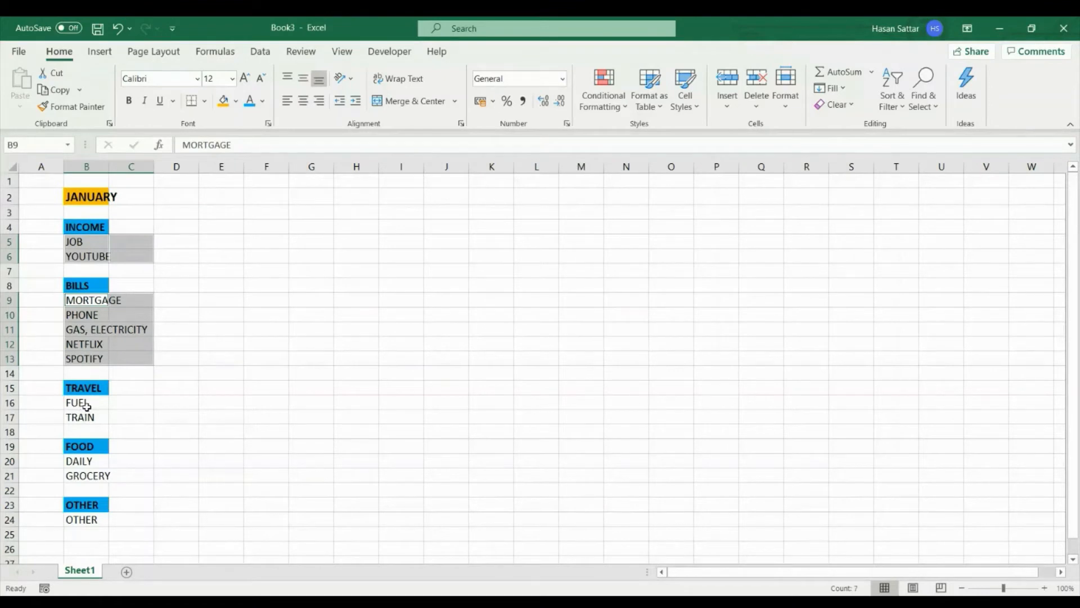
pyautogui.keyDown('ctrl'); pyautogui.moveTo(83, 403); pyautogui.dragTo(122, 416); pyautogui.keyUp('ctrl')
pyautogui.keyDown('ctrl'); pyautogui.moveTo(89, 461); pyautogui.dragTo(120, 473); pyautogui.keyUp('ctrl')
pyautogui.keyDown('ctrl'); pyautogui.moveTo(96, 518); pyautogui.dragTo(115, 518); pyautogui.keyUp('ctrl')
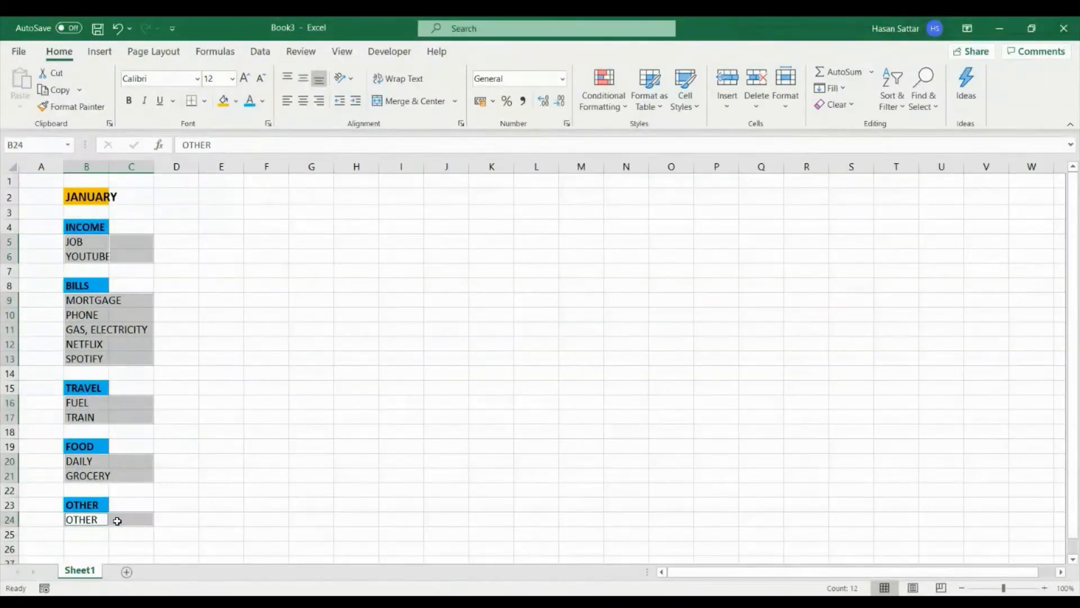
pyautogui.click(237, 101)
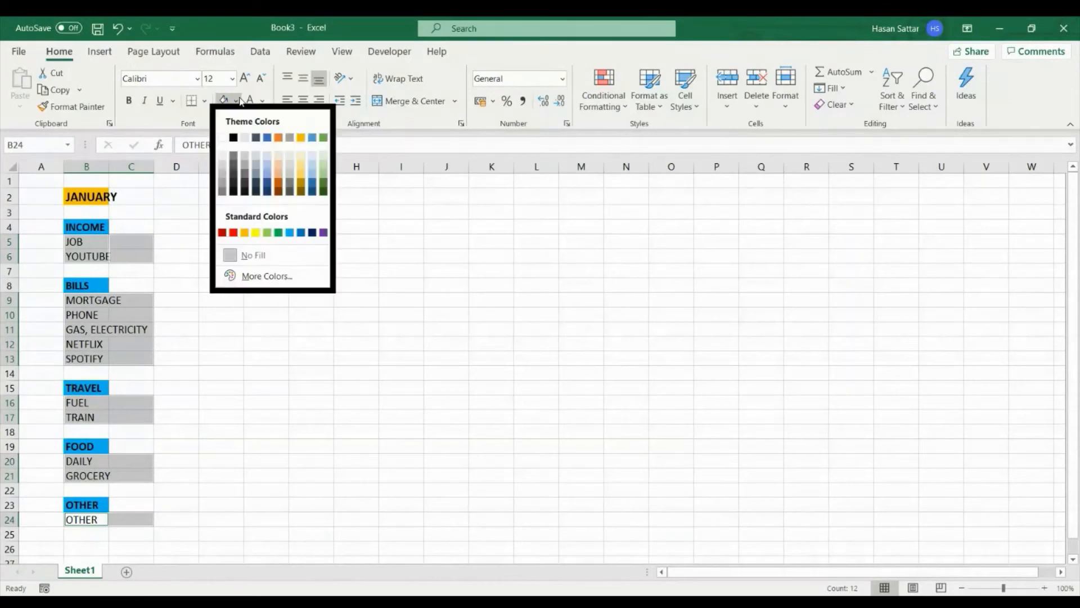
pyautogui.click(255, 232)
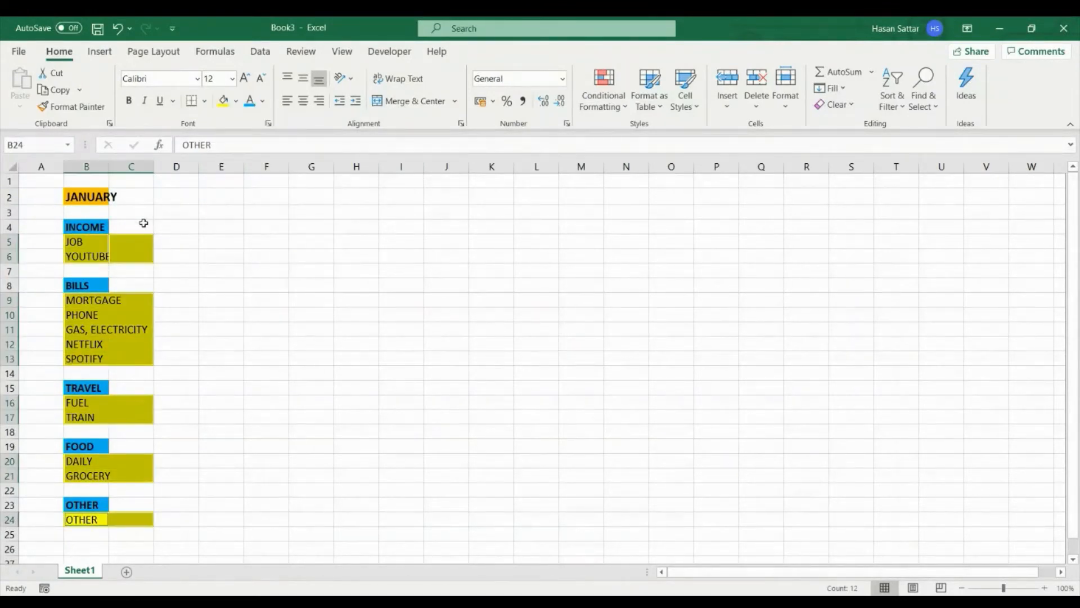
# - Merge and center the JANUARY title and each of the five category headings across columns B and C
pyautogui.moveTo(143, 224); pyautogui.dragTo(99, 225)
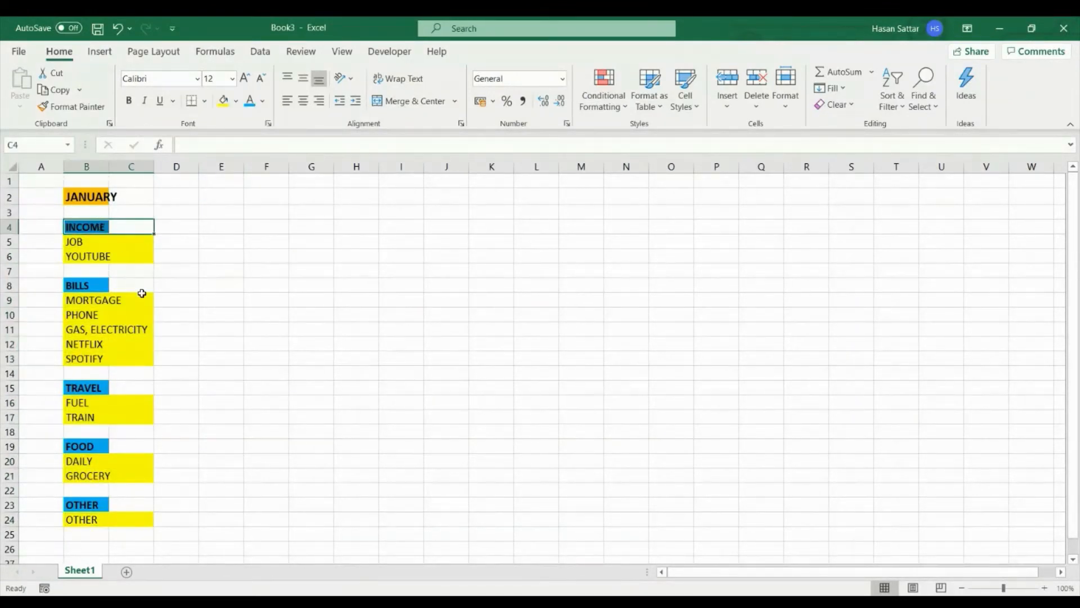
pyautogui.moveTo(142, 286); pyautogui.dragTo(99, 284)
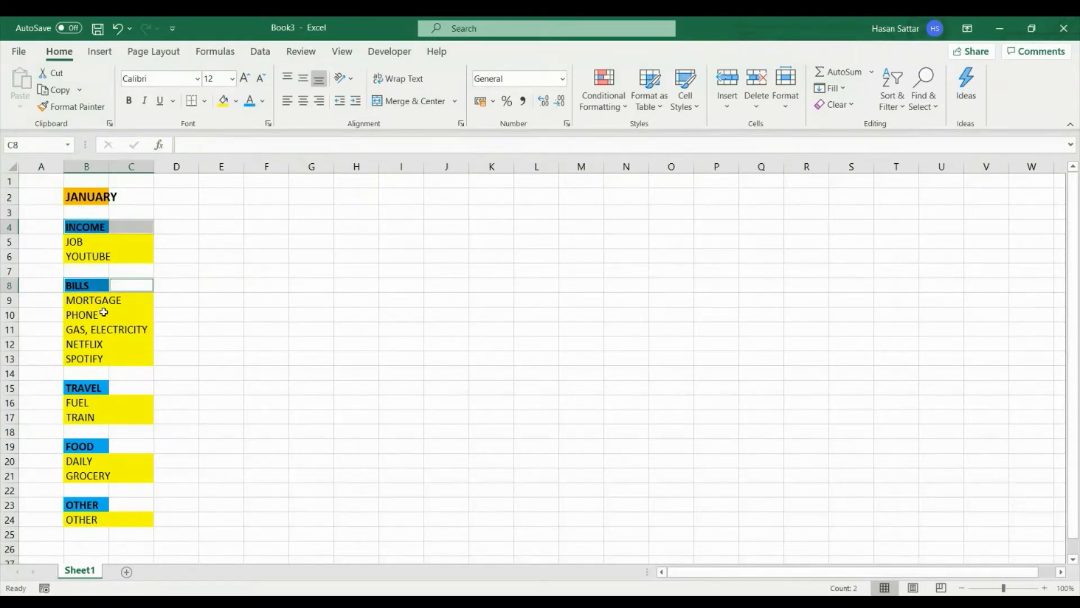
pyautogui.moveTo(128, 388); pyautogui.dragTo(107, 388)
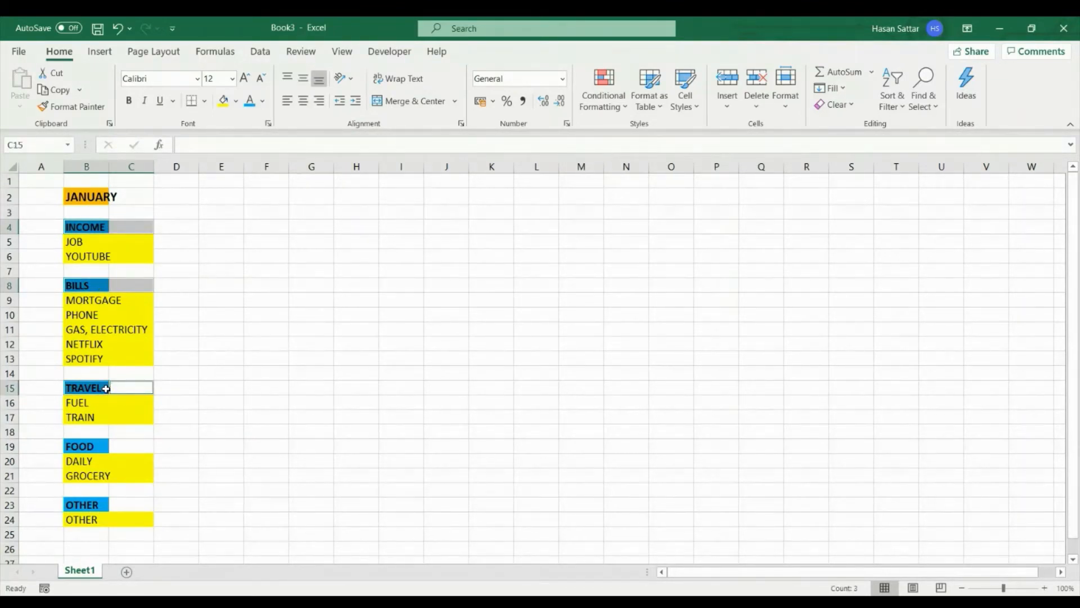
pyautogui.moveTo(136, 448); pyautogui.dragTo(106, 445)
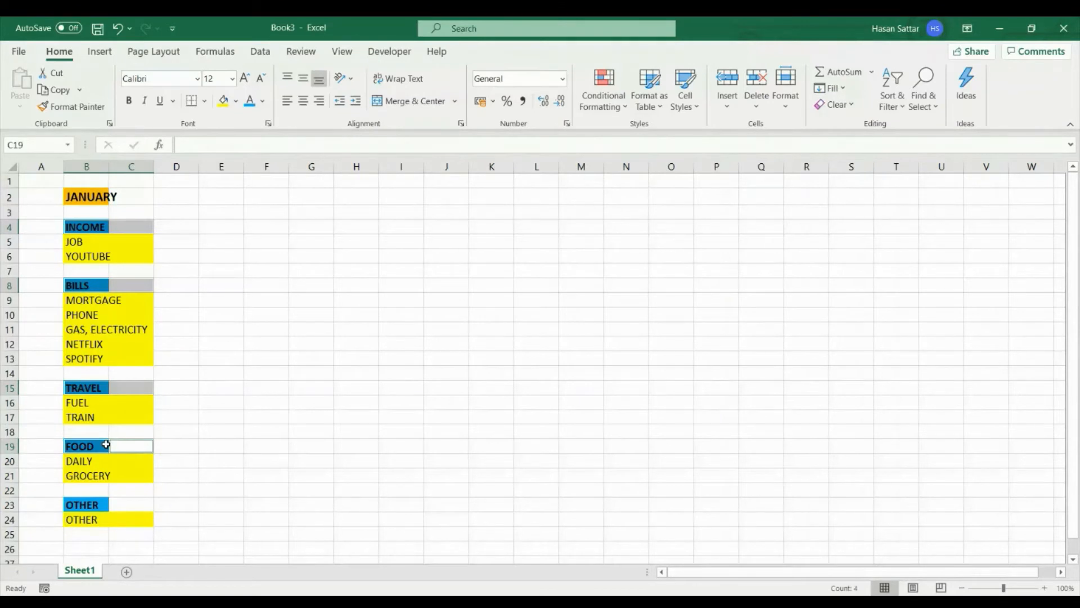
pyautogui.moveTo(133, 500); pyautogui.dragTo(99, 504)
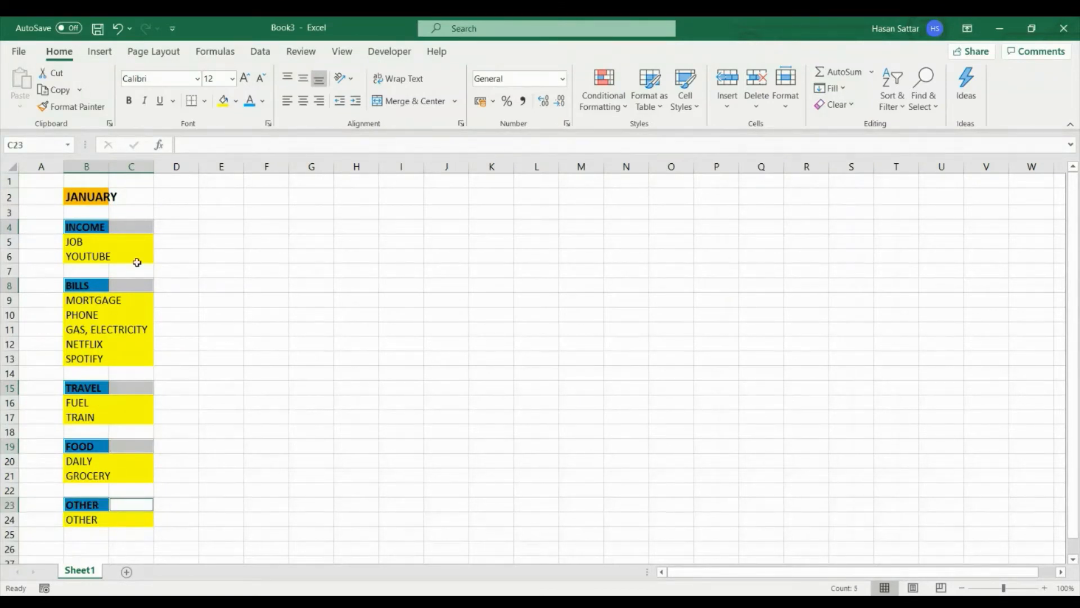
pyautogui.keyDown('ctrl'); pyautogui.click(133, 195); pyautogui.keyUp('ctrl')
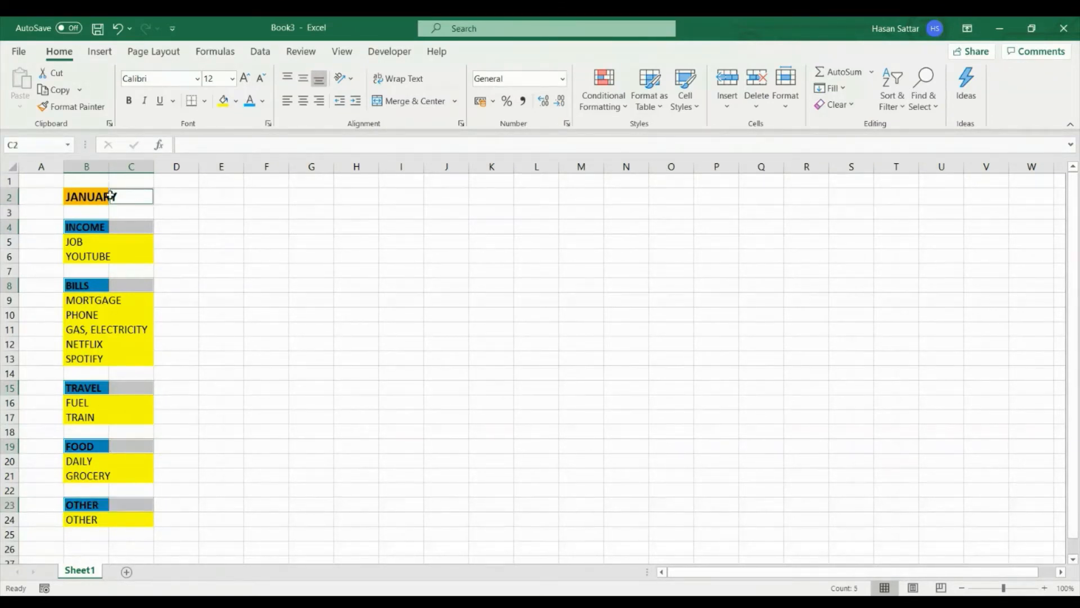
pyautogui.keyDown('ctrl'); pyautogui.click(107, 196); pyautogui.keyUp('ctrl')
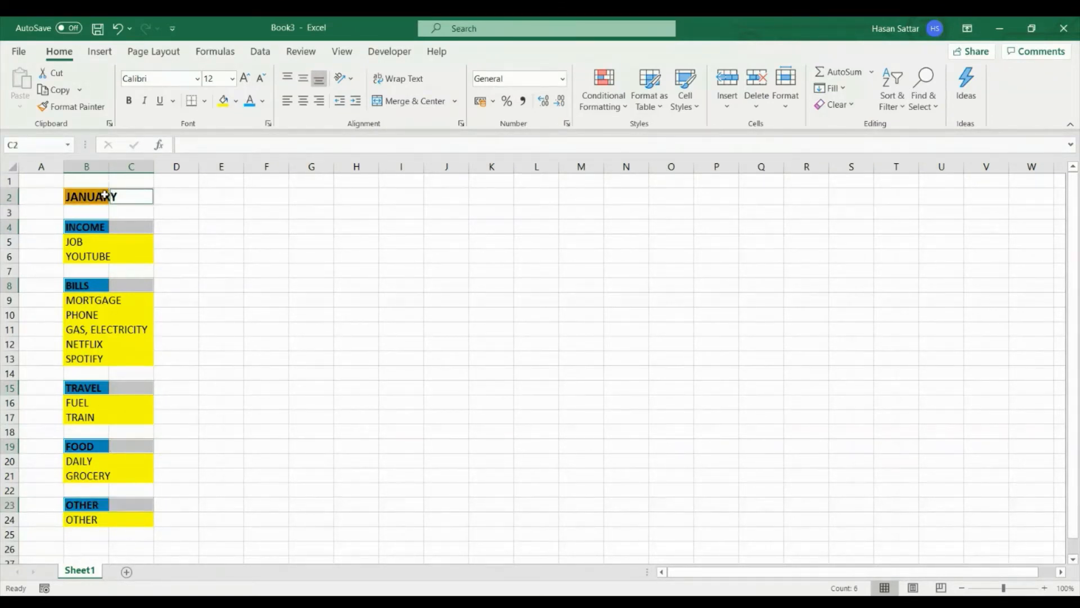
pyautogui.click(239, 106)
pyautogui.click(240, 106)
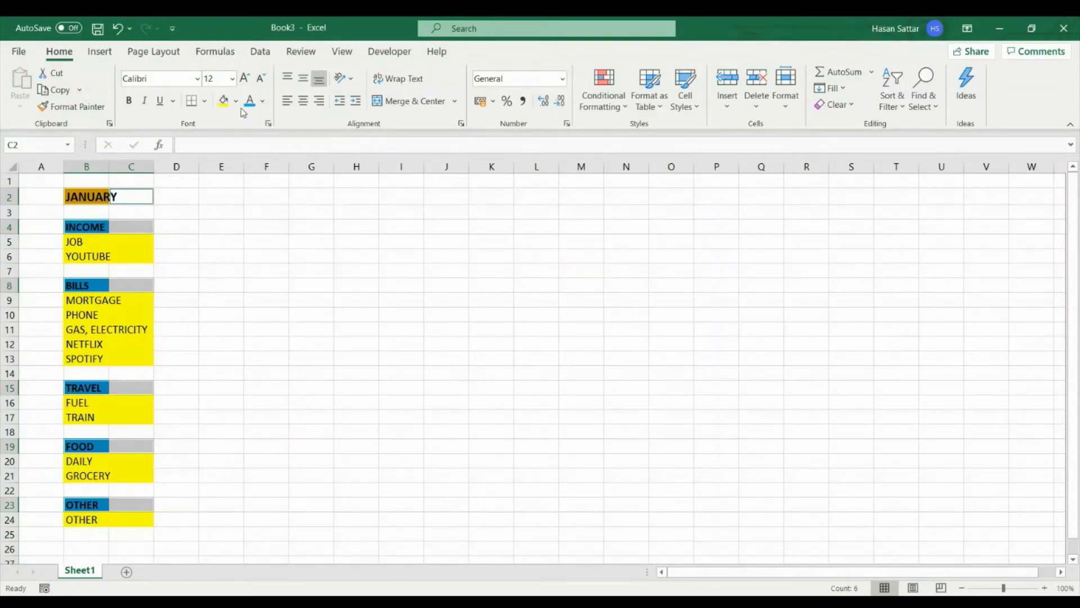
pyautogui.click(398, 102)
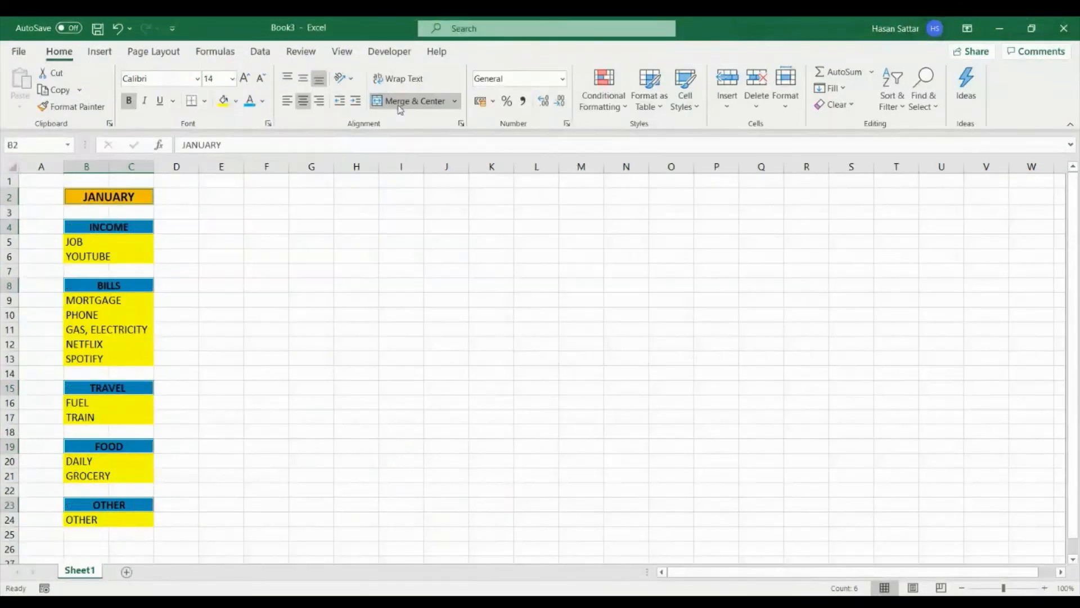
pyautogui.click(262, 311)
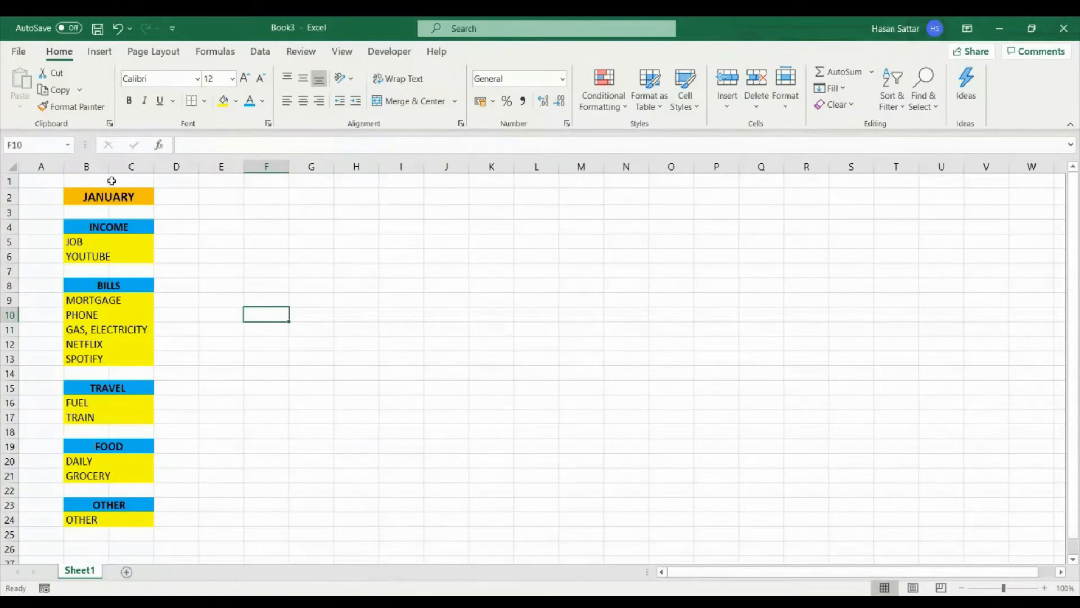
# - Enter the sample text HLKB in cell C11 beside GAS, ELECTRICITY, and undo the entry
pyautogui.click(146, 332)
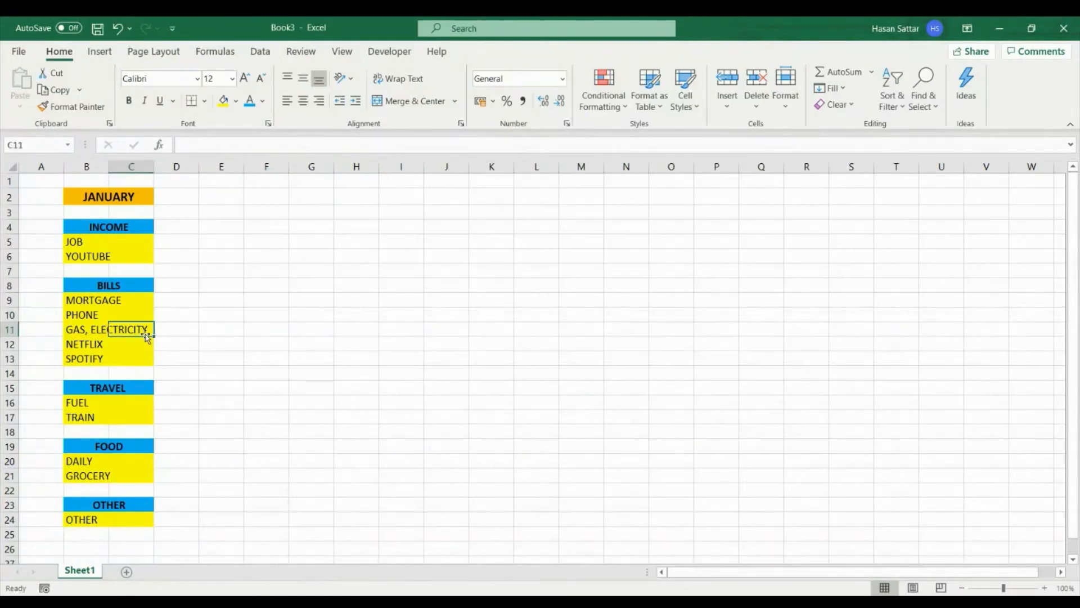
pyautogui.write('HLKB')
pyautogui.press('Return')
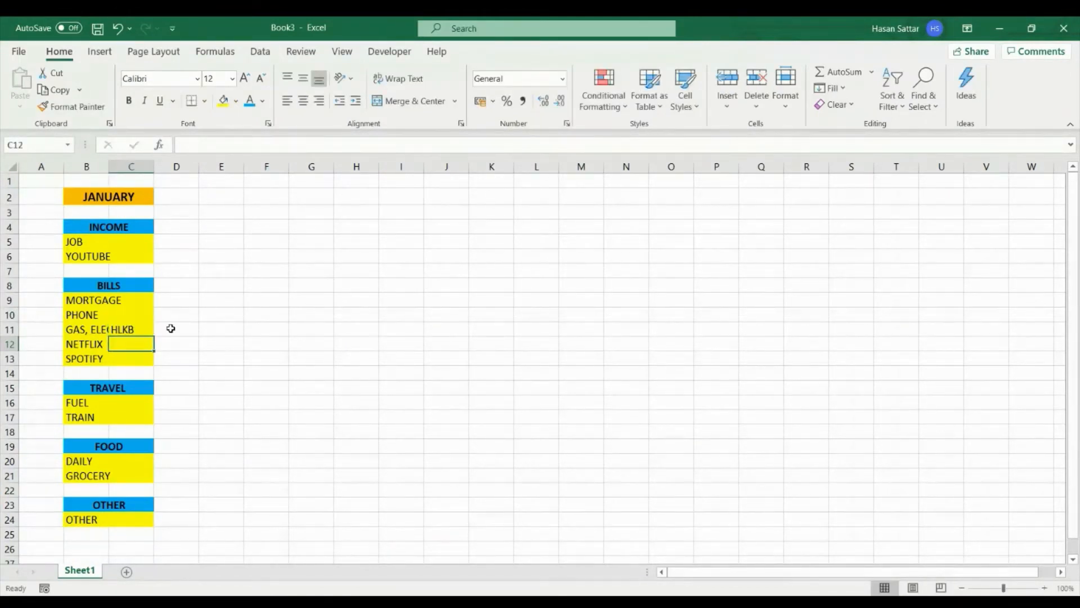
pyautogui.hotkey('ctrl', 'z')
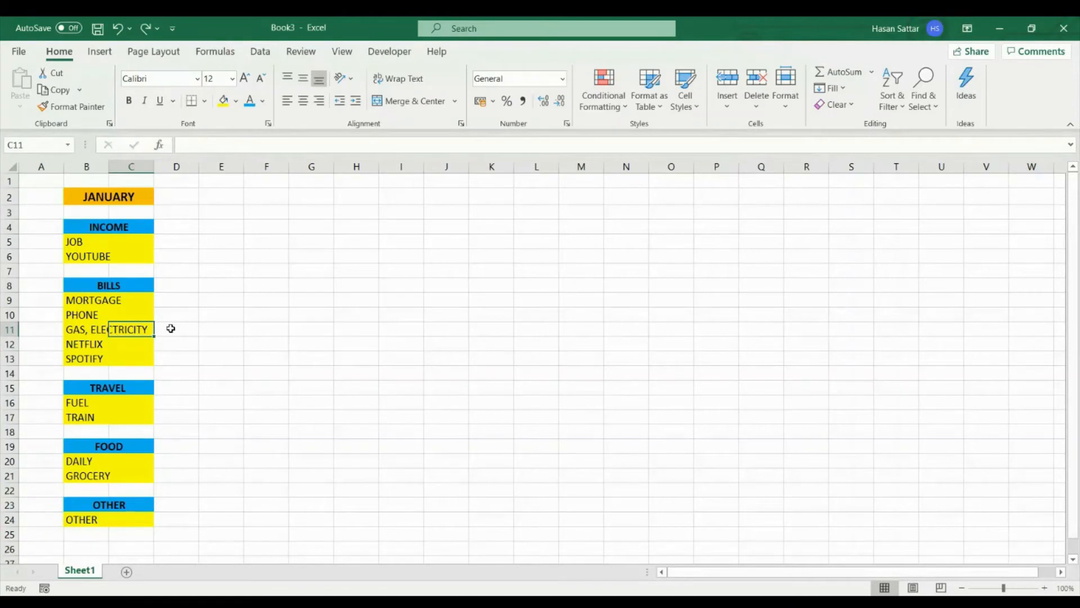
# - AutoFit column B to its longest item name and select cell C5 beside JOB
pyautogui.doubleClick(109, 165)
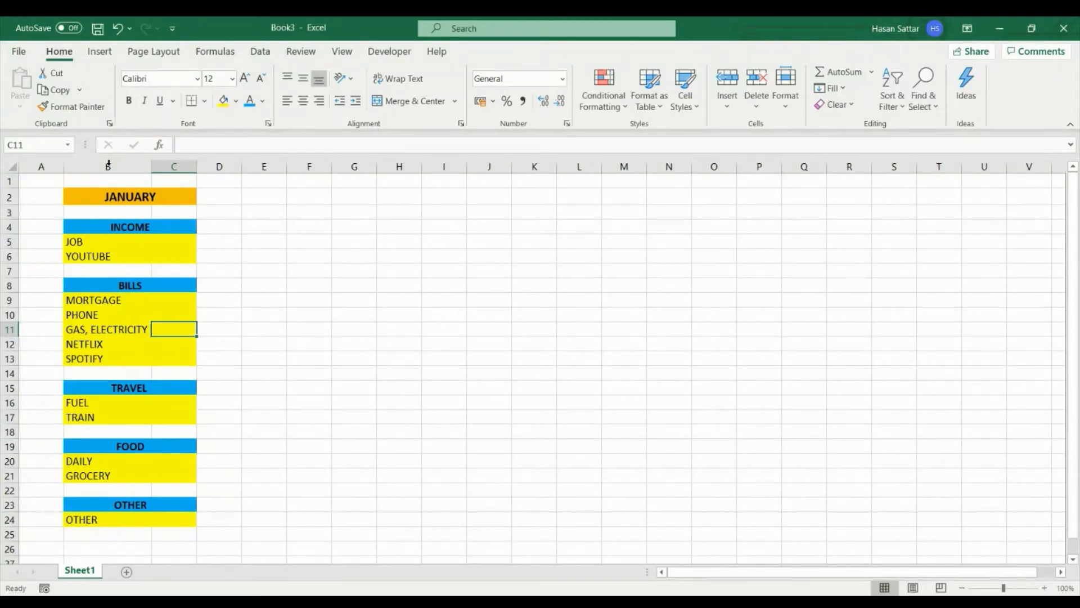
pyautogui.click(309, 343)
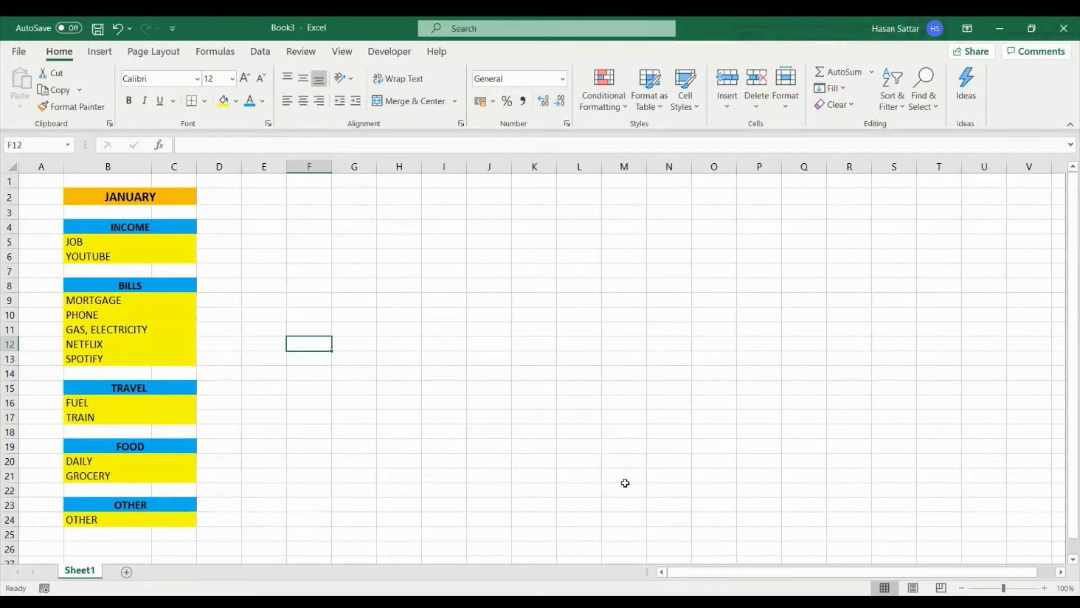
pyautogui.click(185, 242)
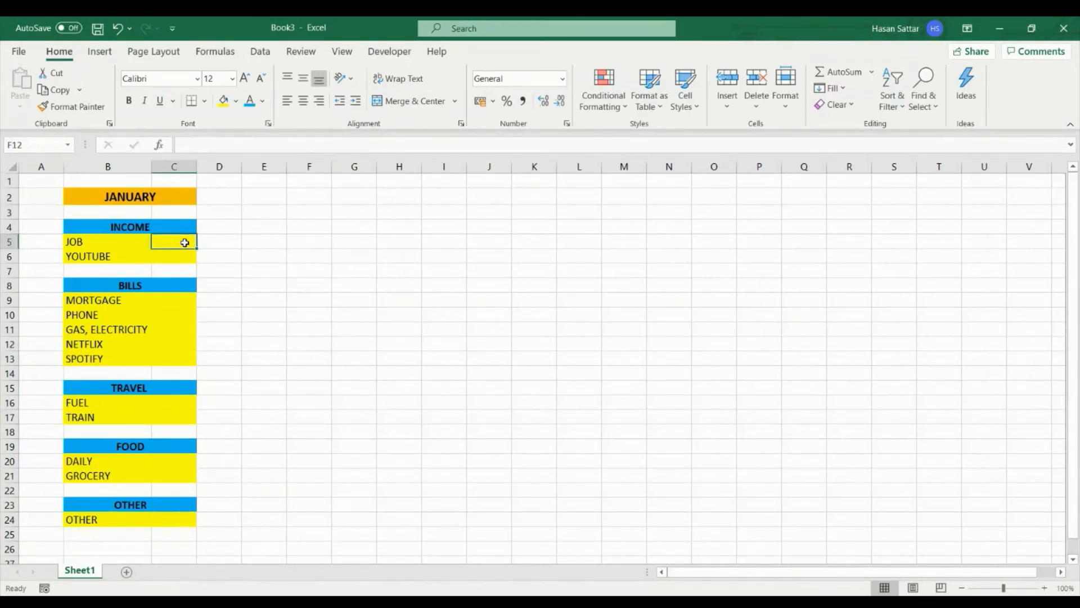
# - Enter the income amounts in column C: 1500 for JOB and 200 for YOUTUBE
pyautogui.write('1500')
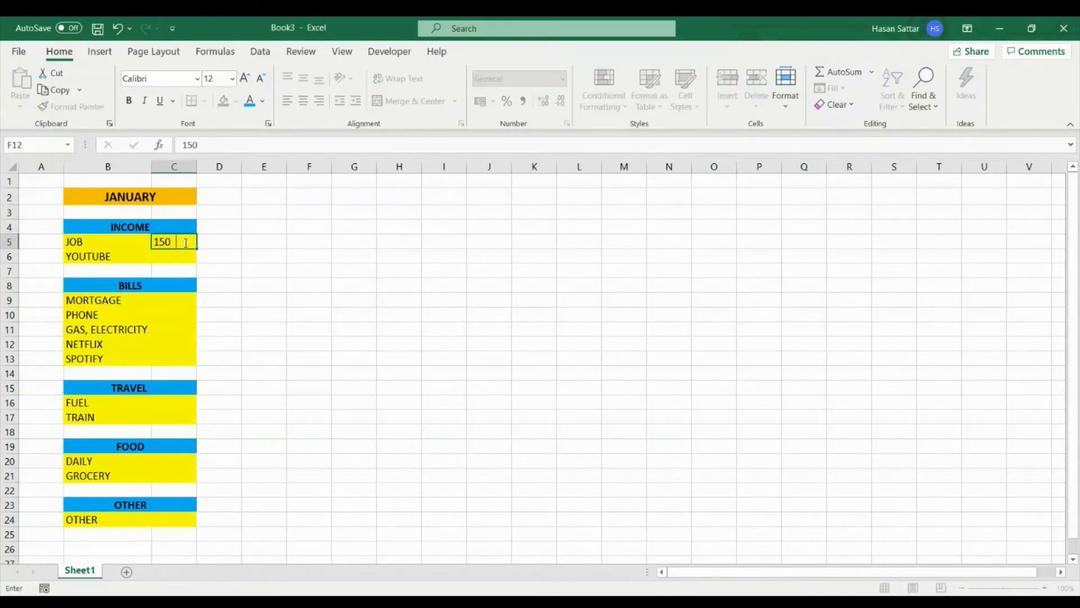
pyautogui.press('Return')
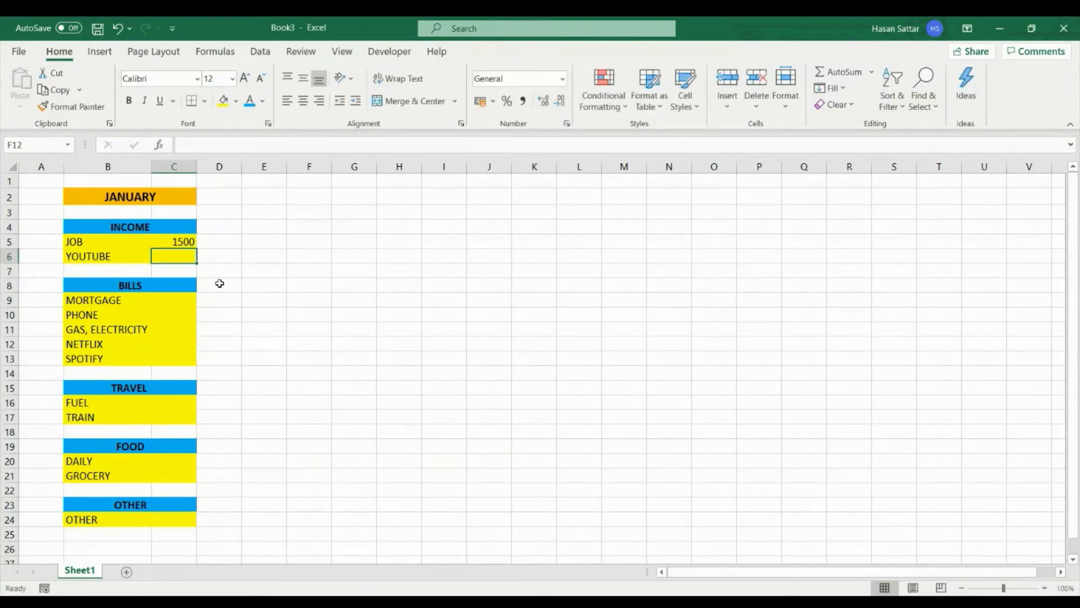
pyautogui.write('200')
pyautogui.press('Return')
pyautogui.press('Return')
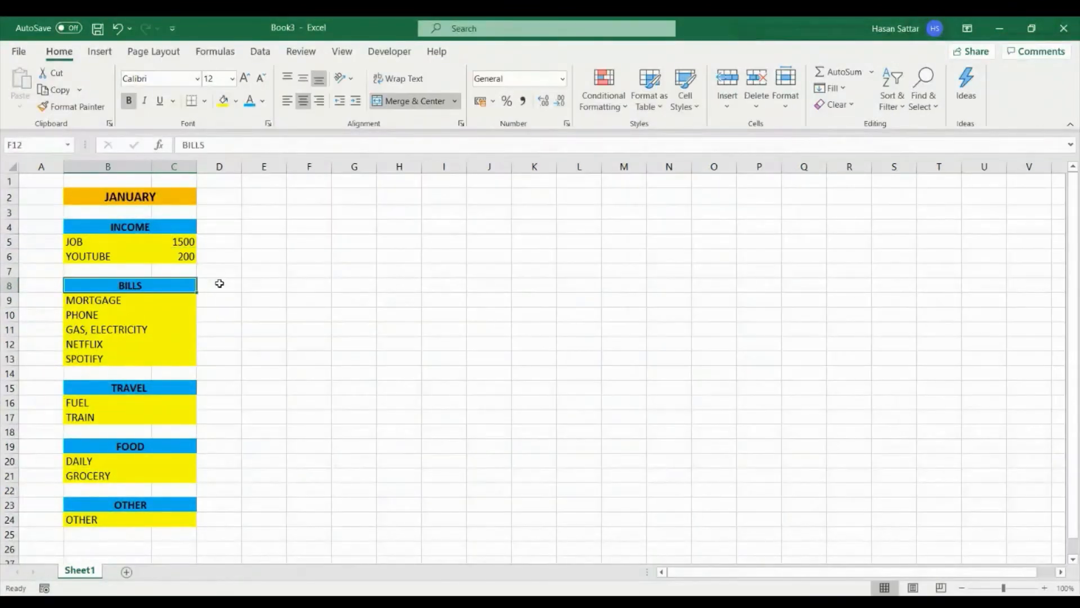
# - Enter the bill amounts: MORTGAGE 800, PHONE 50, GAS, ELECTRICITY 50, NETFLIX 12 and SPOTIFY 10
pyautogui.press('Return')
pyautogui.write('800')
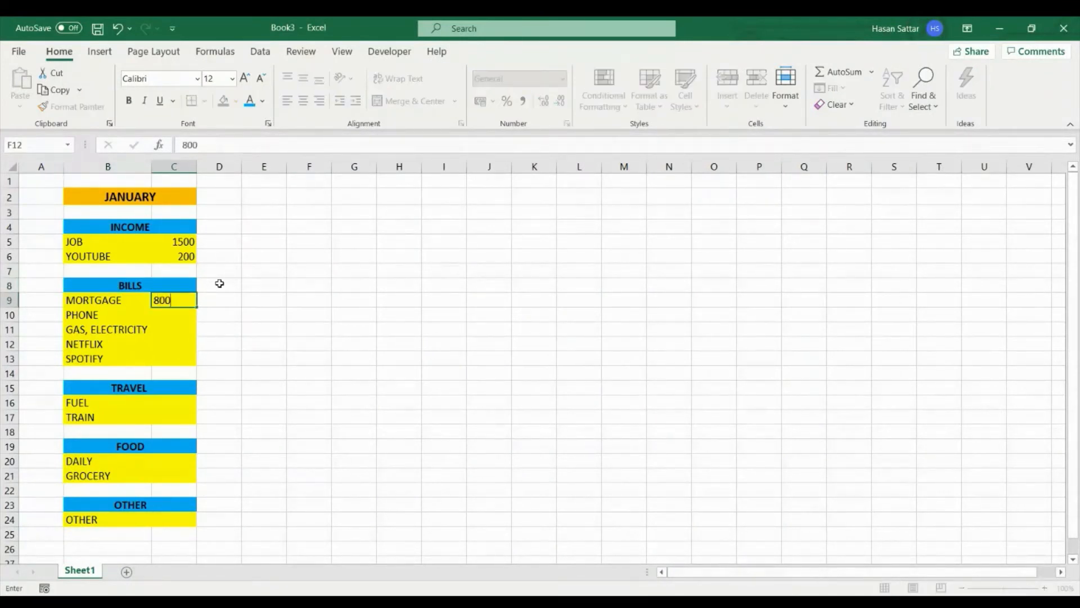
pyautogui.press('Return')
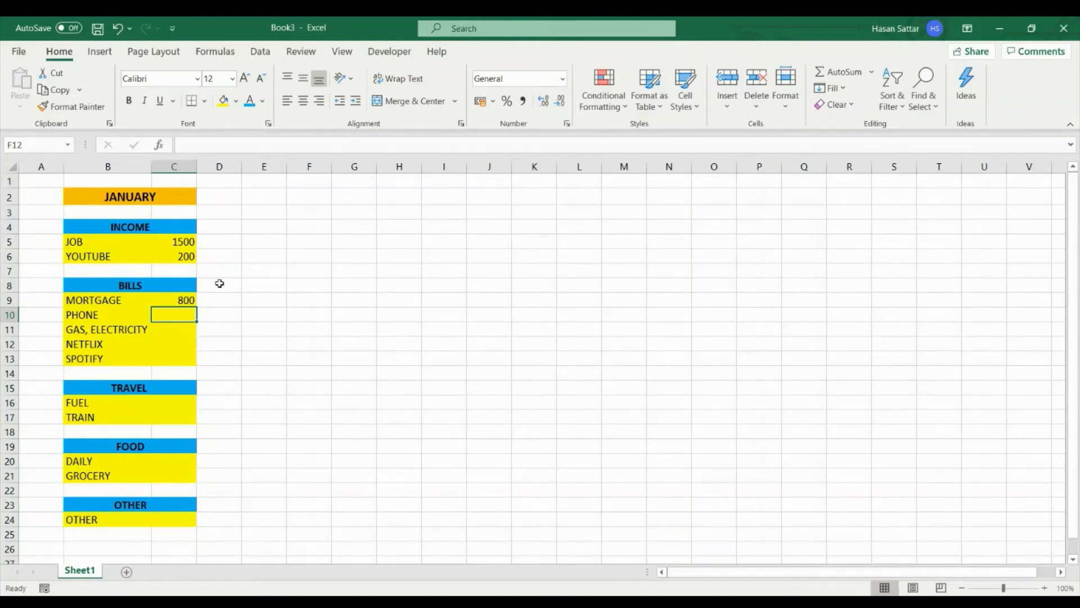
pyautogui.write('50')
pyautogui.press('Return')
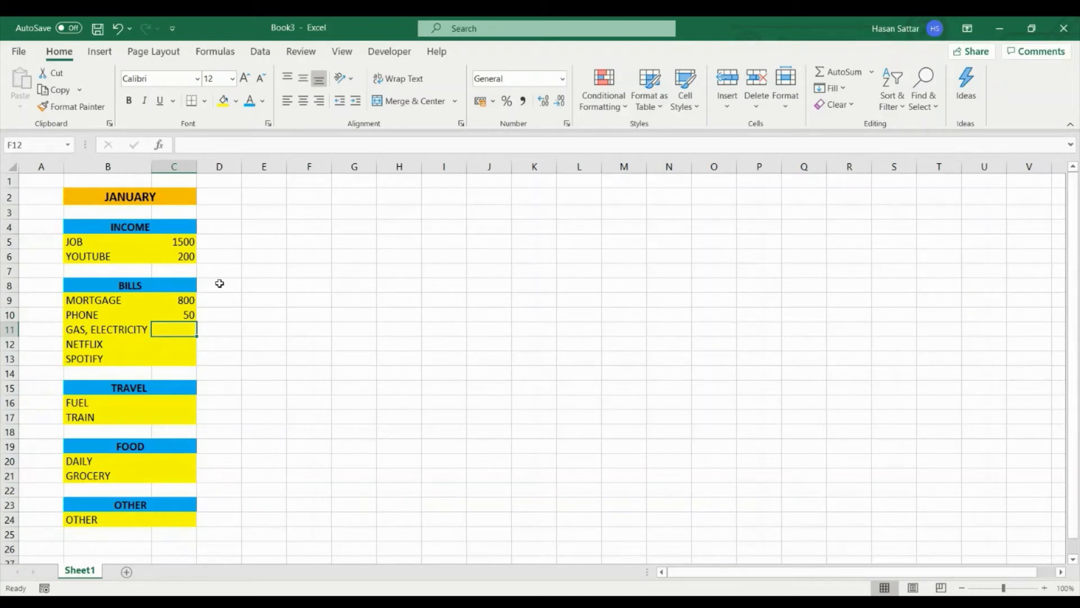
pyautogui.write('50')
pyautogui.press('Return')
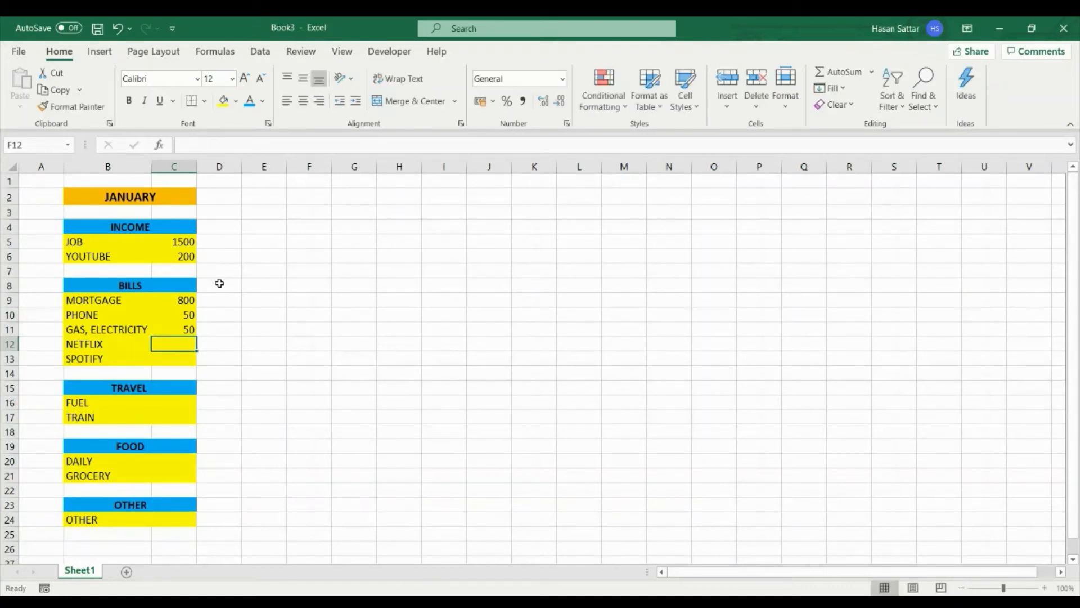
pyautogui.write('12')
pyautogui.press('Return')
pyautogui.write('10')
pyautogui.press('Return')
pyautogui.press('Return')
pyautogui.press('Return')
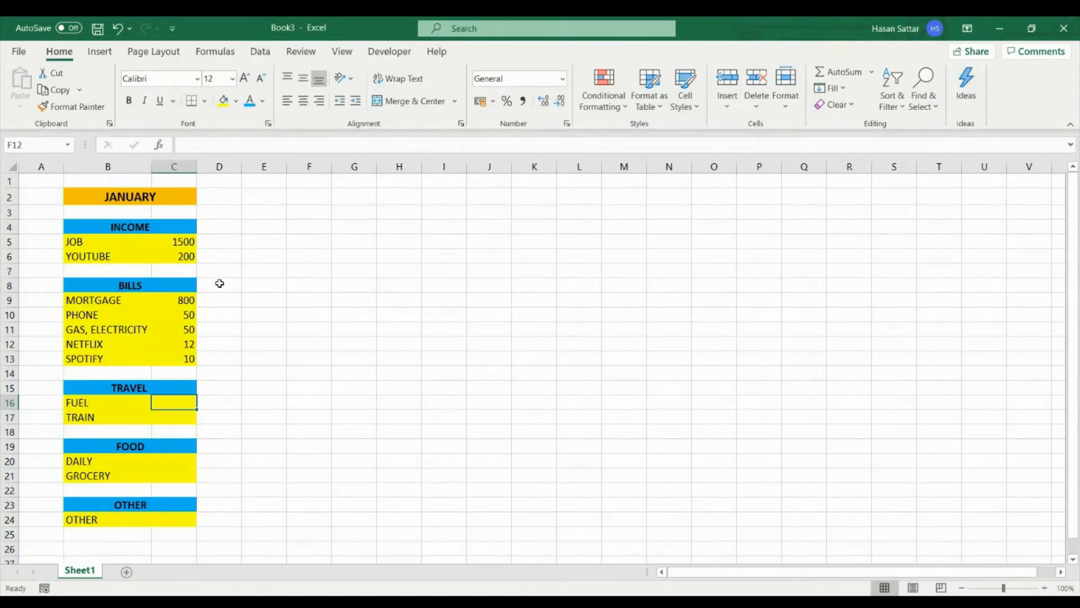
# - Enter the travel amounts in column C: 300 for FUEL and 40 for TRAIN
pyautogui.write('300')
pyautogui.press('Return')
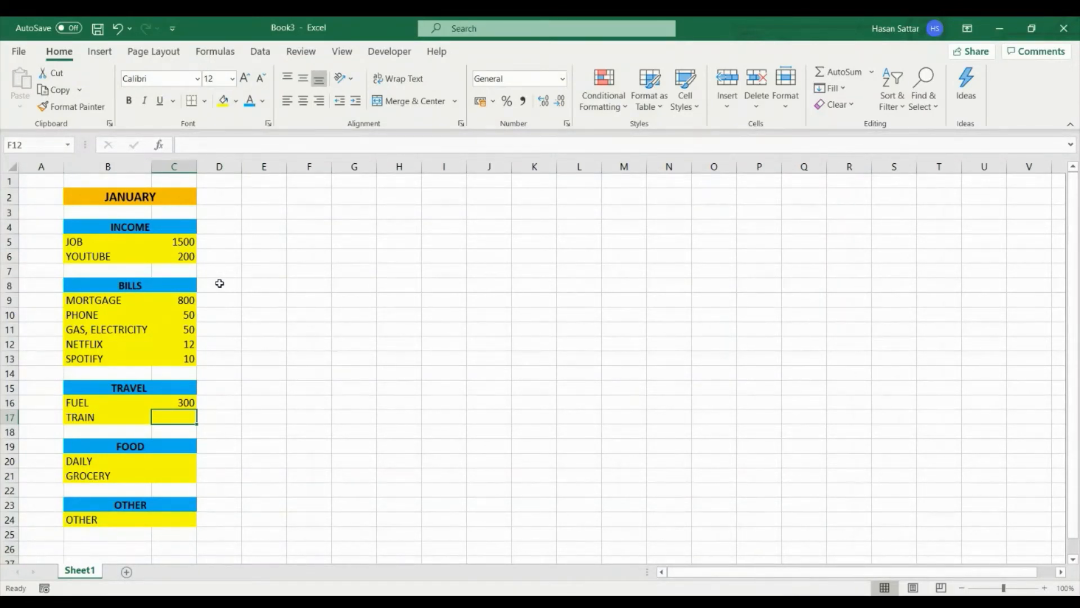
pyautogui.write('1')
pyautogui.write('0')
pyautogui.press('Return')
pyautogui.press('Return')
pyautogui.press('Return')
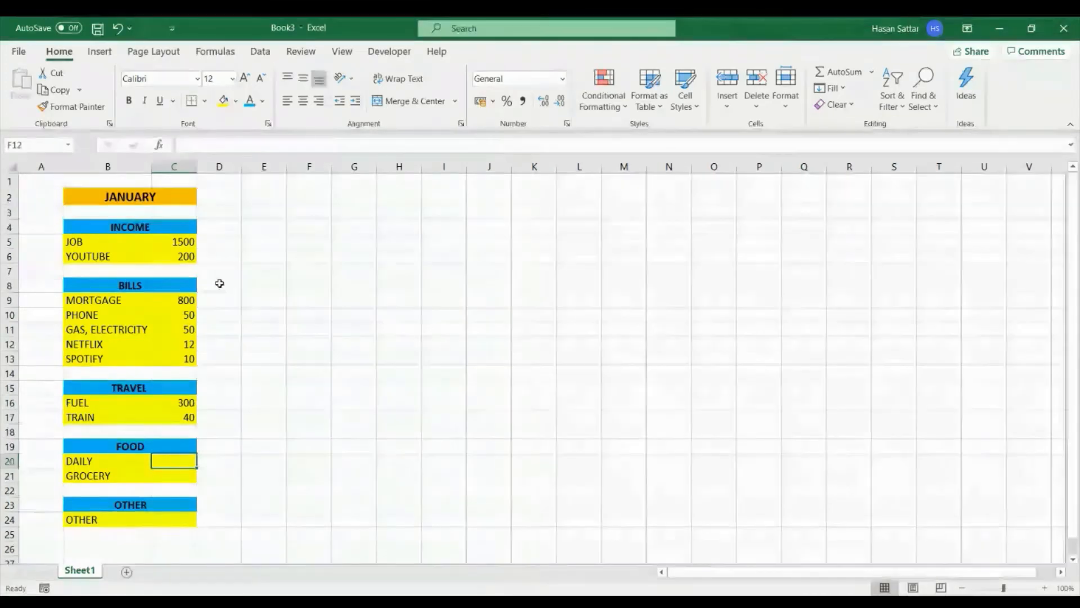
# - Enter the food amounts in column C: 88 for DAILY and 300 for GROCERY
pyautogui.write('88')
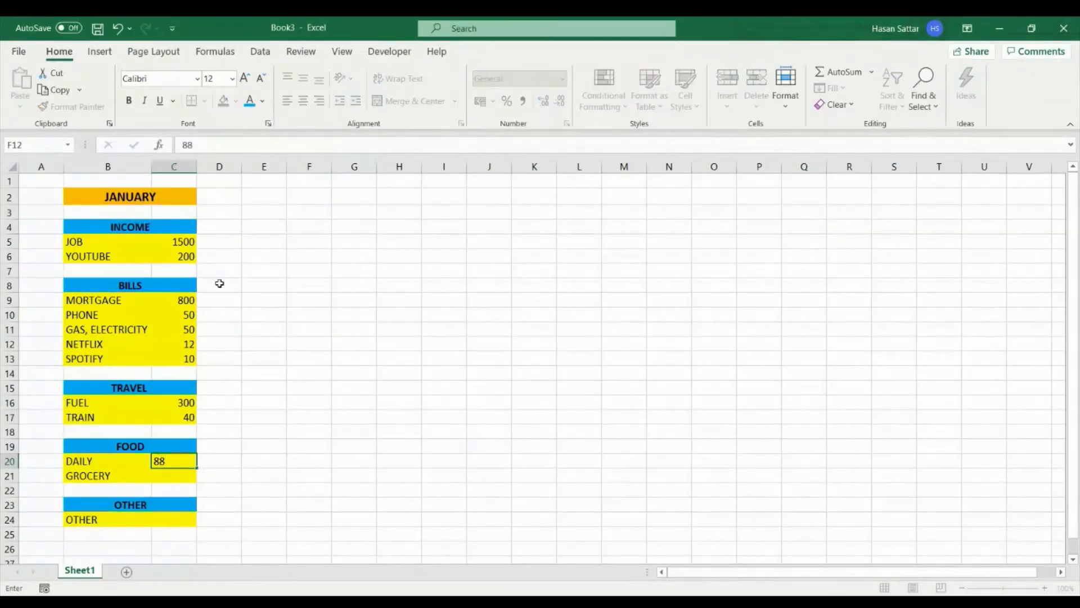
pyautogui.press('Return')
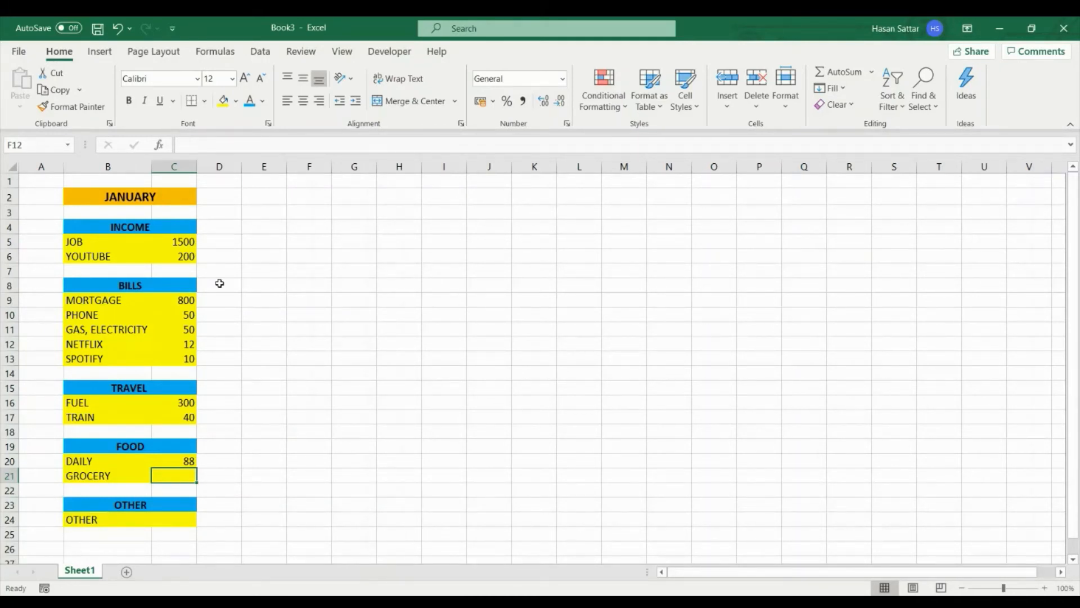
pyautogui.write('300')
pyautogui.press('Return')
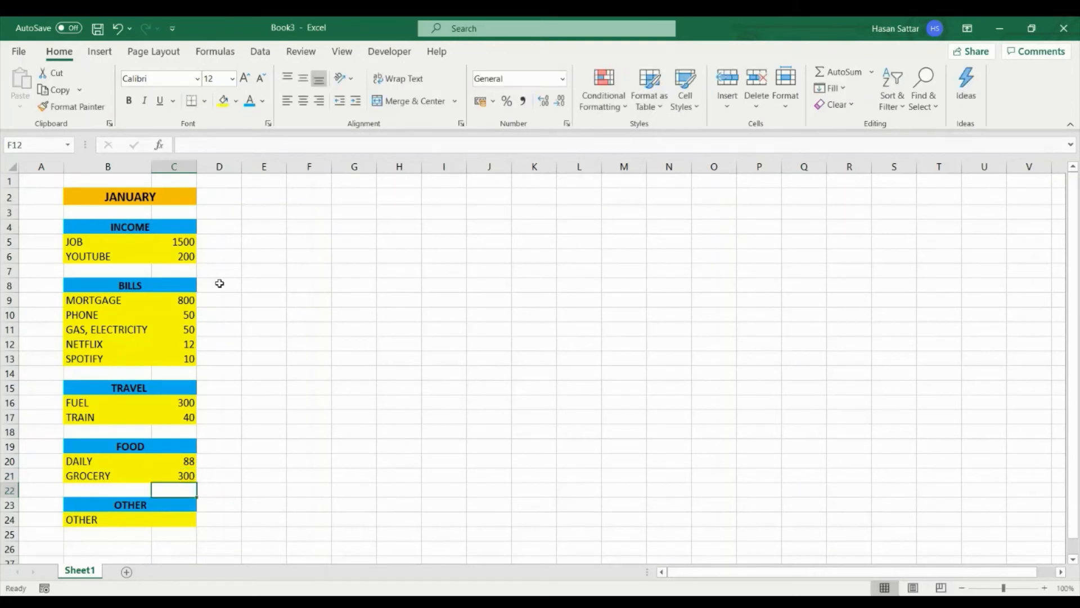
# - Enter 90 as the amount for the OTHER item in column C
pyautogui.press('Down')
pyautogui.press('Down')
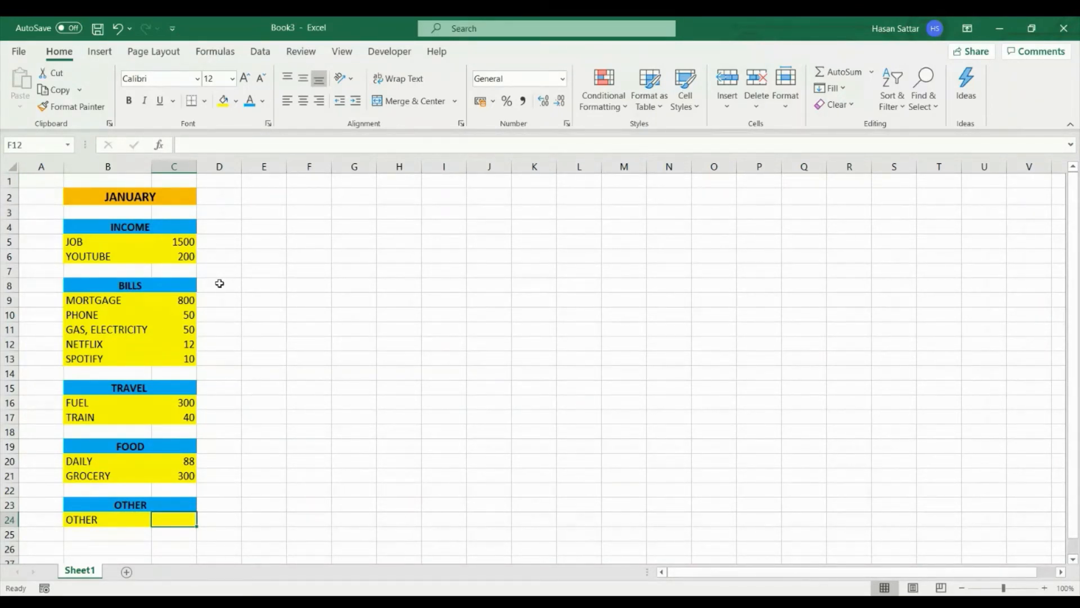
pyautogui.write('90')
pyautogui.press('Return')
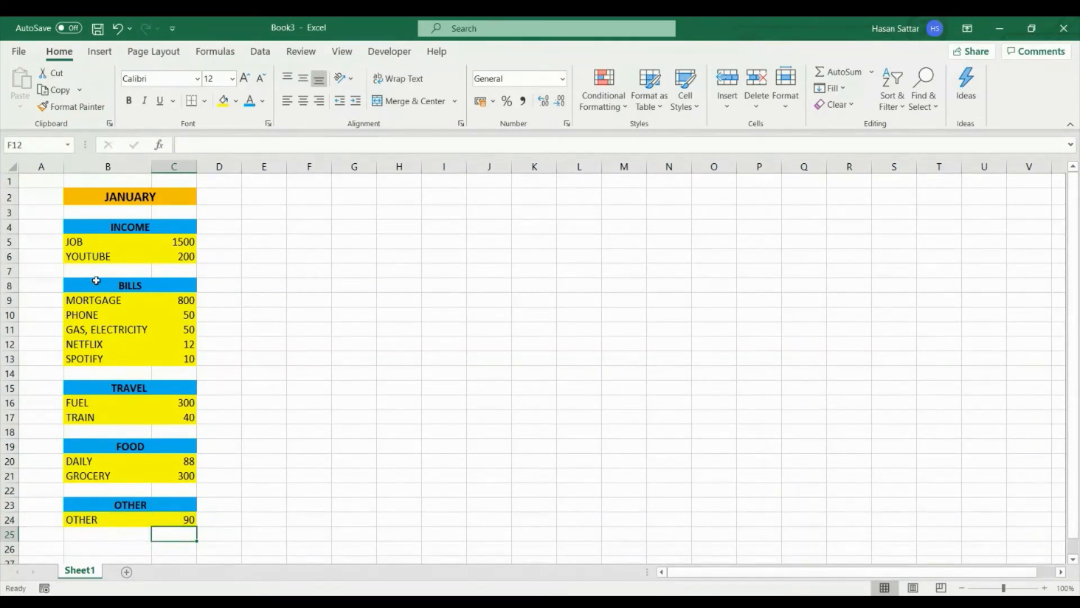
# - Insert a new row directly below YOUTUBE and label it INCOME TOTAL in column B
pyautogui.rightClick(8, 271)
pyautogui.click(47, 389)
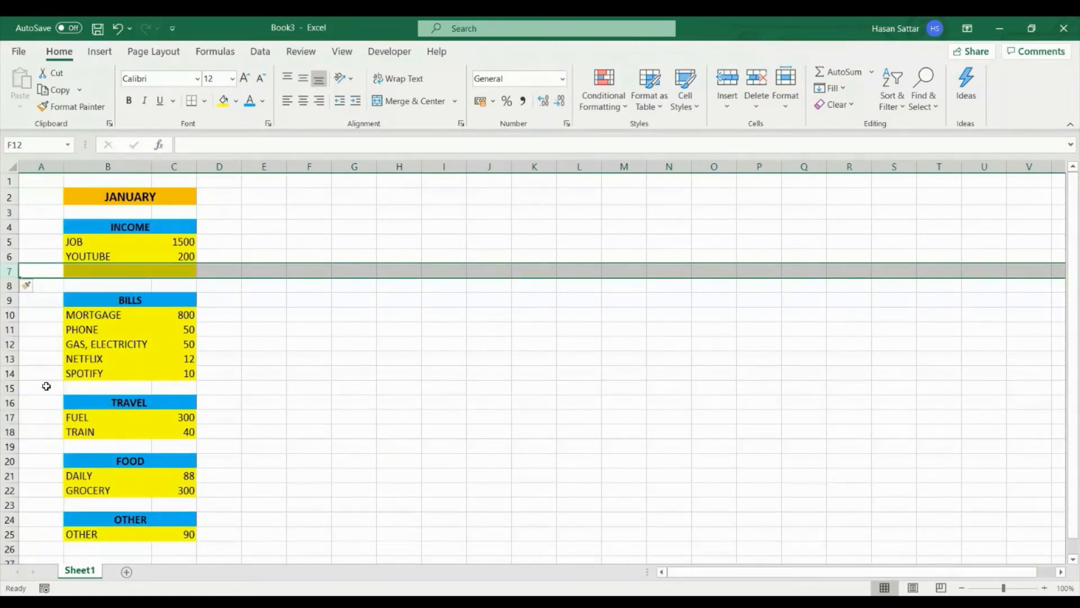
pyautogui.click(110, 273)
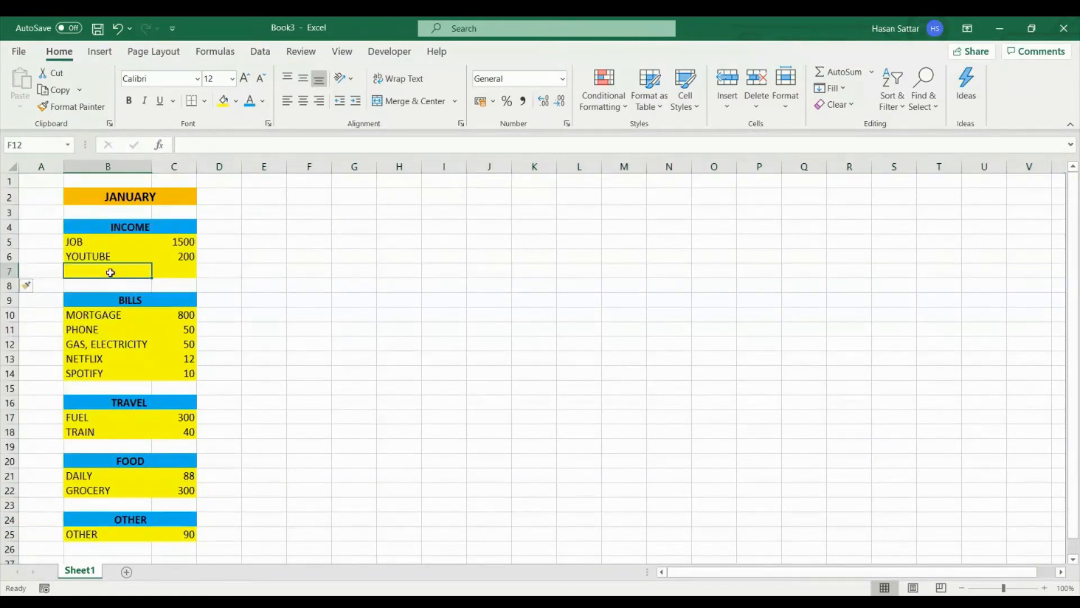
pyautogui.write('INCOME ')
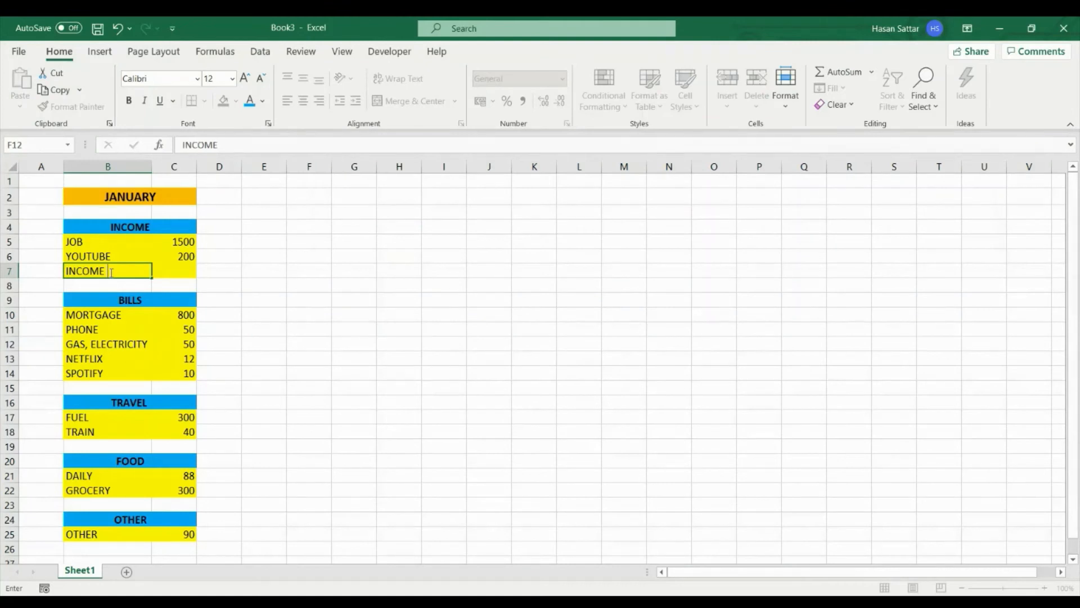
pyautogui.write('TOTAL')
pyautogui.press('Return')
# - Fill cells B7:C7 of the INCOME TOTAL row with the same blue as the category headings
pyautogui.moveTo(113, 270); pyautogui.dragTo(164, 270)
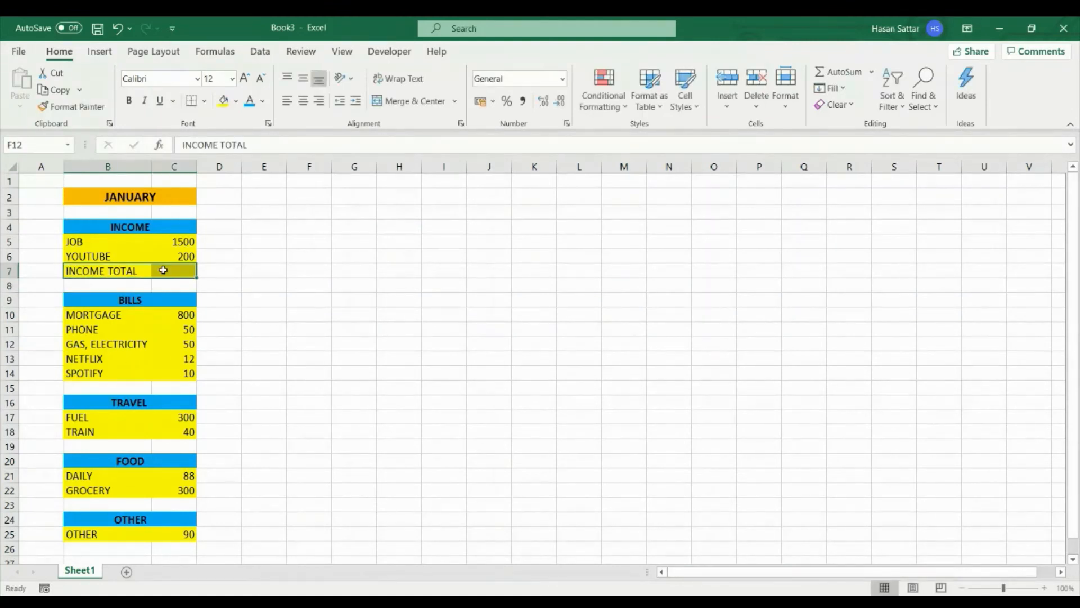
pyautogui.click(237, 101)
pyautogui.click(289, 232)
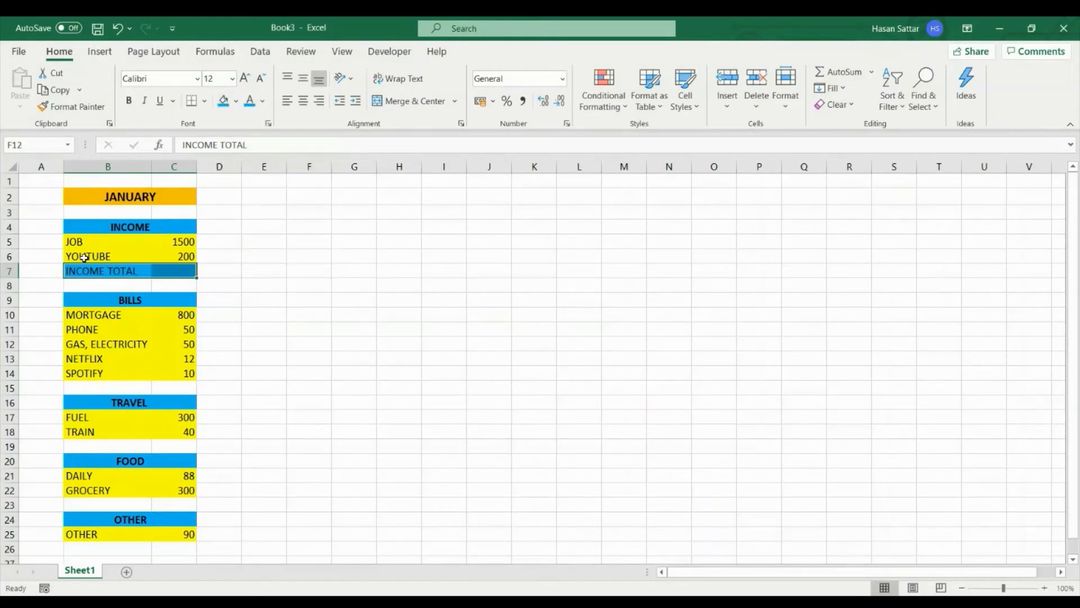
# - Copy the whole INCOME TOTAL row and paste it into row 15 below SPOTIFY
pyautogui.click(10, 271)
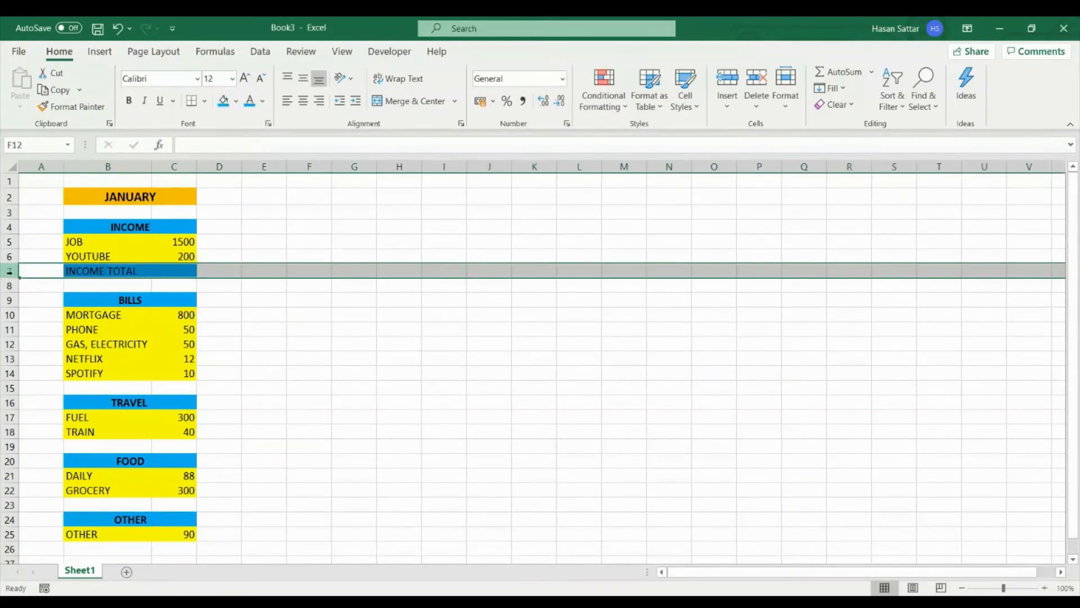
pyautogui.hotkey('ctrl', 'c')
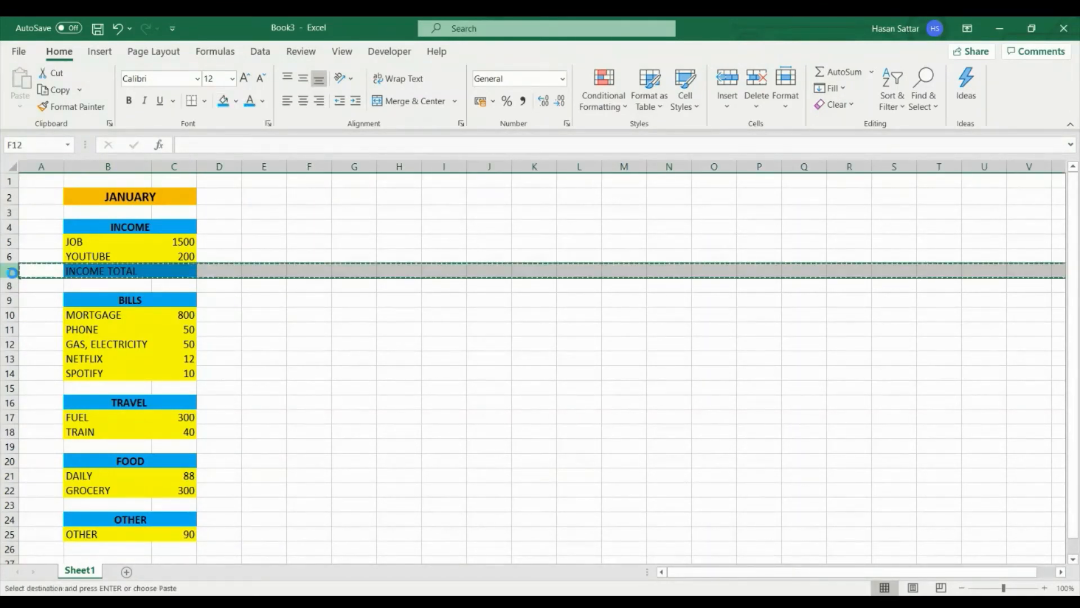
pyautogui.click(8, 388)
pyautogui.hotkey('ctrl', 'v')
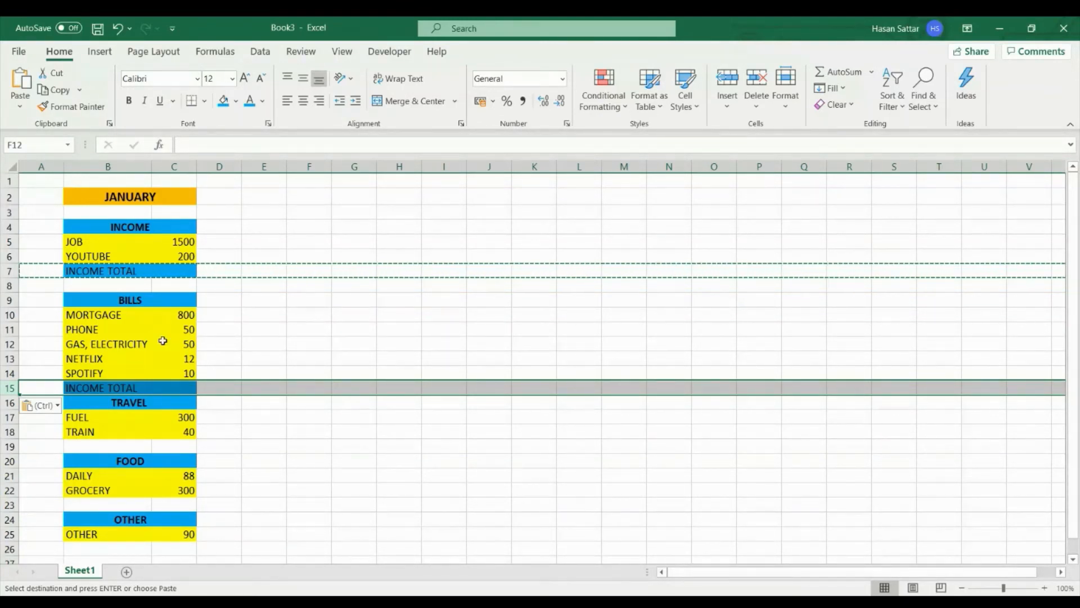
# - Copy blank row 8 and insert it above the TRAVEL heading as a spacer row
pyautogui.rightClick(8, 286)
pyautogui.click(34, 320)
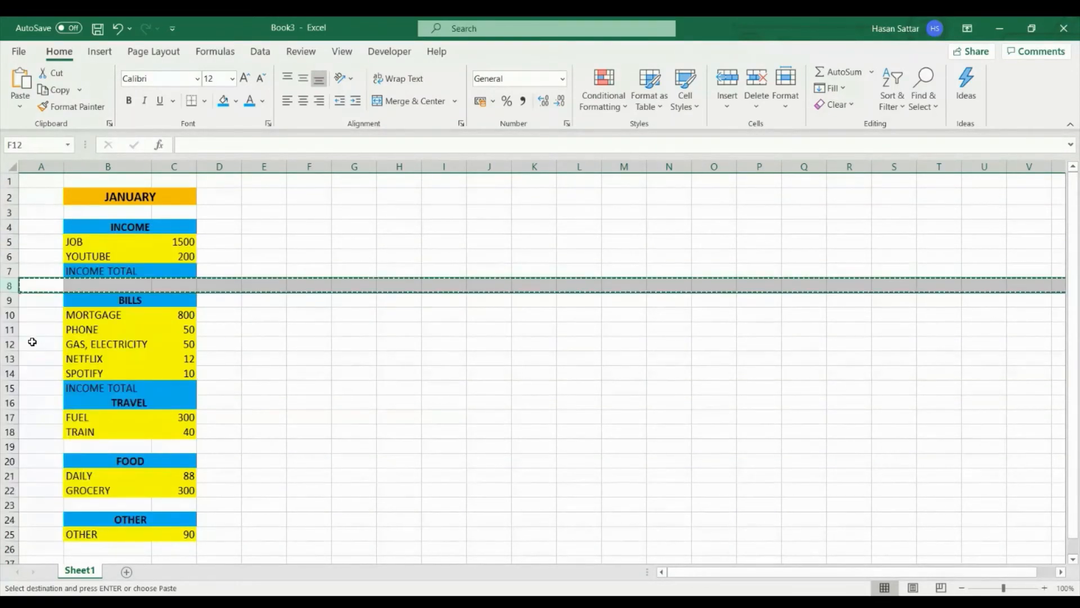
pyautogui.rightClick(10, 403)
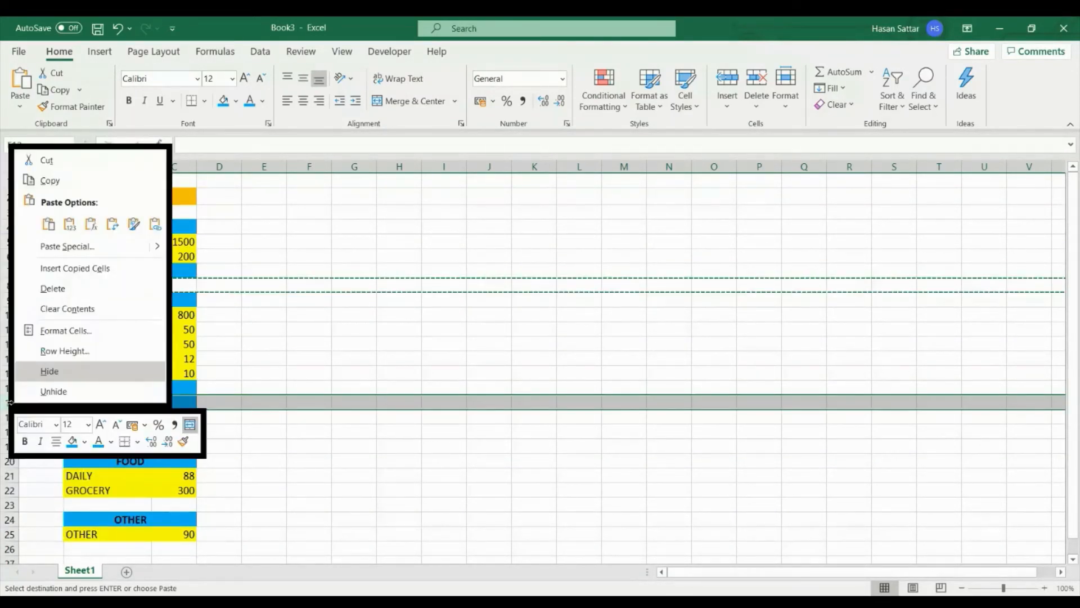
pyautogui.click(67, 269)
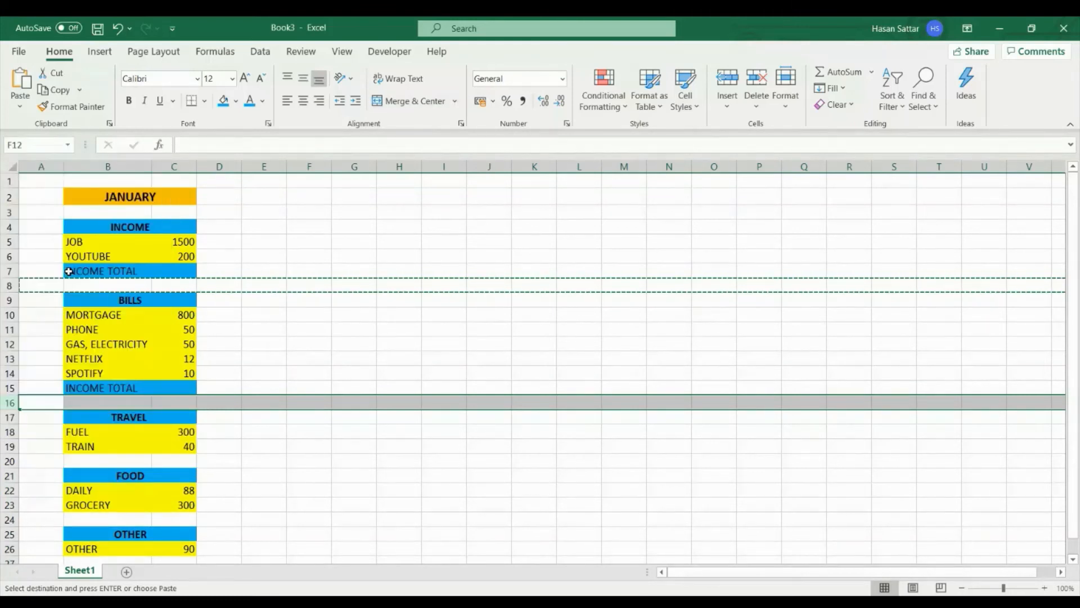
pyautogui.click(313, 388)
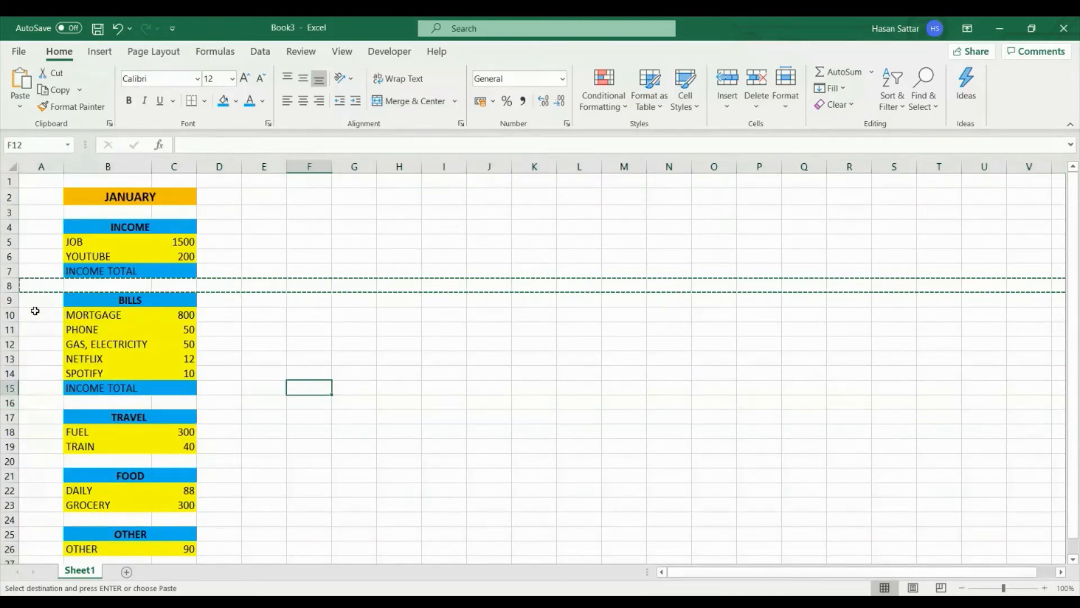
pyautogui.rightClick(9, 300)
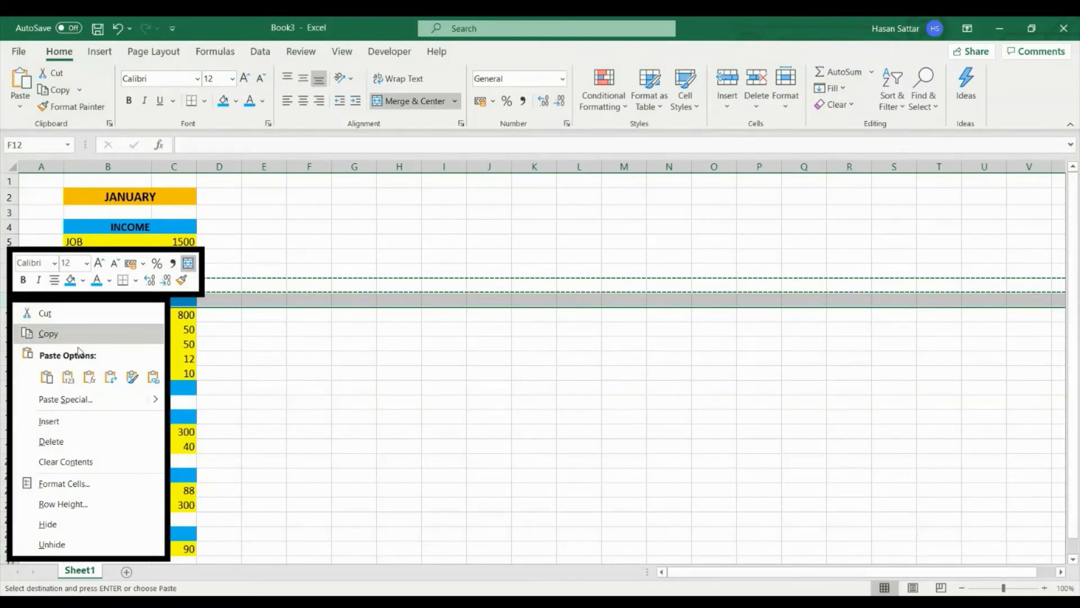
pyautogui.press('Escape')
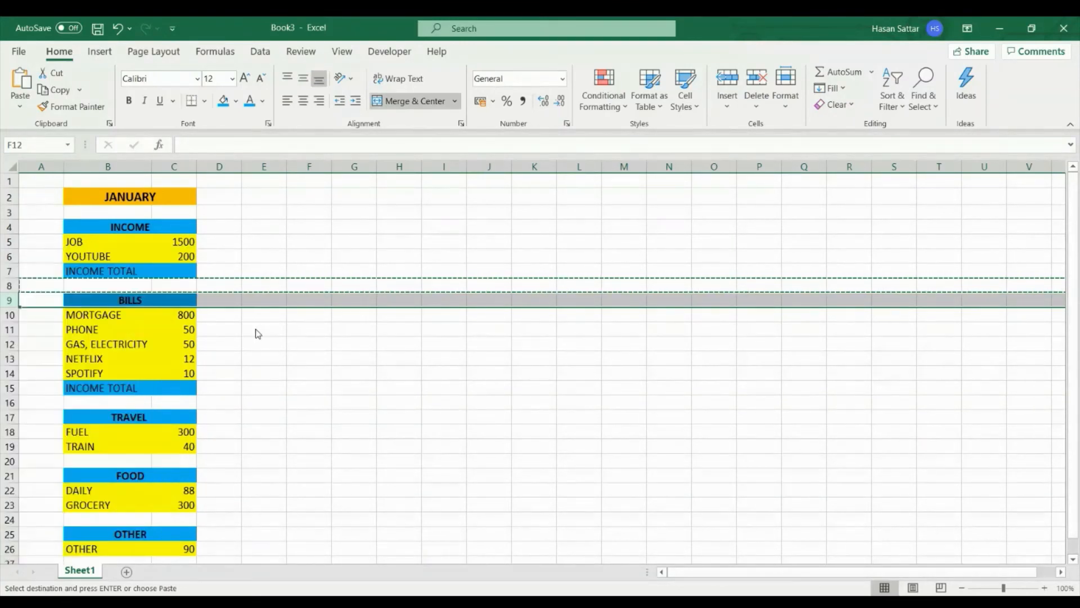
pyautogui.press('Escape')
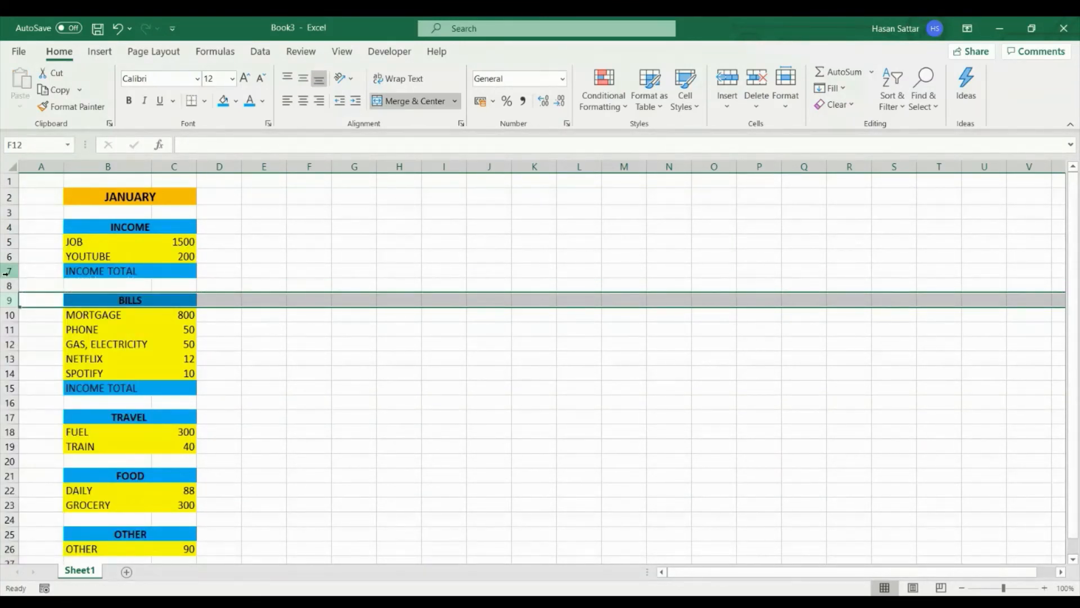
# - Copy the INCOME TOTAL row 7 and insert the copied row at row 20, below TRAIN
pyautogui.rightClick(7, 270)
pyautogui.click(12, 277)
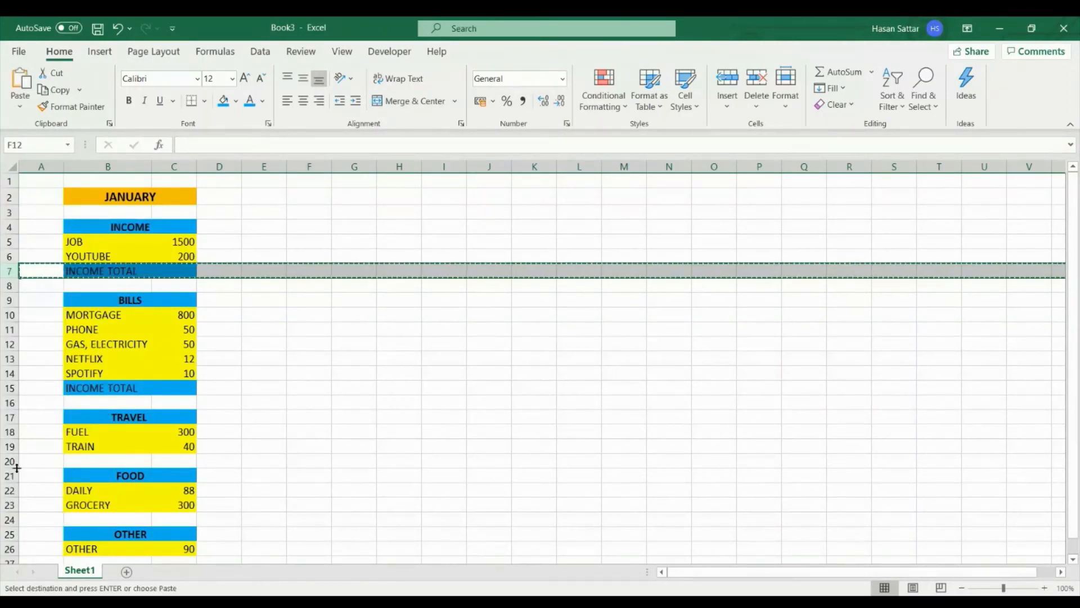
pyautogui.rightClick(13, 463)
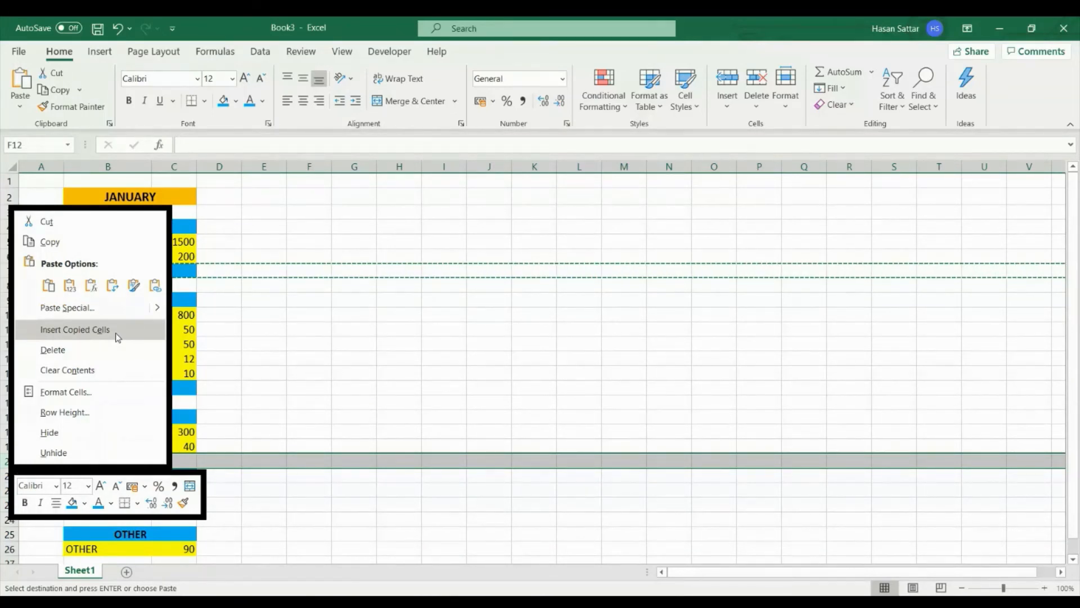
pyautogui.press('Escape')
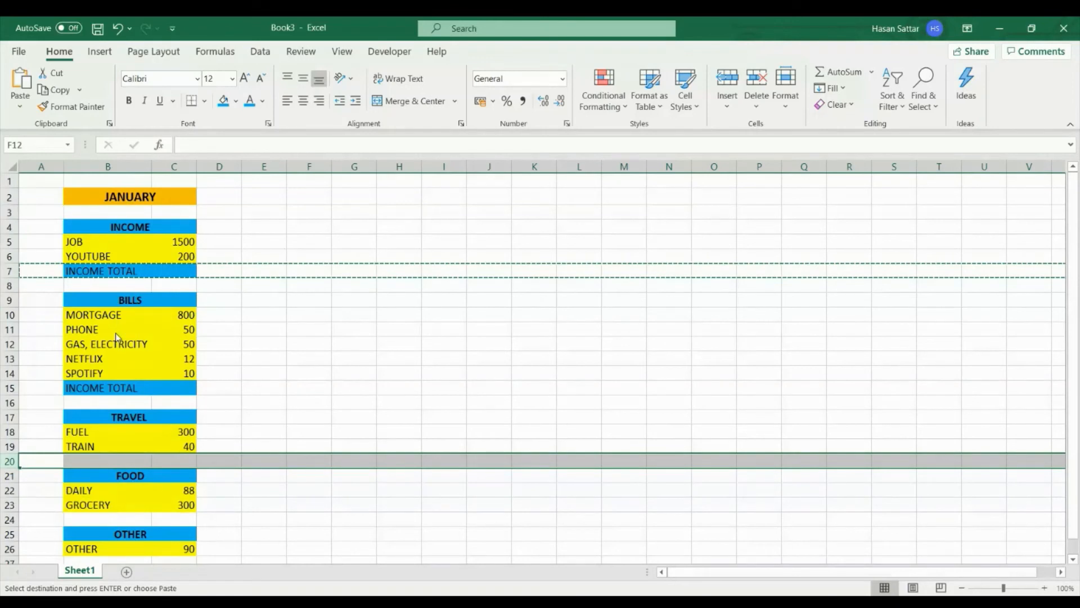
pyautogui.click(302, 487)
# - Copy the INCOME TOTAL row 20 and insert the copied row at row 25, below GROCERY
pyautogui.scroll(-1, 302, 487)
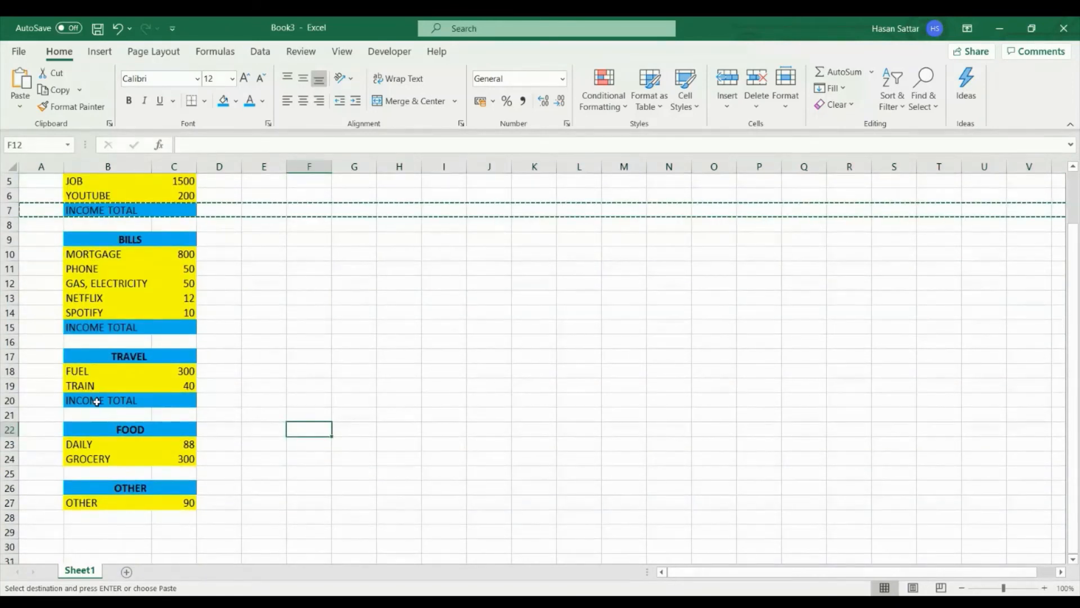
pyautogui.rightClick(7, 400)
pyautogui.click(43, 181)
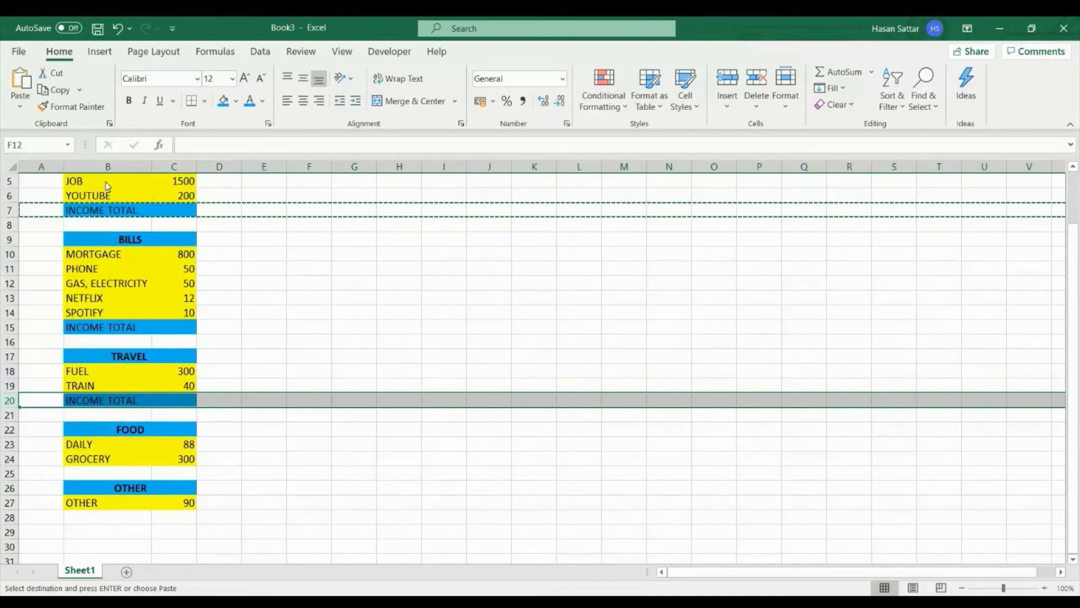
pyautogui.click(6, 474)
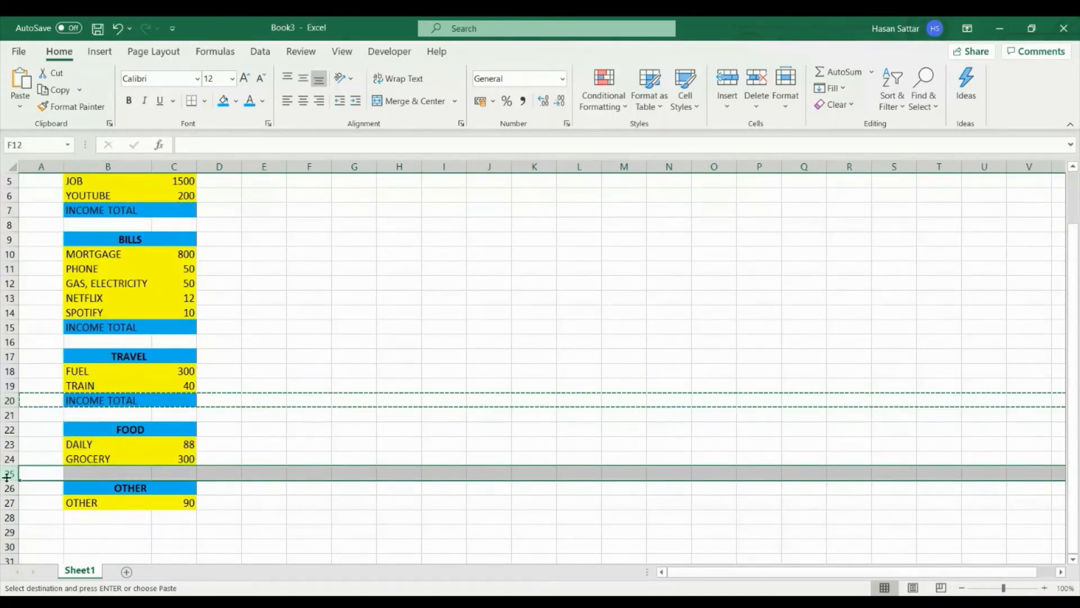
pyautogui.rightClick(7, 476)
pyautogui.click(62, 340)
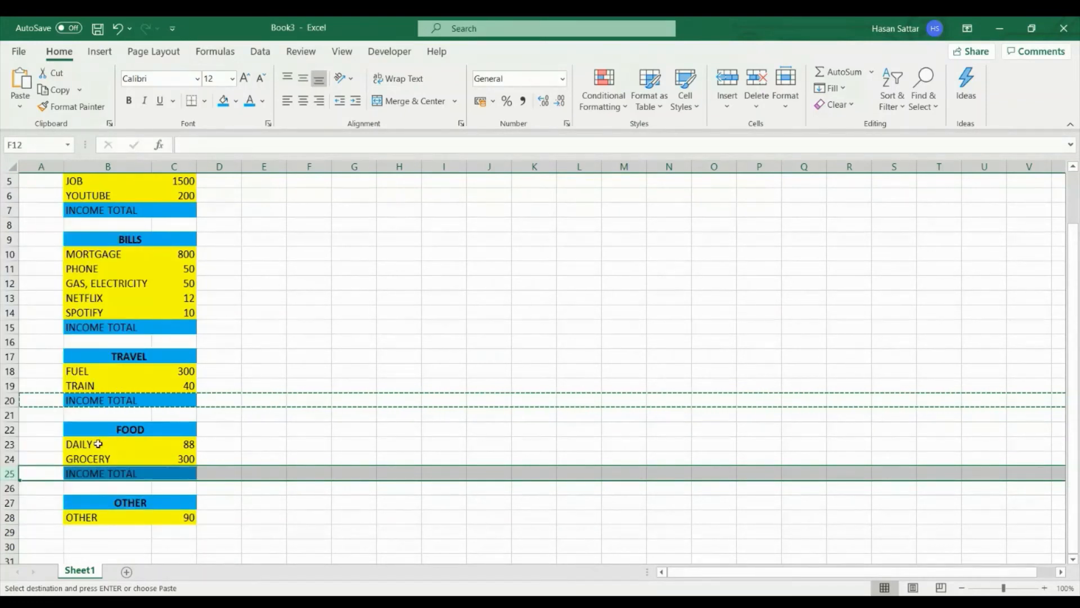
# - Copy the total row 25 and paste it into row 29, below the OTHER amount
pyautogui.hotkey('ctrl', 'c')
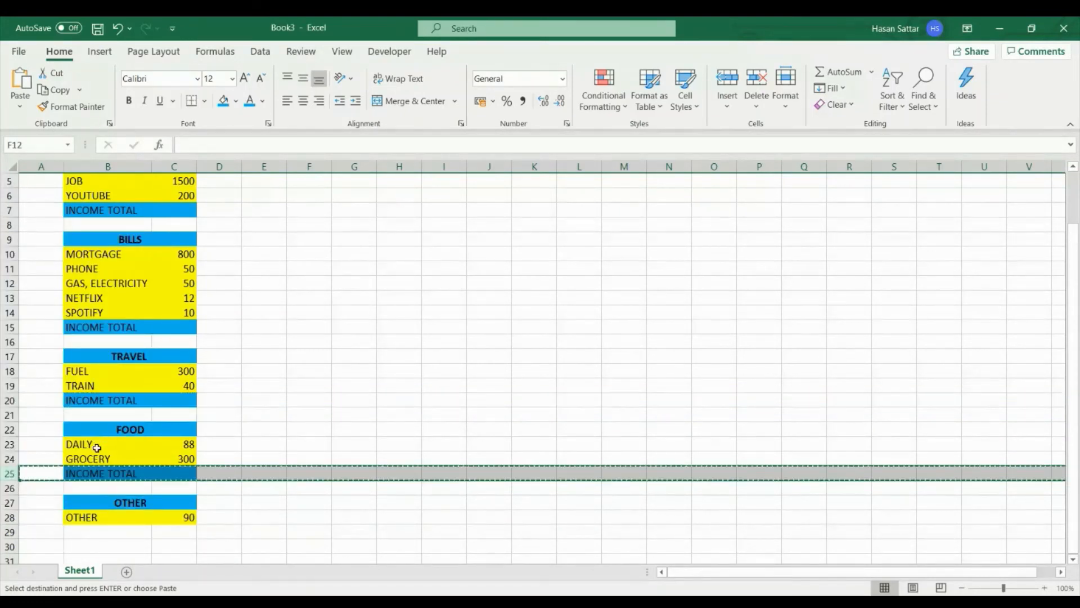
pyautogui.click(10, 532)
pyautogui.hotkey('ctrl', 'v')
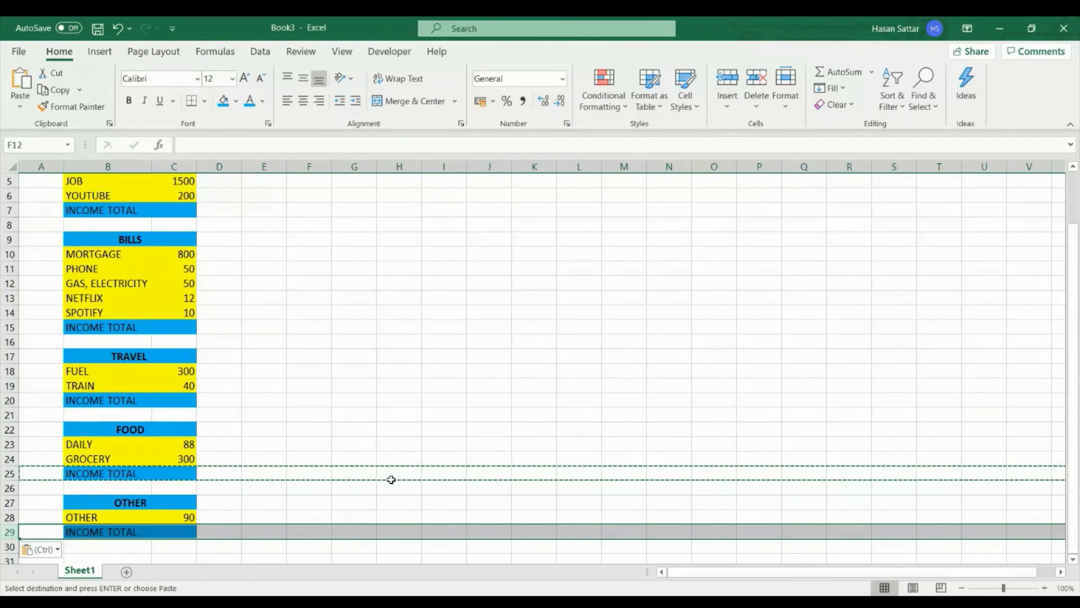
pyautogui.press('Escape')
# - Change the total label under the TRAVEL category in B20 to TRAVEL TOTAL
pyautogui.scroll(2, 391, 477)
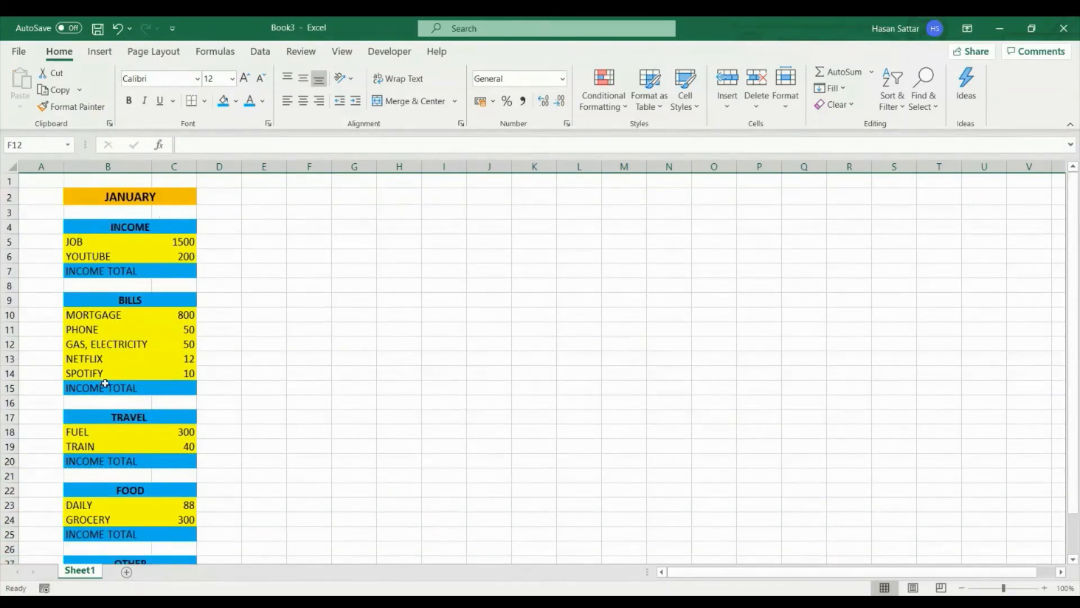
pyautogui.doubleClick(104, 462)
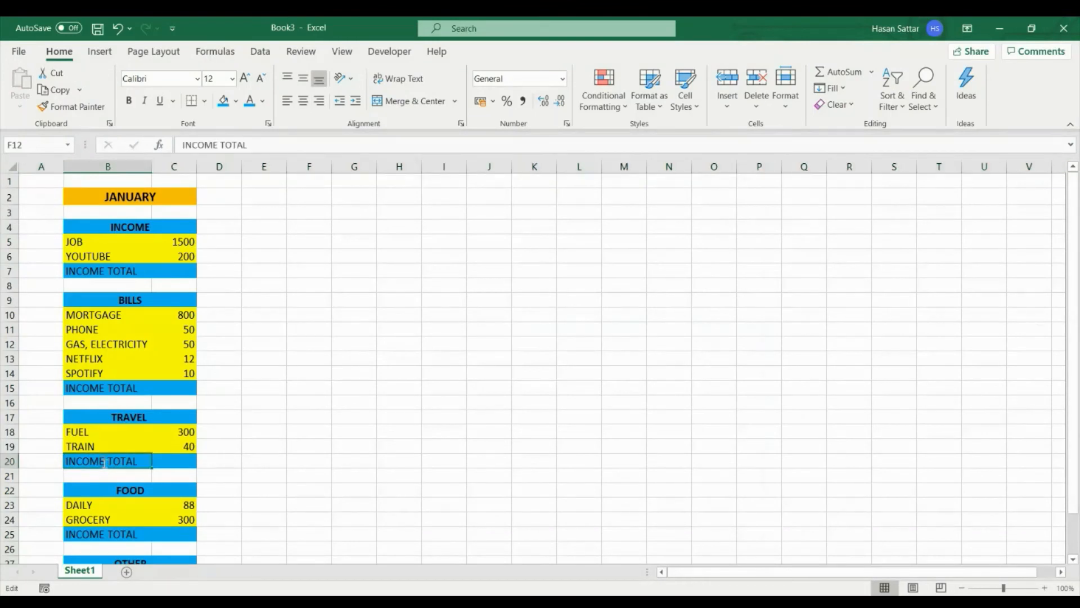
pyautogui.write('=')
pyautogui.press('BackSpace')
pyautogui.press('BackSpace')
pyautogui.press('BackSpace')
pyautogui.press('BackSpace')
pyautogui.press('BackSpace')
pyautogui.press('BackSpace')
pyautogui.press('BackSpace')
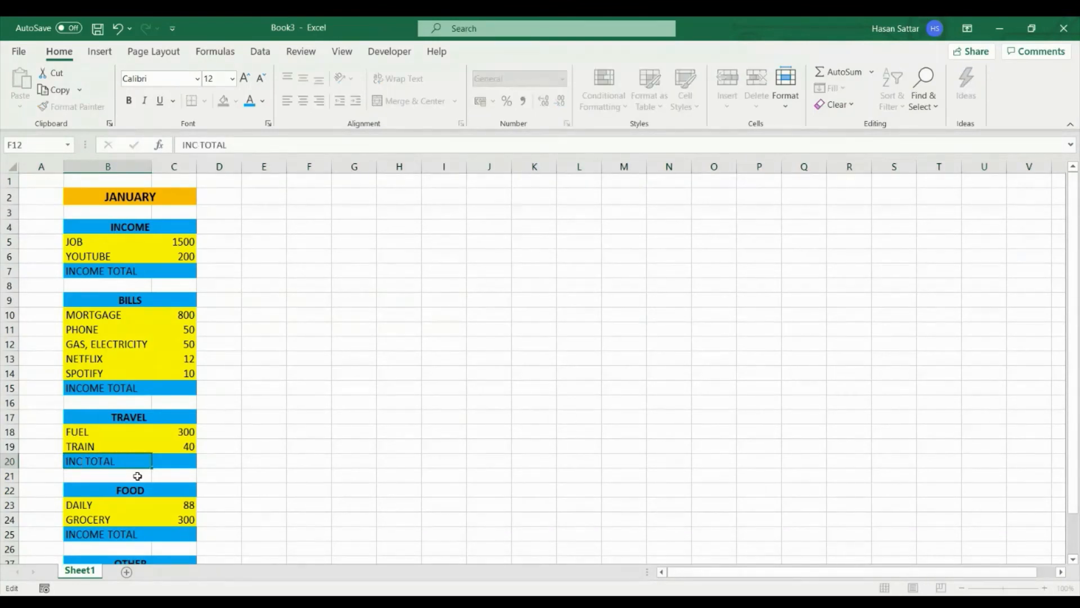
pyautogui.write('TRAVEL')
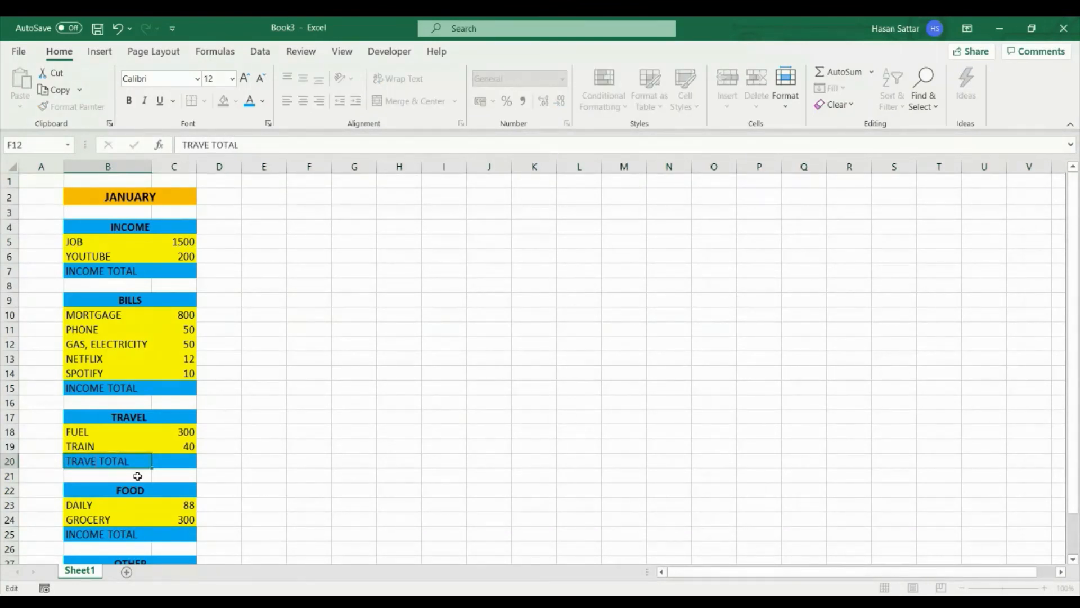
pyautogui.press('Return')
# - Change the total label under the BILLS category in B15 to BILLS TOTAL
pyautogui.click(130, 384)
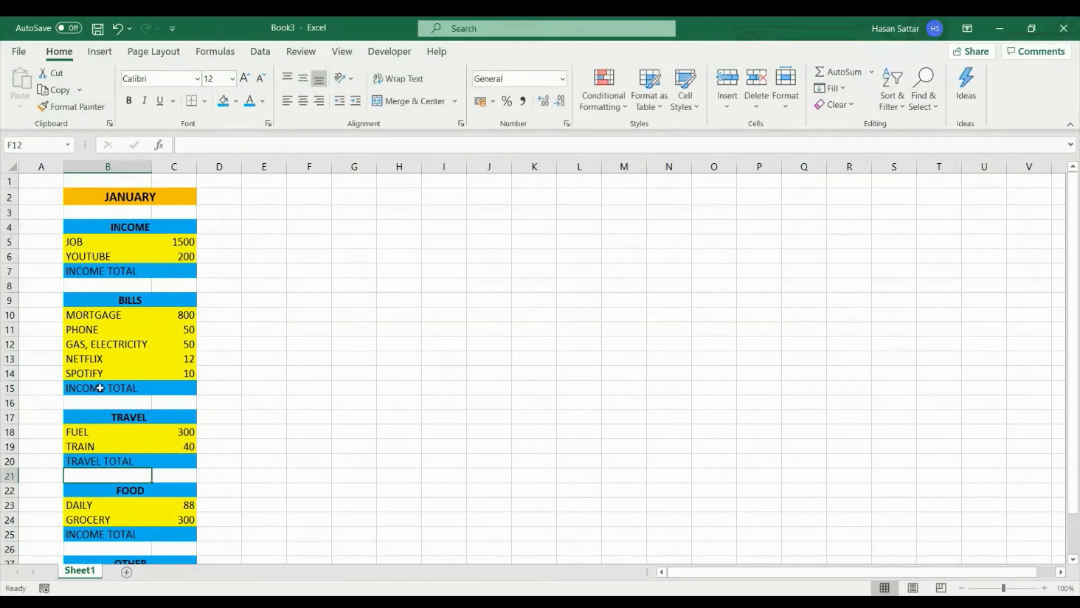
pyautogui.doubleClick(106, 388)
pyautogui.press('BackSpace')
pyautogui.press('BackSpace')
pyautogui.press('BackSpace')
pyautogui.press('BackSpace')
pyautogui.press('BackSpace')
pyautogui.press('BackSpace')
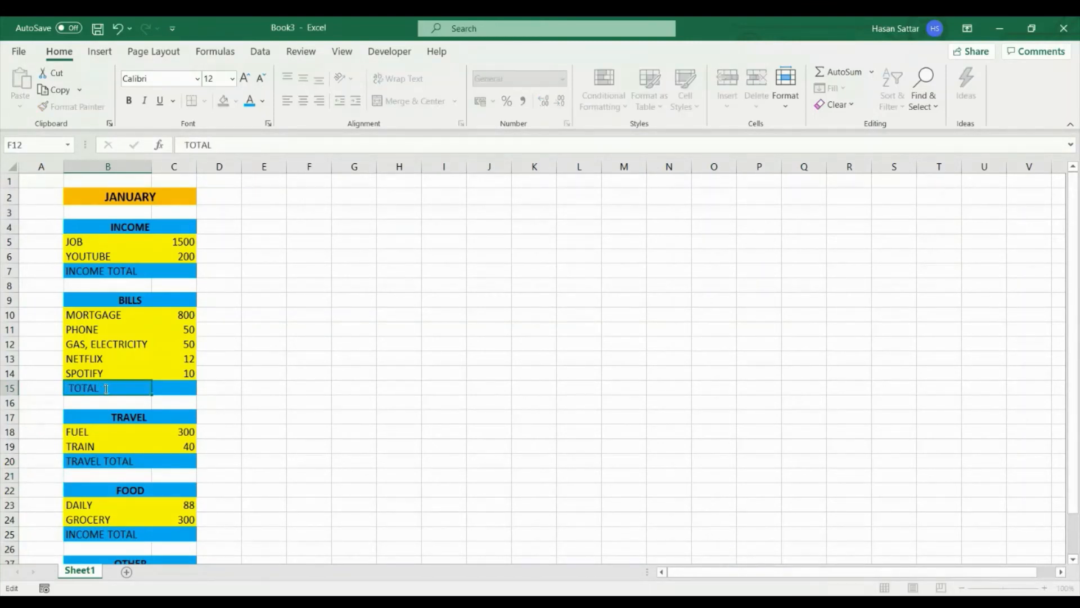
pyautogui.write('BIKKS')
pyautogui.press('BackSpace')
pyautogui.press('BackSpace')
pyautogui.press('BackSpace')
pyautogui.write('LS')
pyautogui.press('Return')
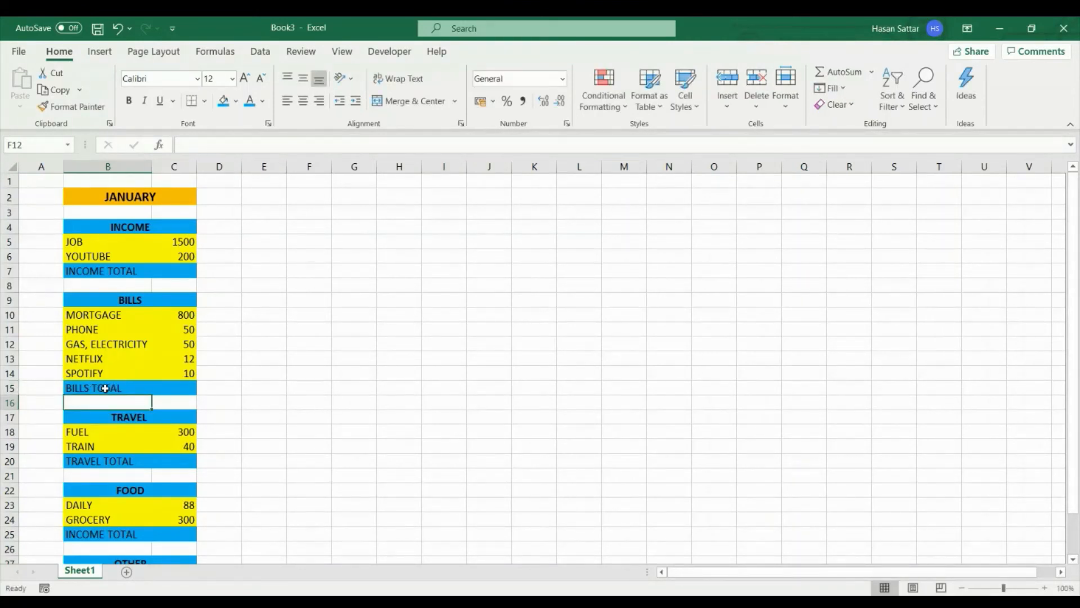
# - Change the total label under the FOOD category in B25 to FOOD TOTAL
pyautogui.scroll(-1, 106, 389)
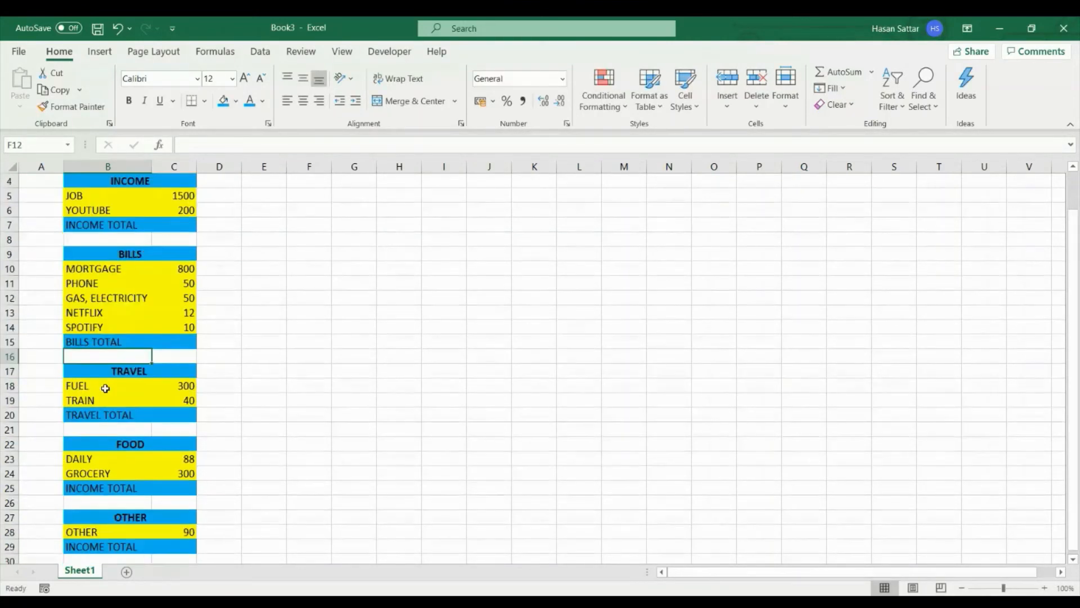
pyautogui.click(108, 487)
pyautogui.doubleClick(108, 486)
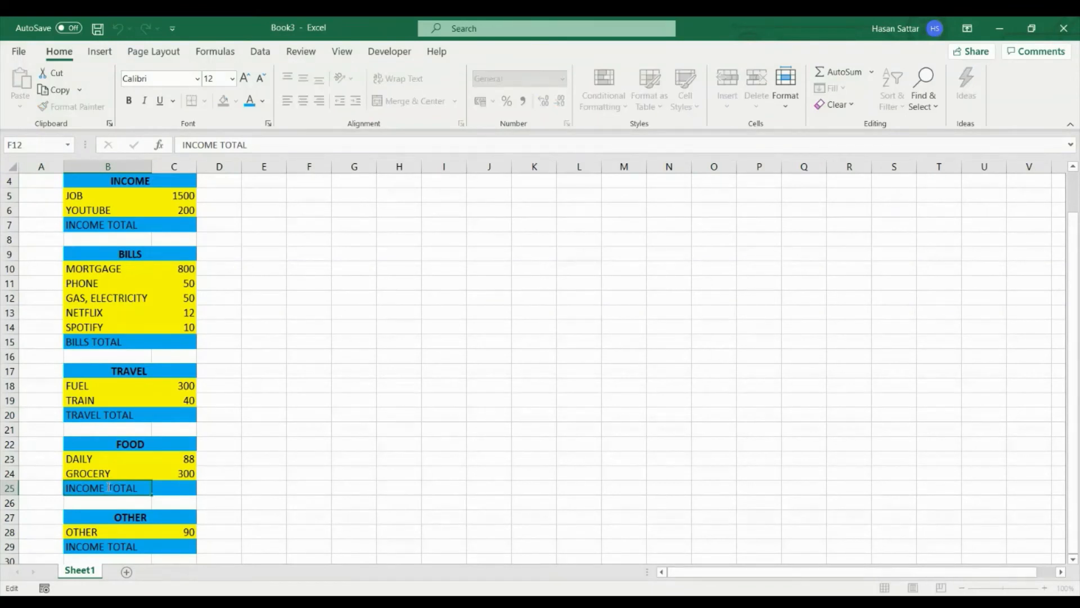
pyautogui.write('\\')
pyautogui.press('BackSpace')
pyautogui.press('BackSpace')
pyautogui.press('BackSpace')
pyautogui.press('BackSpace')
pyautogui.press('BackSpace')
pyautogui.press('BackSpace')
pyautogui.press('BackSpace')
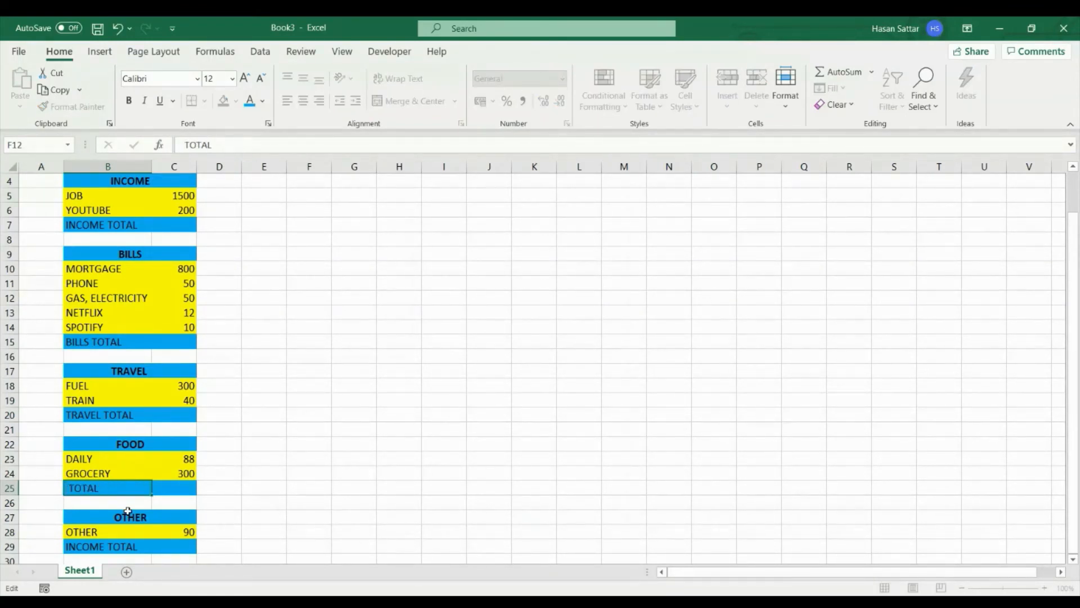
pyautogui.write('FOOD')
pyautogui.press('Return')
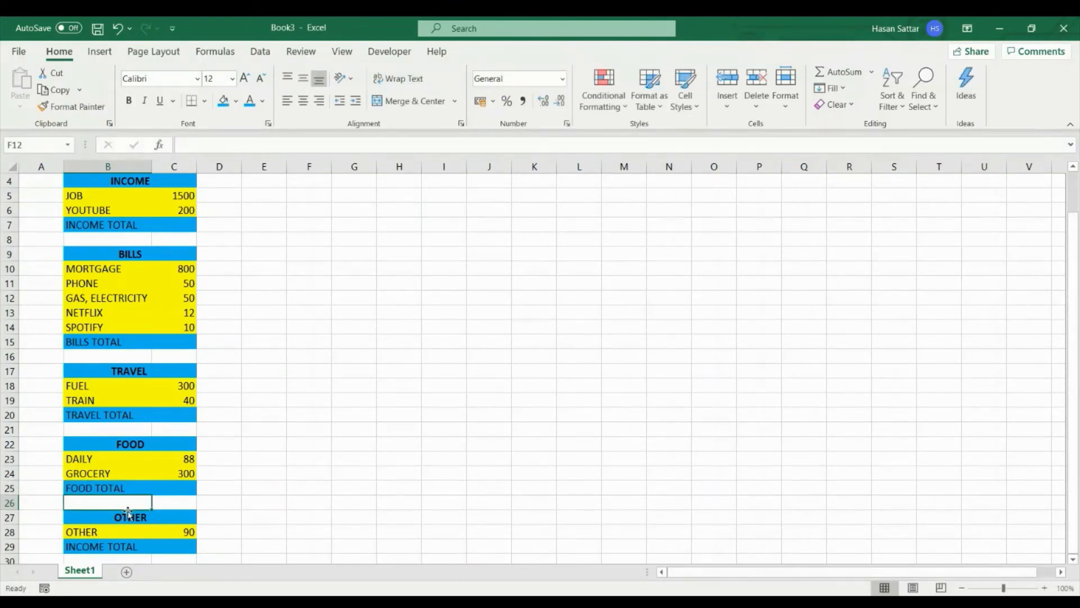
# - Replace the total label under the OTHER category in B29 with OTHER TOTAL
pyautogui.scroll(-2, 119, 513)
pyautogui.click(117, 475)
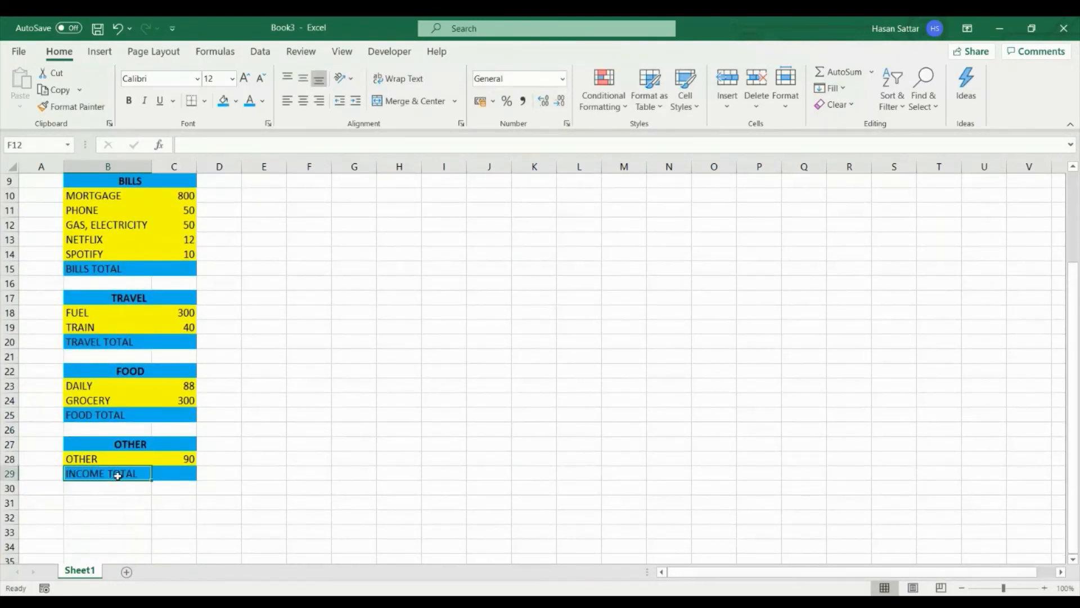
pyautogui.doubleClick(117, 476)
pyautogui.write('OTHER')
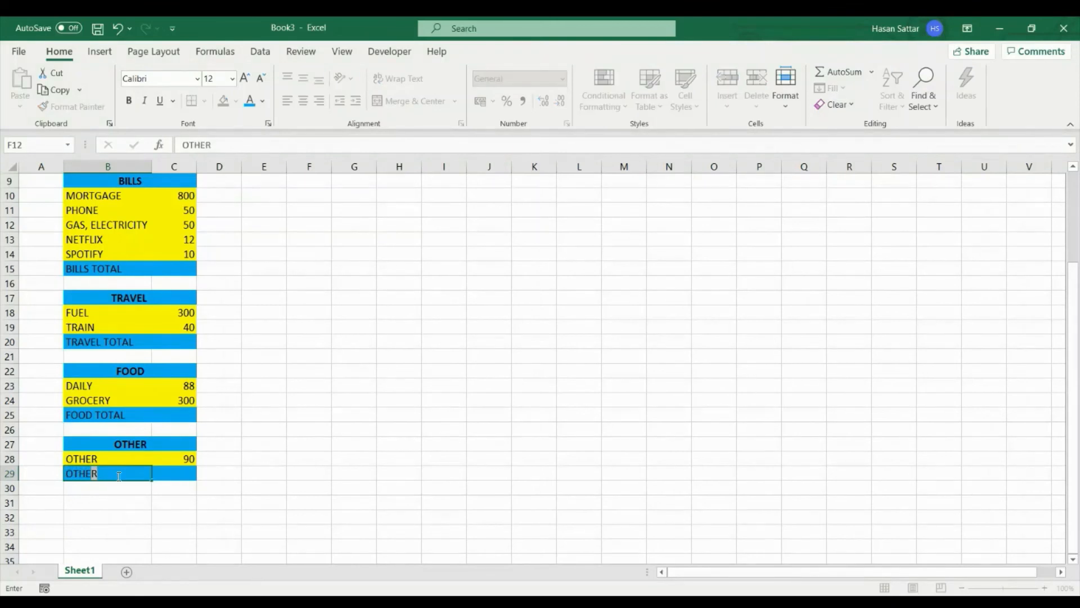
pyautogui.write(' TOTAL')
pyautogui.press('Return')
# - Make the five total labels in B7, B15, B20, B25 and B29 bold
pyautogui.scroll(3, 147, 424)
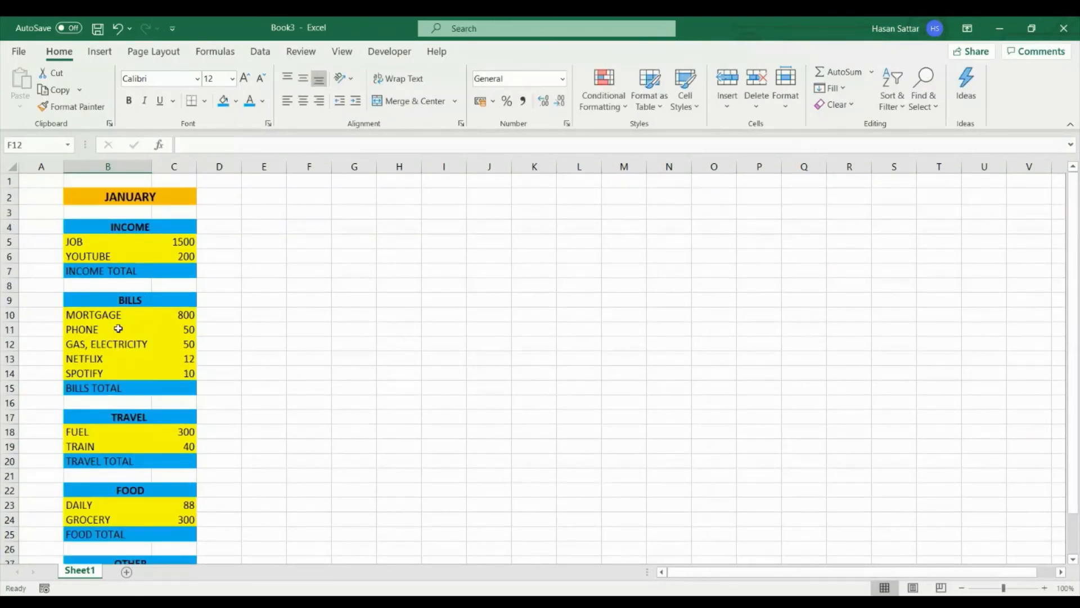
pyautogui.click(126, 274)
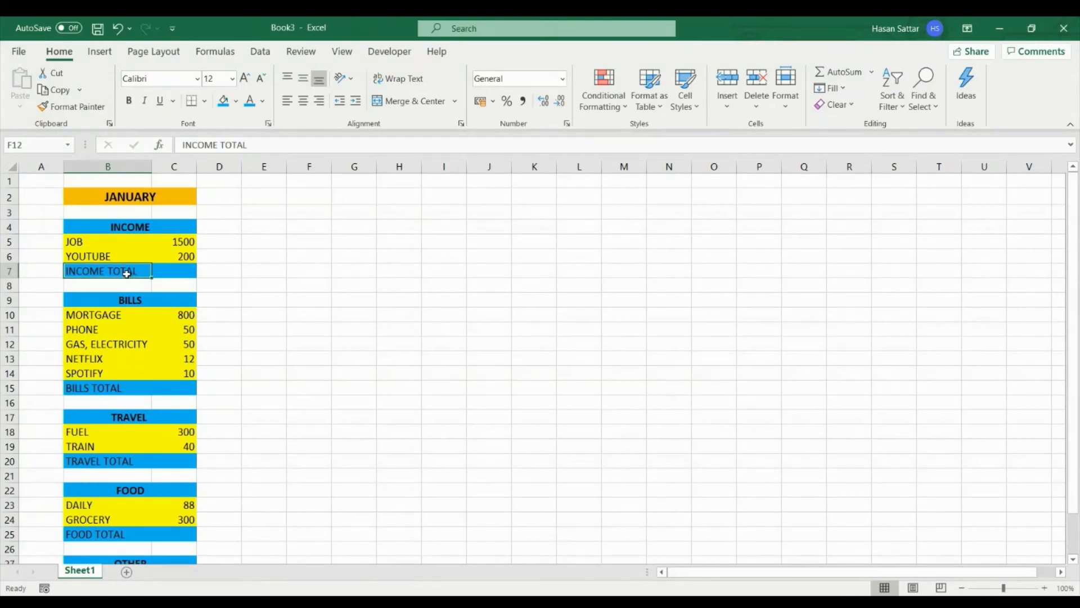
pyautogui.keyDown('ctrl'); pyautogui.click(88, 387); pyautogui.keyUp('ctrl')
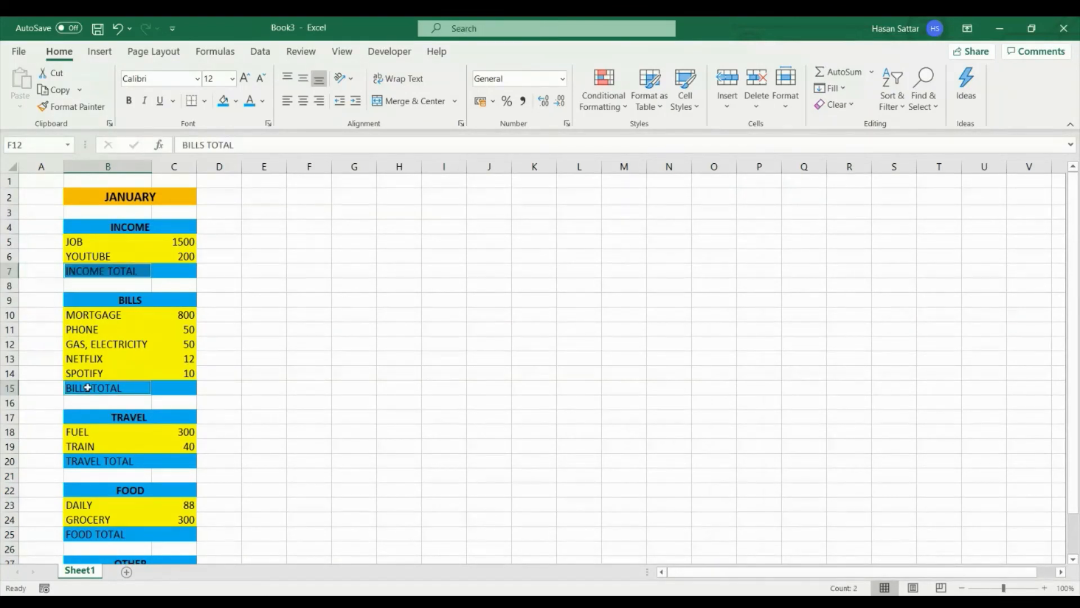
pyautogui.keyDown('ctrl'); pyautogui.click(90, 461); pyautogui.keyUp('ctrl')
pyautogui.scroll(-1, 84, 458)
pyautogui.keyDown('ctrl'); pyautogui.click(93, 487); pyautogui.keyUp('ctrl')
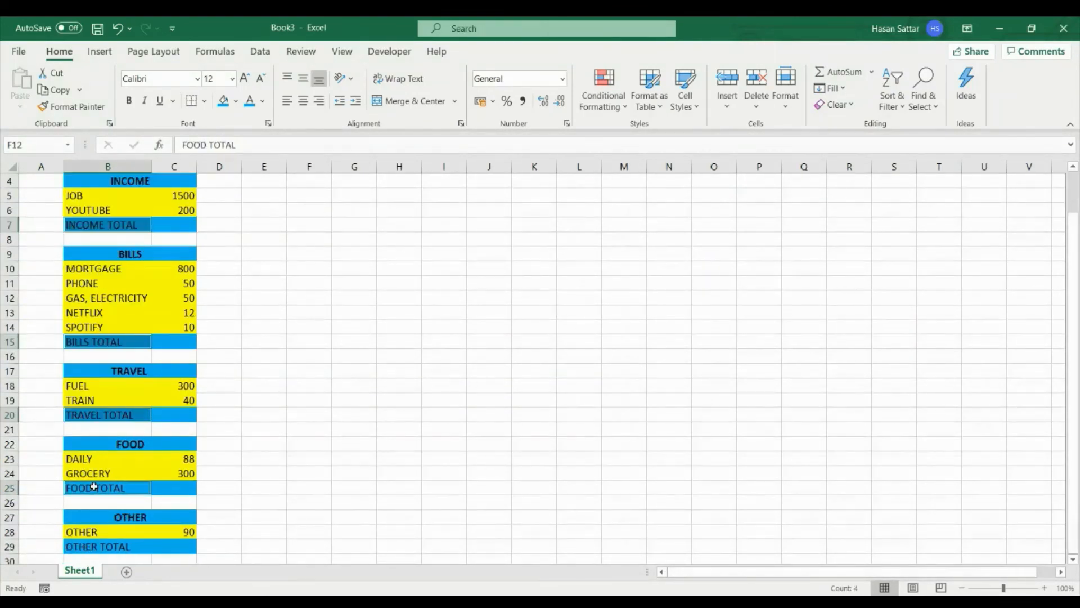
pyautogui.keyDown('ctrl'); pyautogui.click(99, 546); pyautogui.keyUp('ctrl')
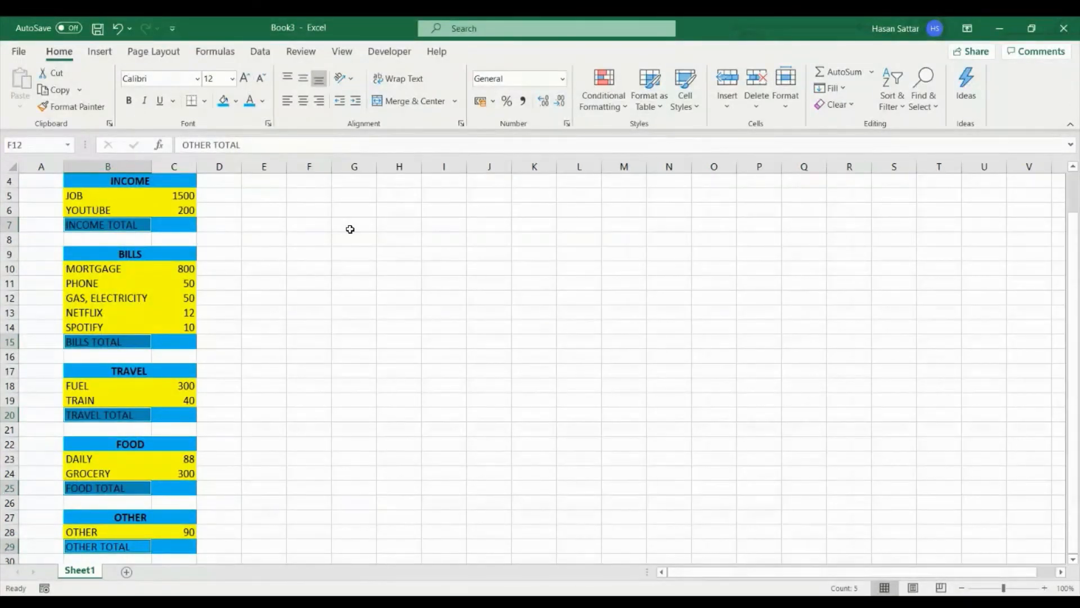
pyautogui.hotkey('ctrl', 'b')
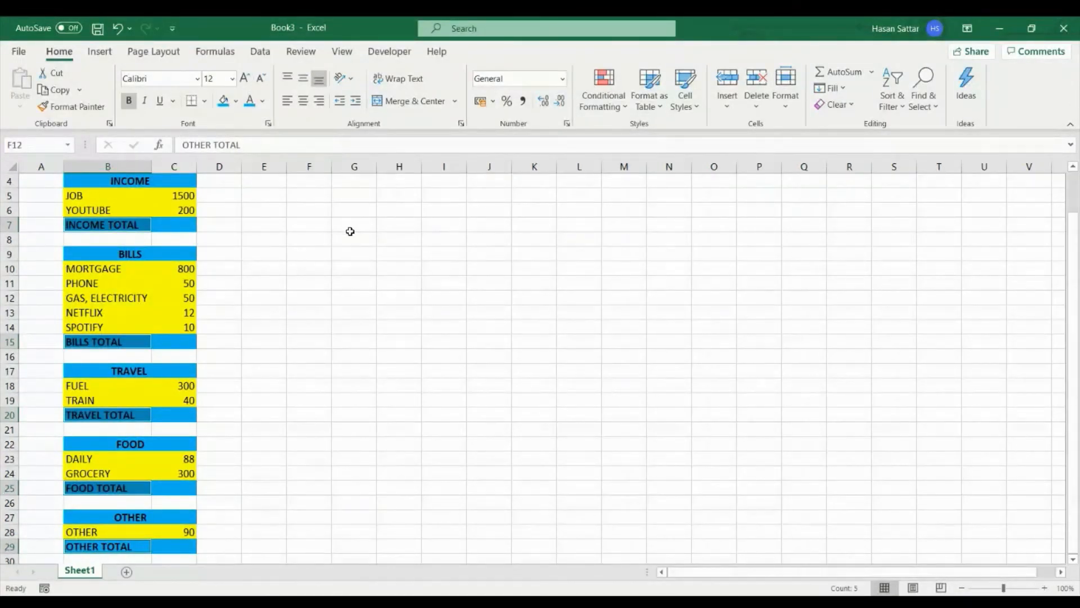
pyautogui.click(327, 283)
# - Enter the formula =C5+C6 in C7 to add the JOB and YOUTUBE amounts as the income total
pyautogui.scroll(1, 329, 282)
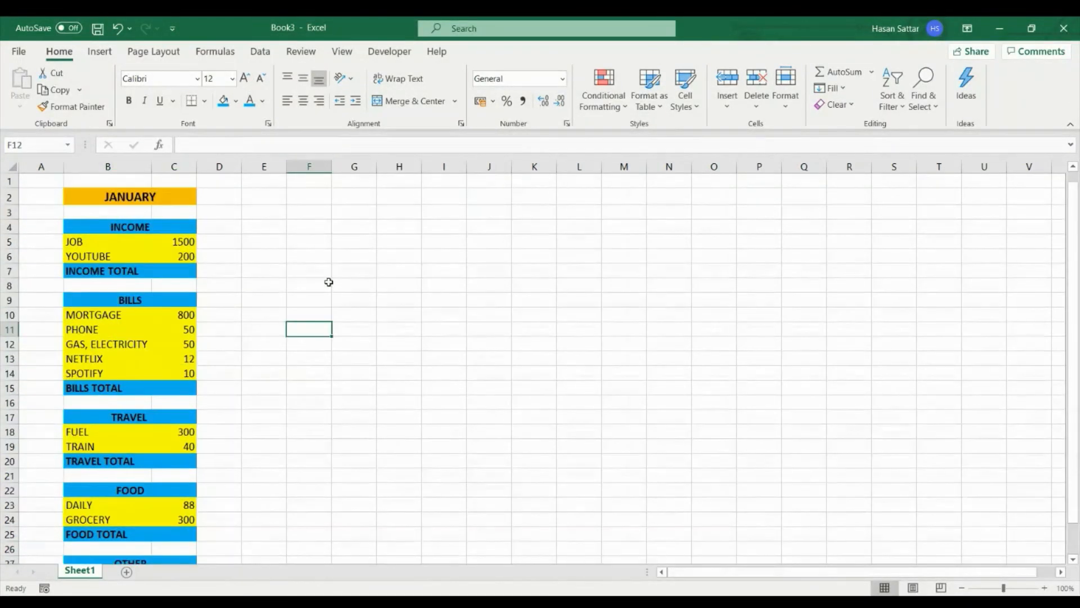
pyautogui.click(188, 274)
pyautogui.write('=')
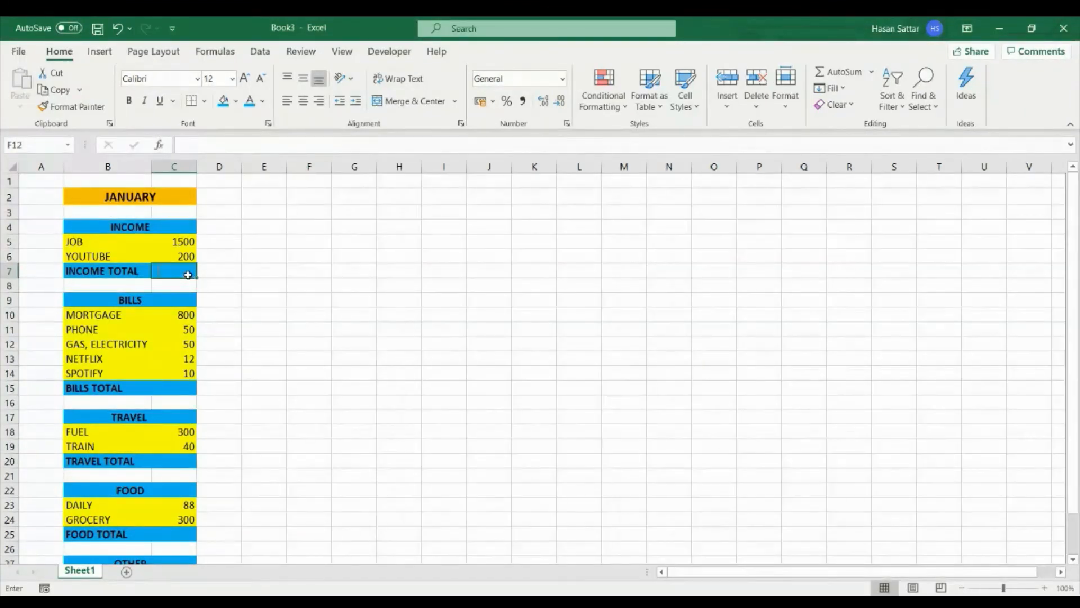
pyautogui.click(181, 241)
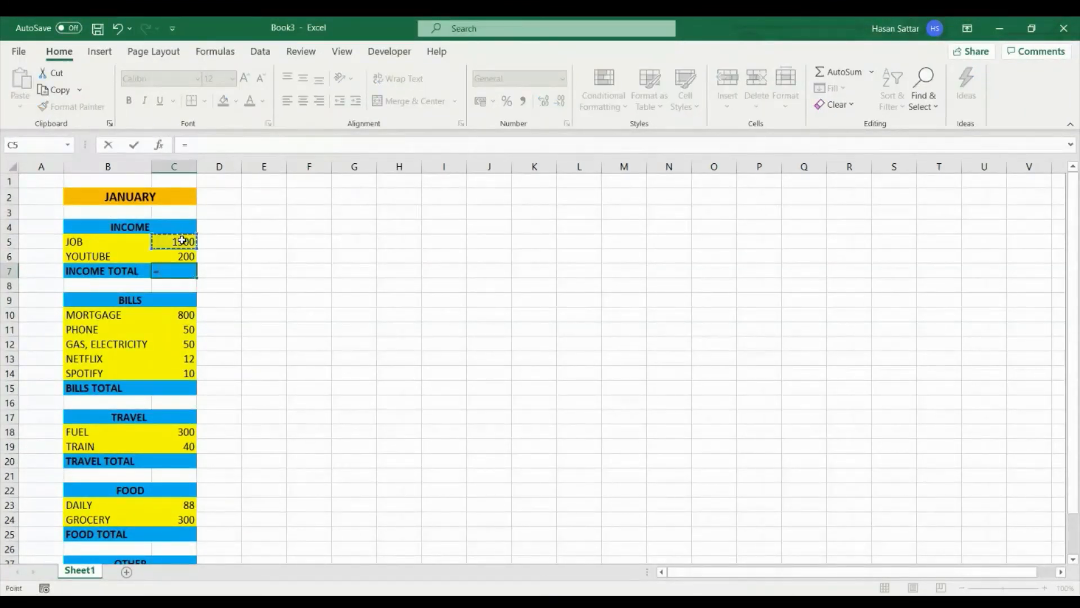
pyautogui.write('+')
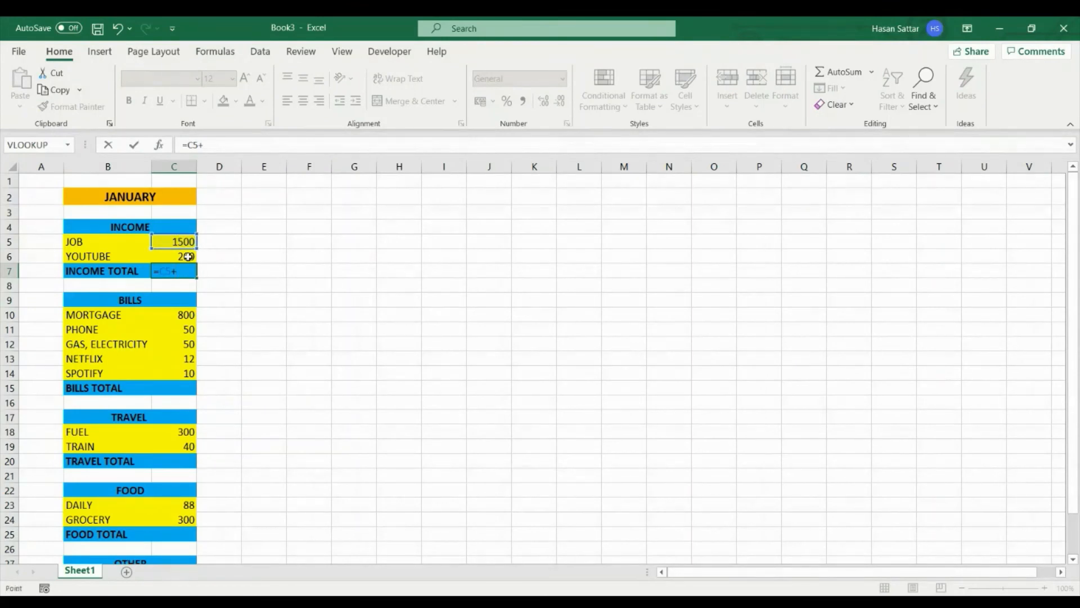
pyautogui.click(188, 257)
pyautogui.press('Return')
# - Enter the formula =SUM(C10:C14) in C15 to add up all amounts in the BILLS category
pyautogui.click(189, 386)
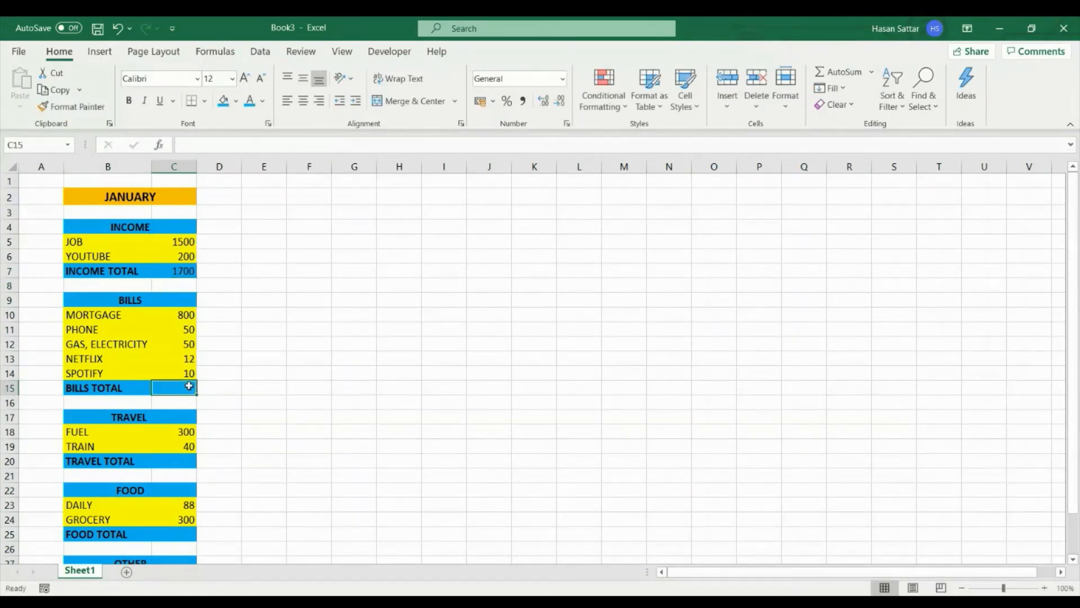
pyautogui.write('=')
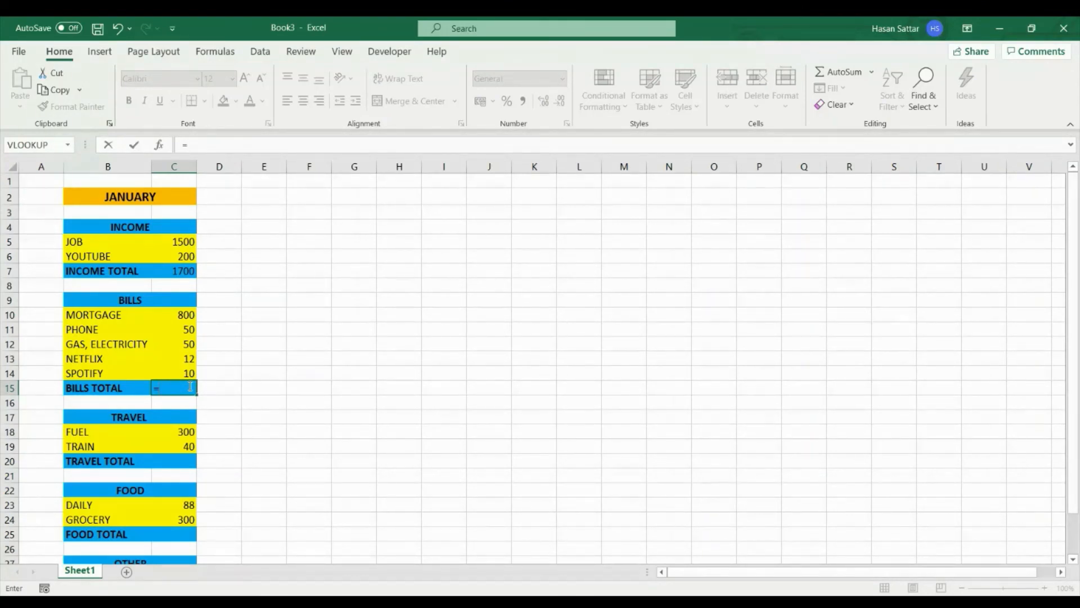
pyautogui.write('SUM')
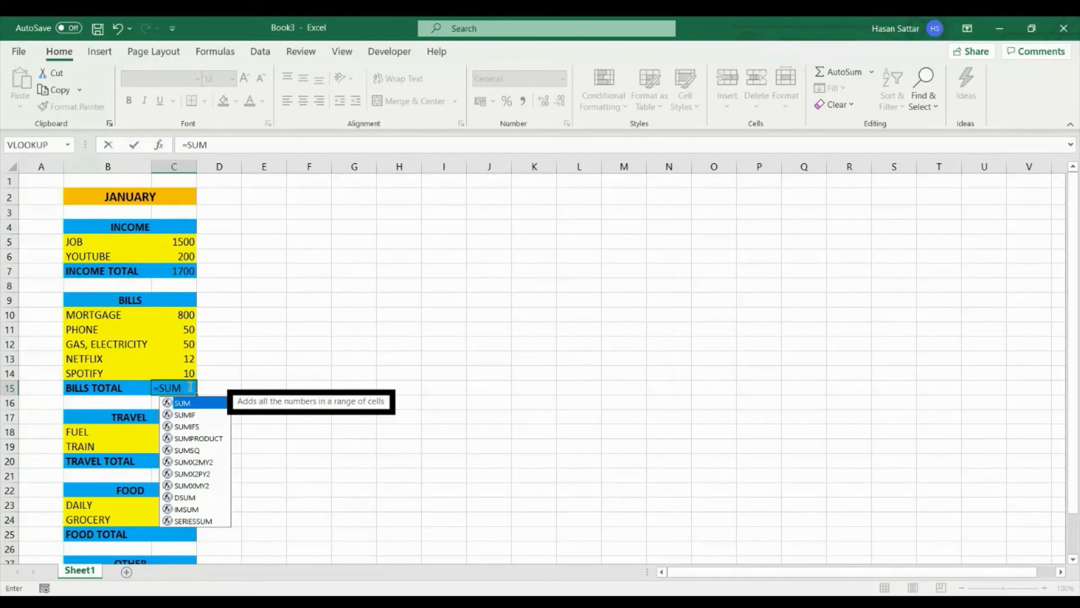
pyautogui.write('(')
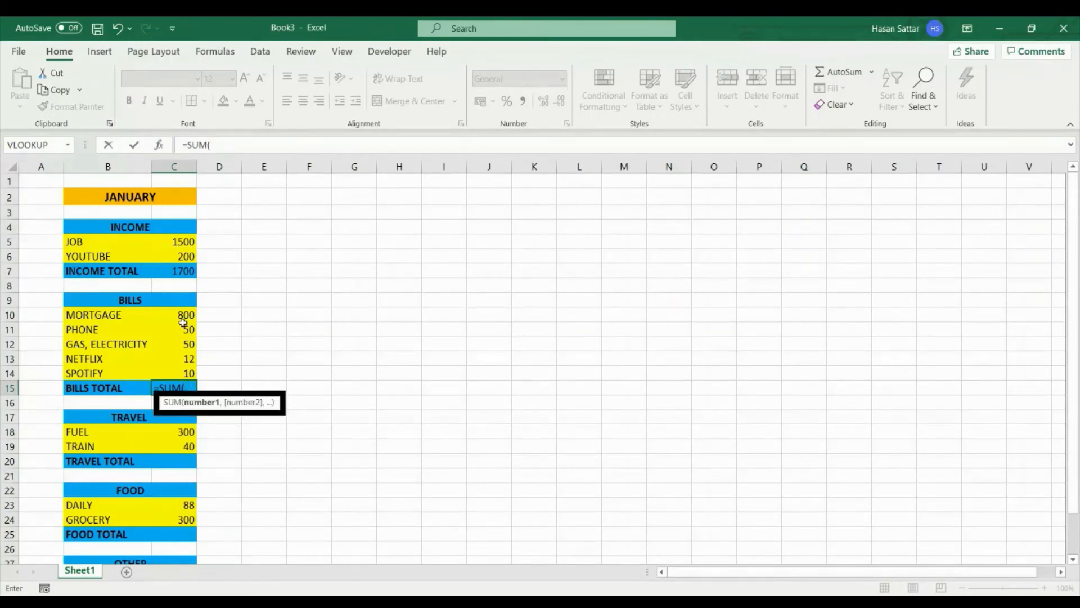
pyautogui.moveTo(188, 314); pyautogui.dragTo(187, 367)
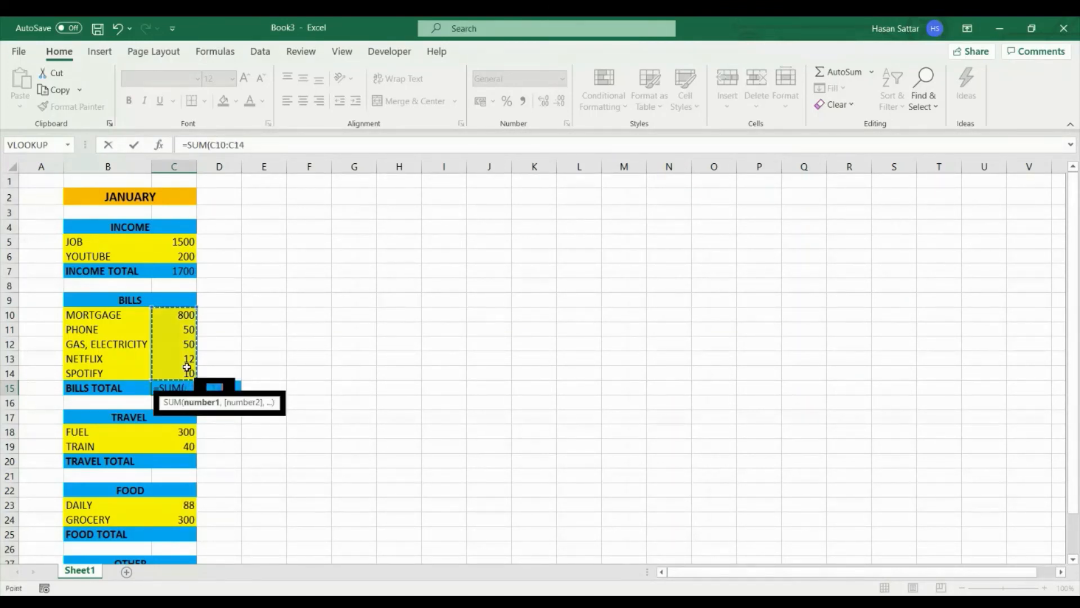
pyautogui.write(')')
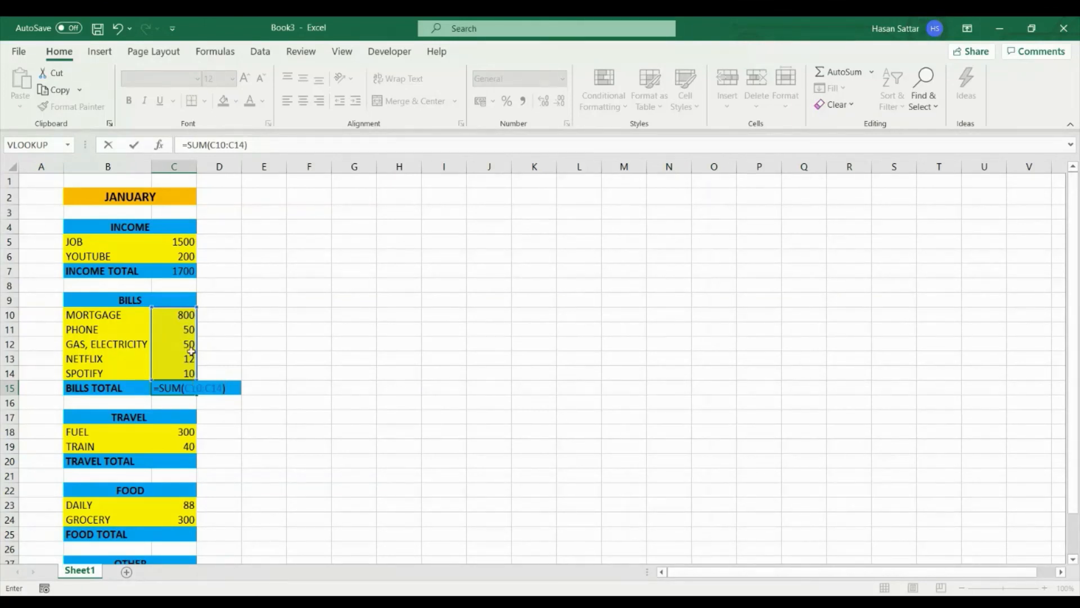
pyautogui.press('Return')
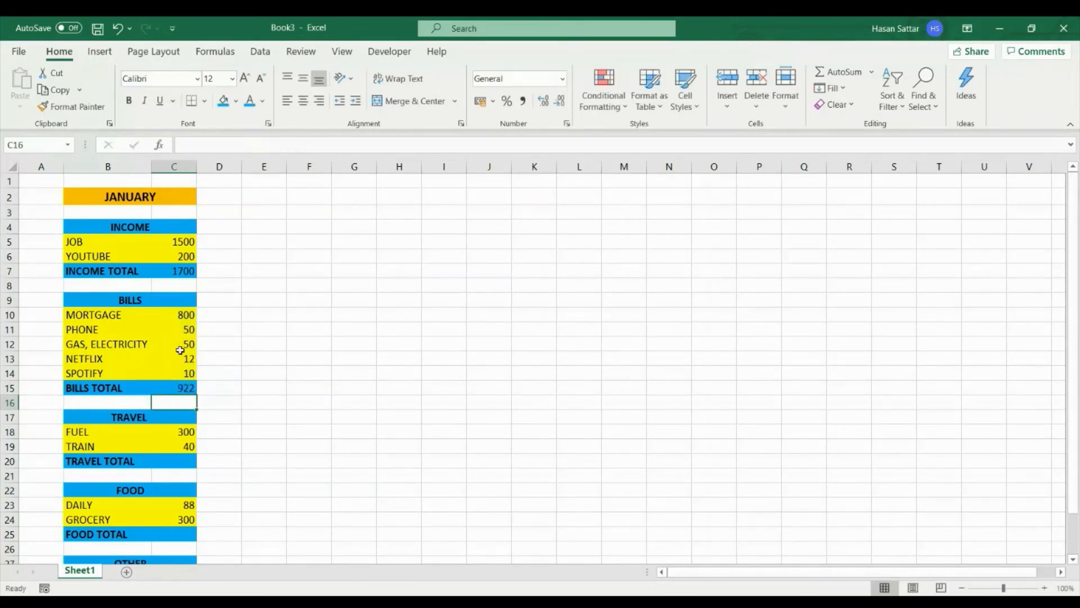
# - Copy the income total formula from C7 into C20 so that TRAVEL TOTAL adds the FUEL and TRAIN amounts
pyautogui.click(186, 463)
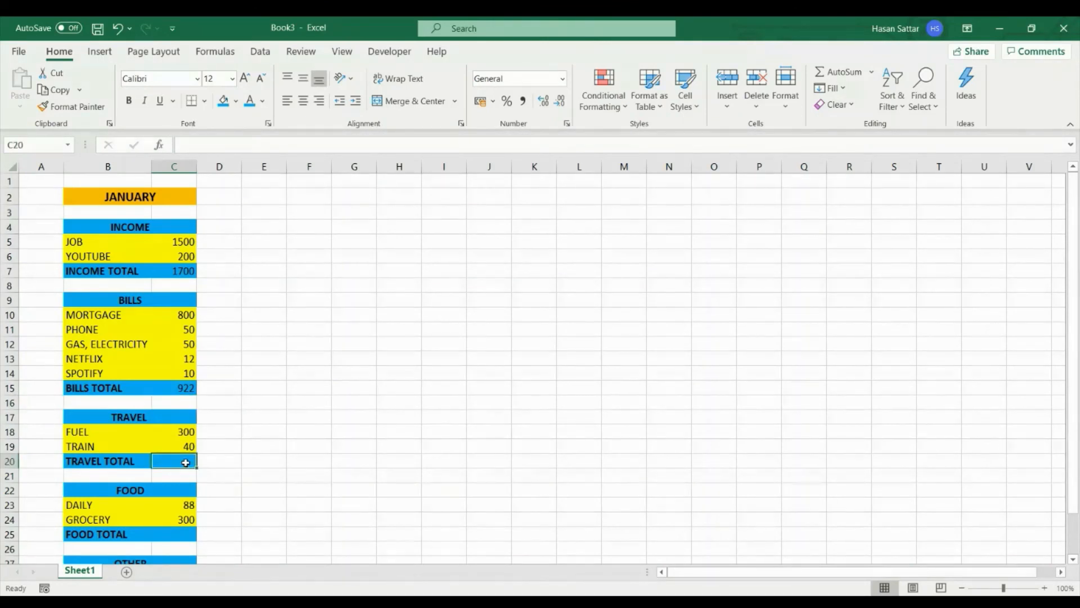
pyautogui.click(185, 285)
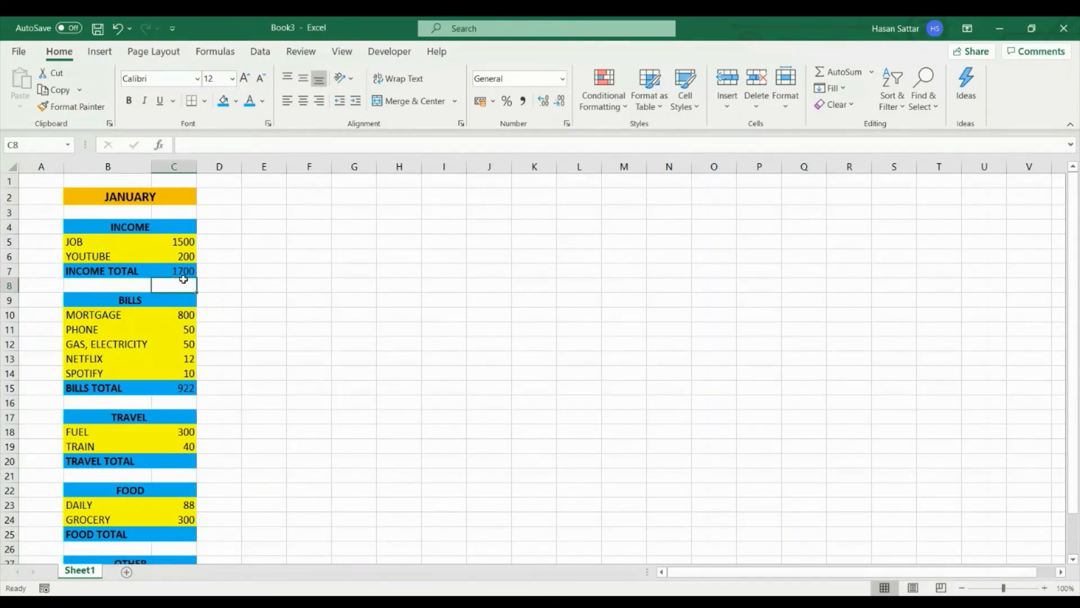
pyautogui.click(184, 272)
pyautogui.hotkey('ctrl', 'c')
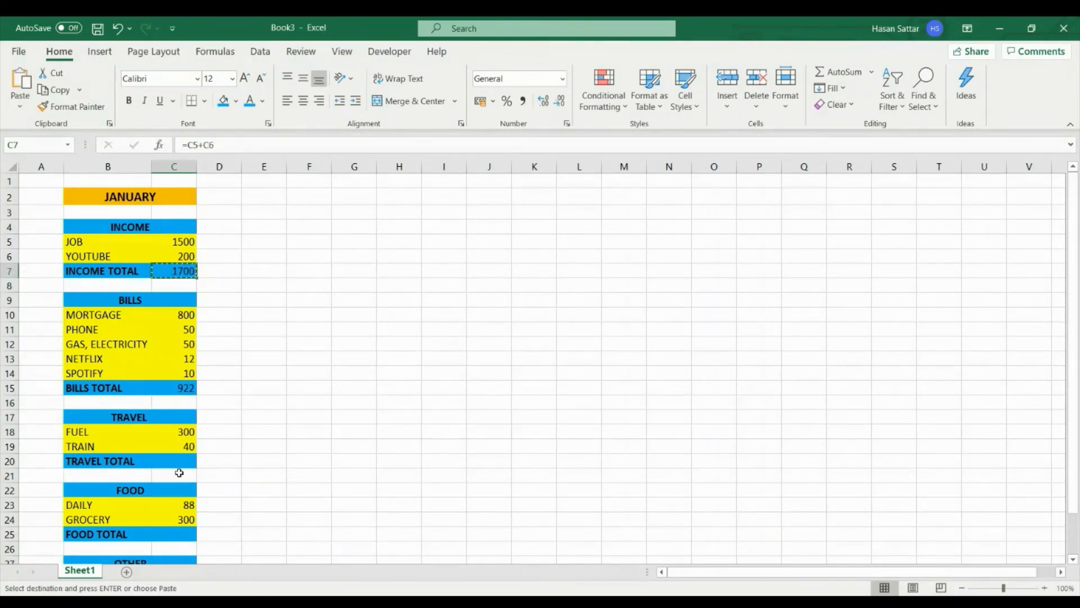
pyautogui.click(180, 464)
pyautogui.hotkey('ctrl', 'v')
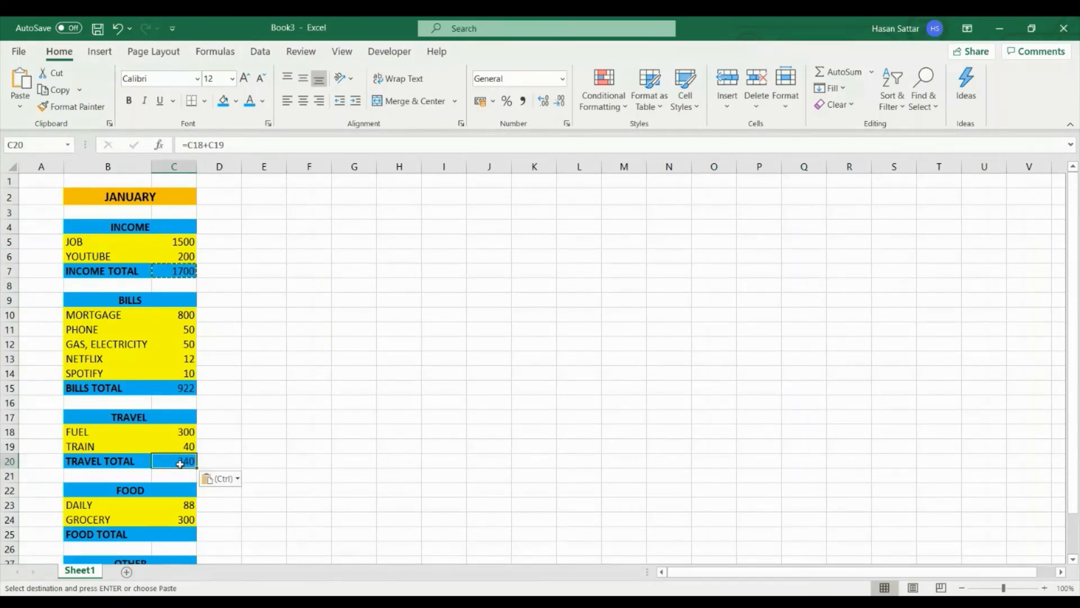
pyautogui.press('Escape')
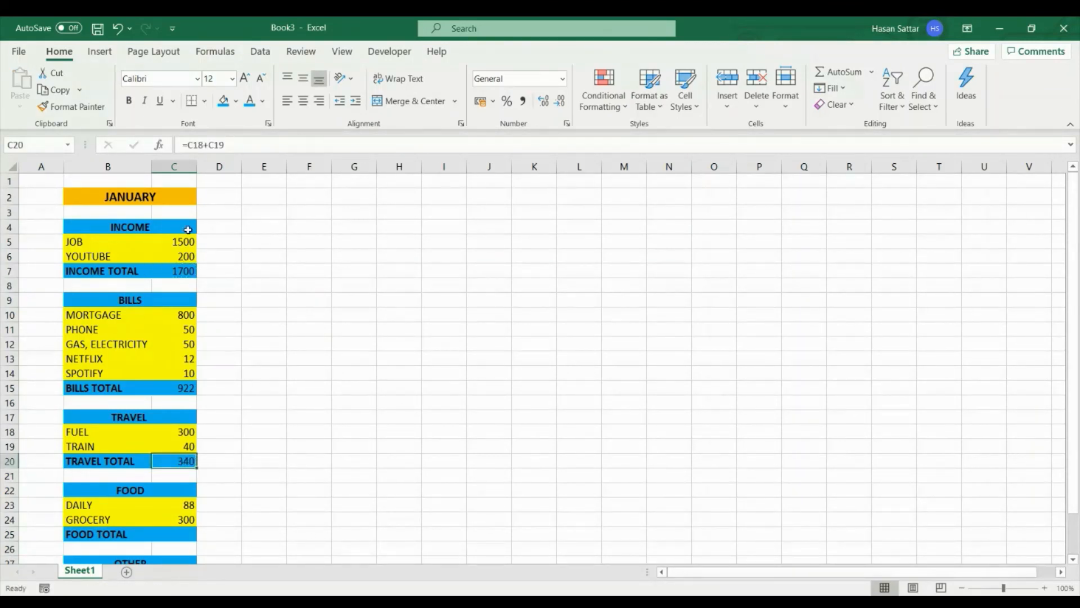
# - Copy the travel total formula from C20 into C25 so that FOOD TOTAL adds the DAILY and GROCERY amounts
pyautogui.click(188, 274)
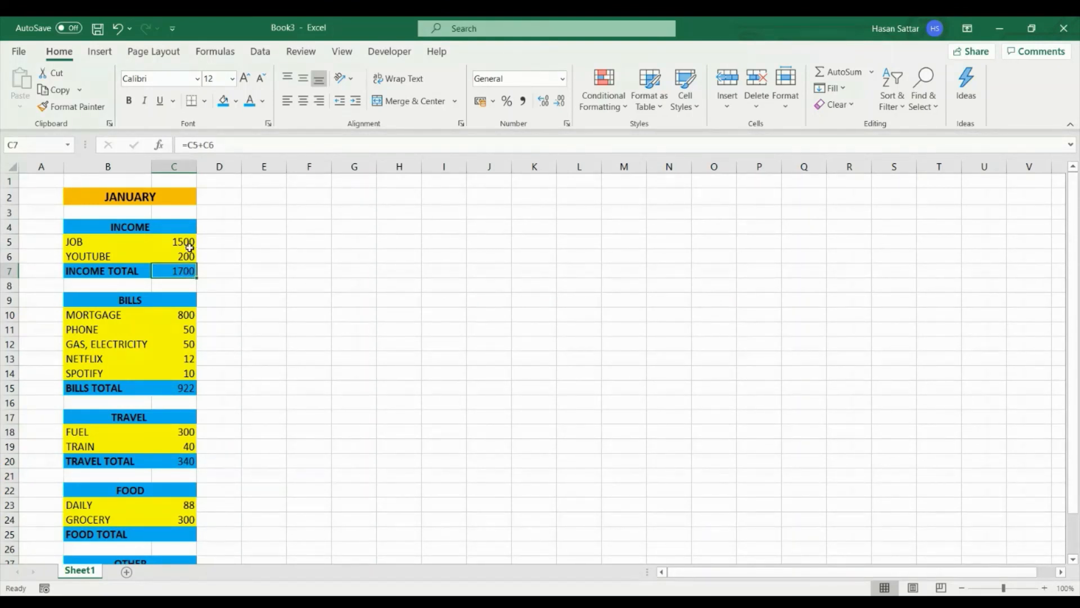
pyautogui.click(189, 460)
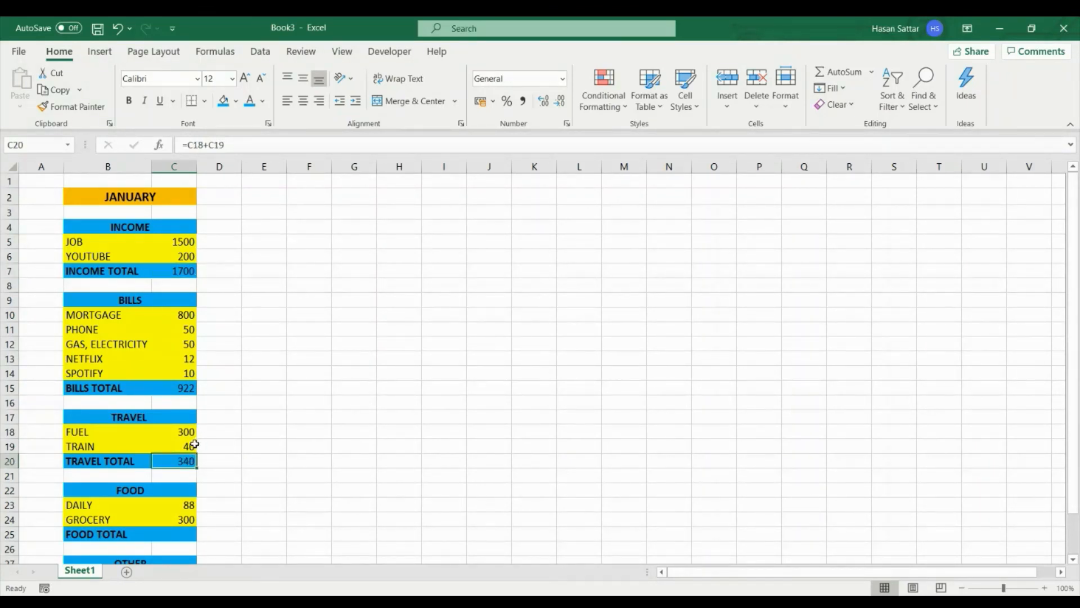
pyautogui.scroll(-2, 194, 470)
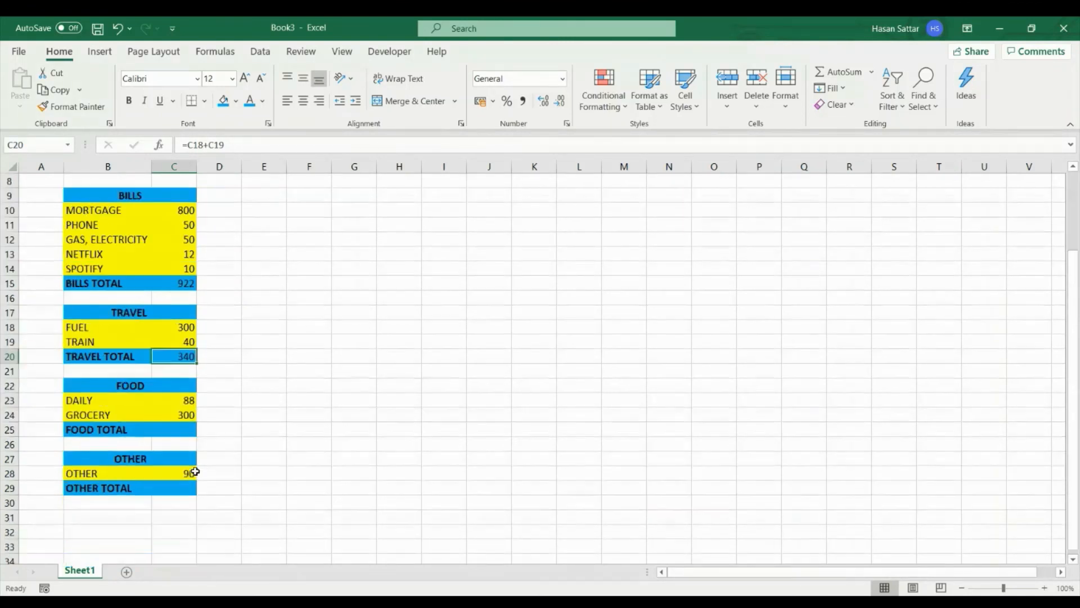
pyautogui.hotkey('ctrl', 'c')
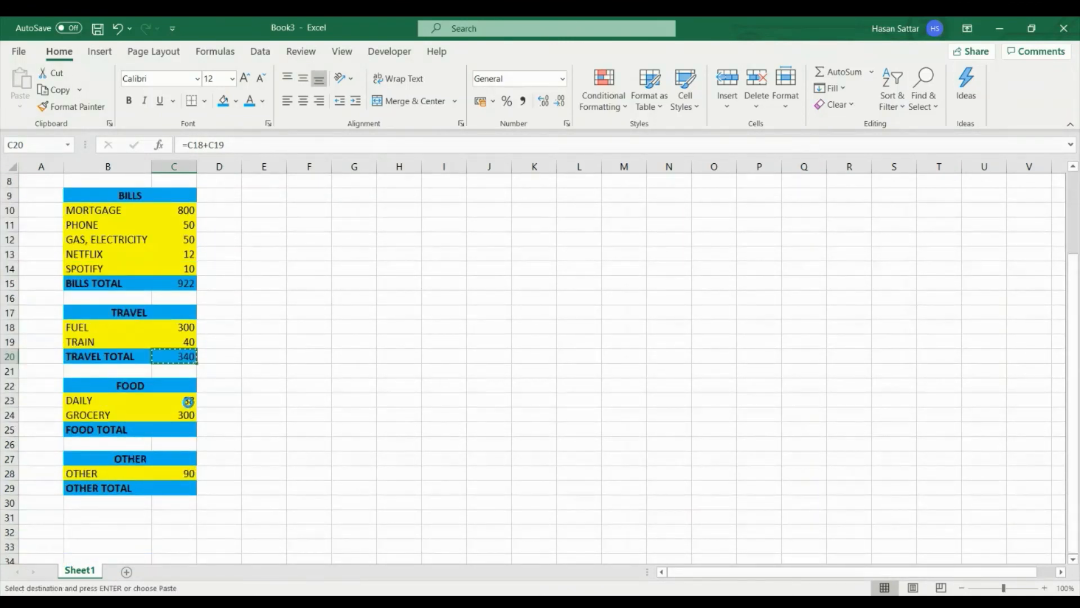
pyautogui.click(188, 430)
pyautogui.hotkey('ctrl', 'v')
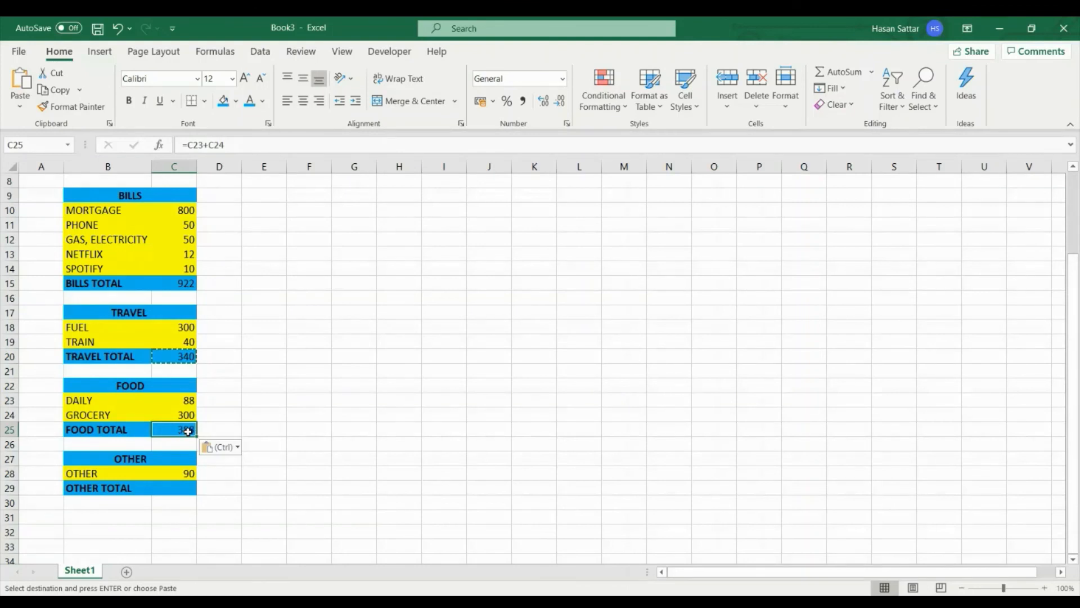
# - Enter the formula =C28 in C29 as the total of the OTHER category
pyautogui.click(183, 487)
pyautogui.write('=')
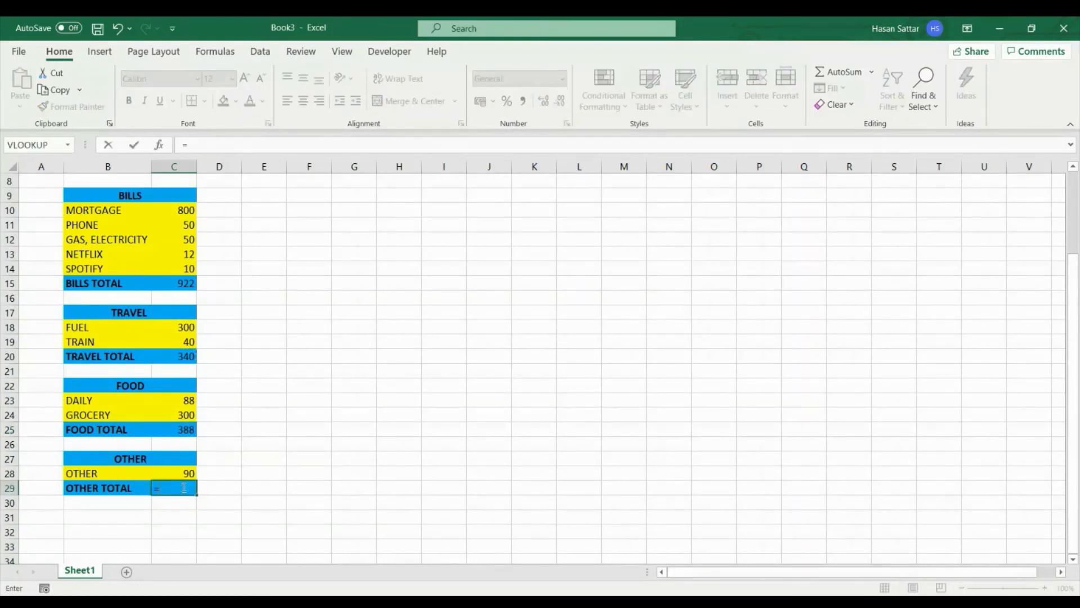
pyautogui.click(190, 473)
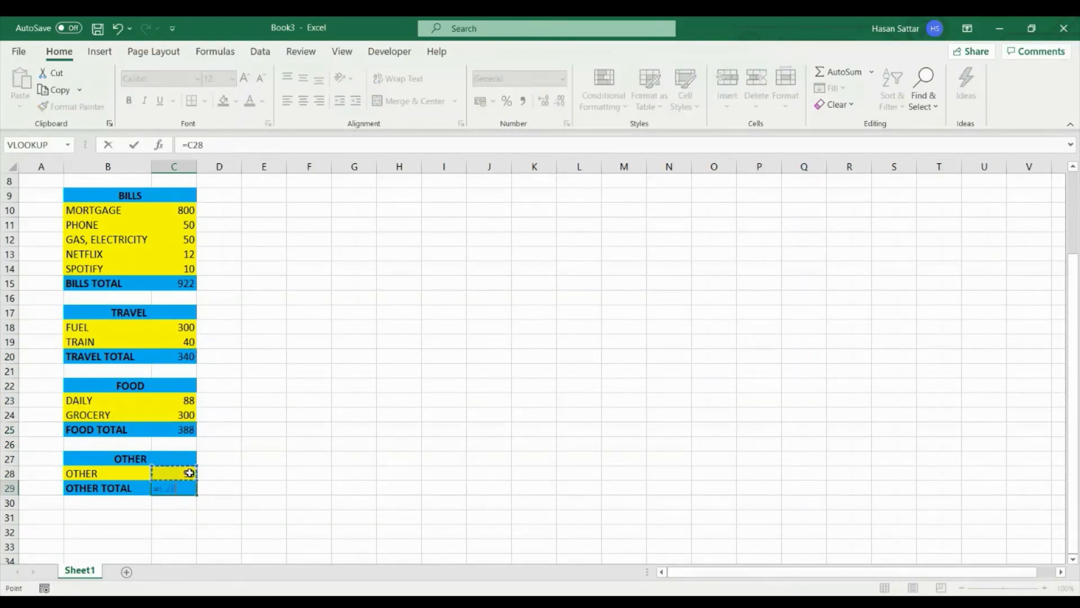
pyautogui.press('Return')
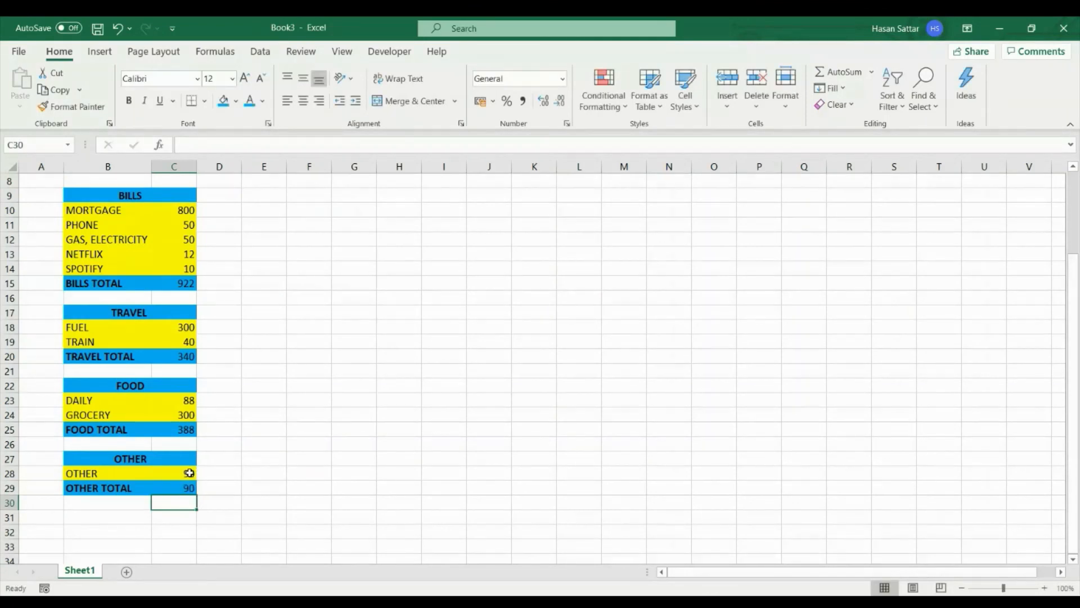
# - Change the OTHER amount in C28 to 80 to test the linked total in C29
pyautogui.click(190, 487)
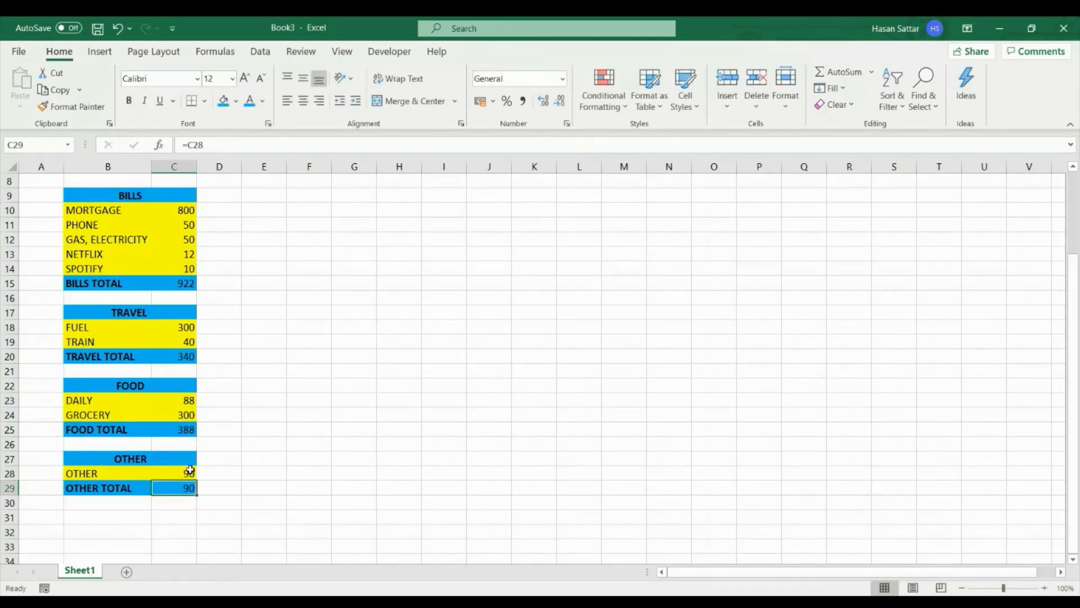
pyautogui.click(189, 473)
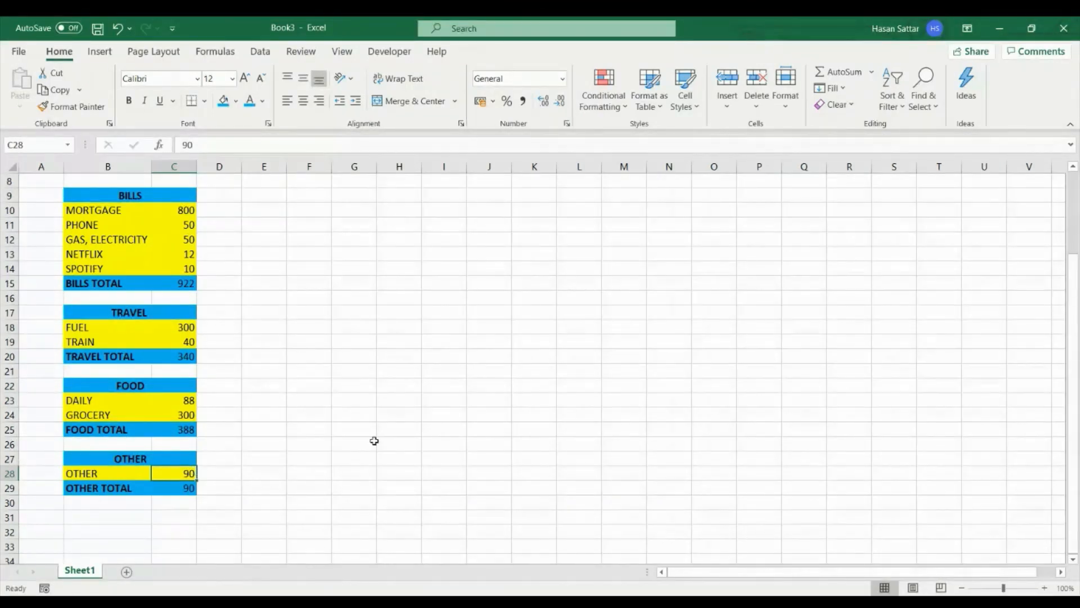
pyautogui.write('80')
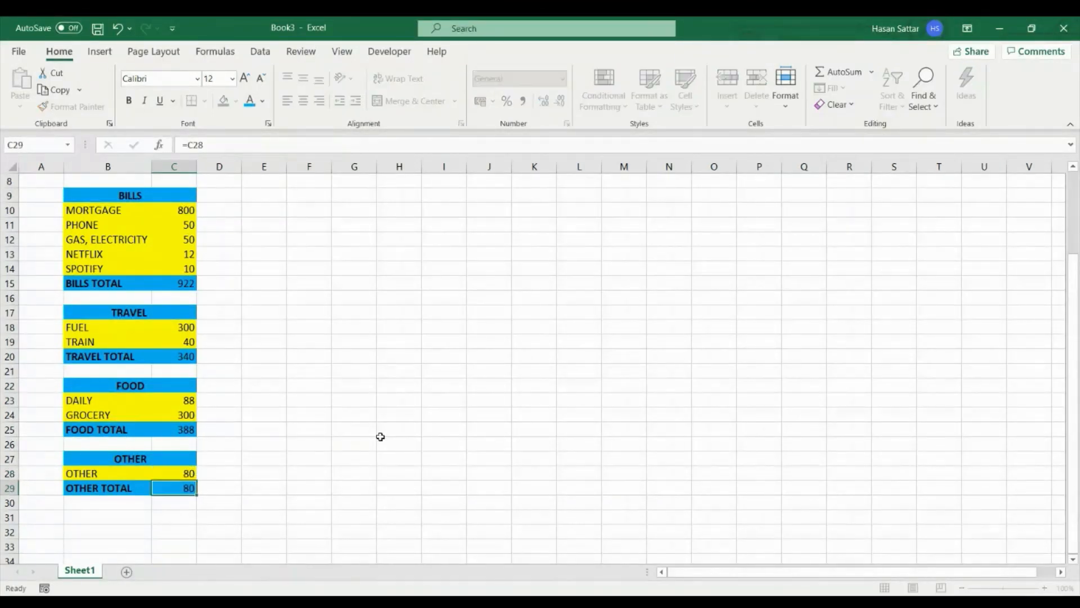
pyautogui.press('Return')
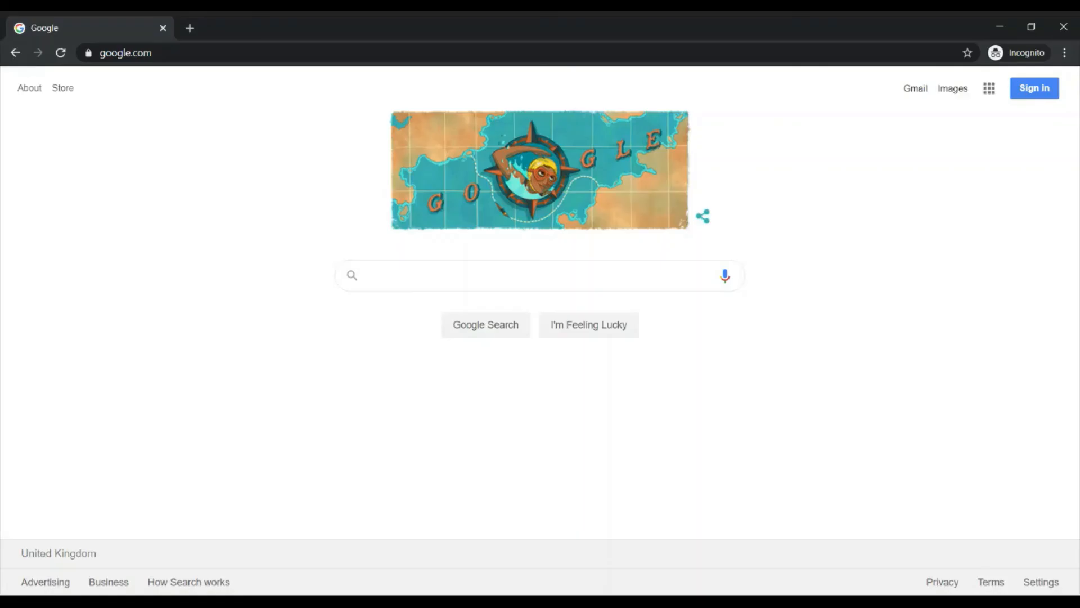
# - In the Chrome browser, open the copied Skillshare referral link for the Excel finance planner class and look through the page
pyautogui.hotkey('ctrl', 'l')
pyautogui.hotkey('ctrl', 'v')
pyautogui.press('Return')
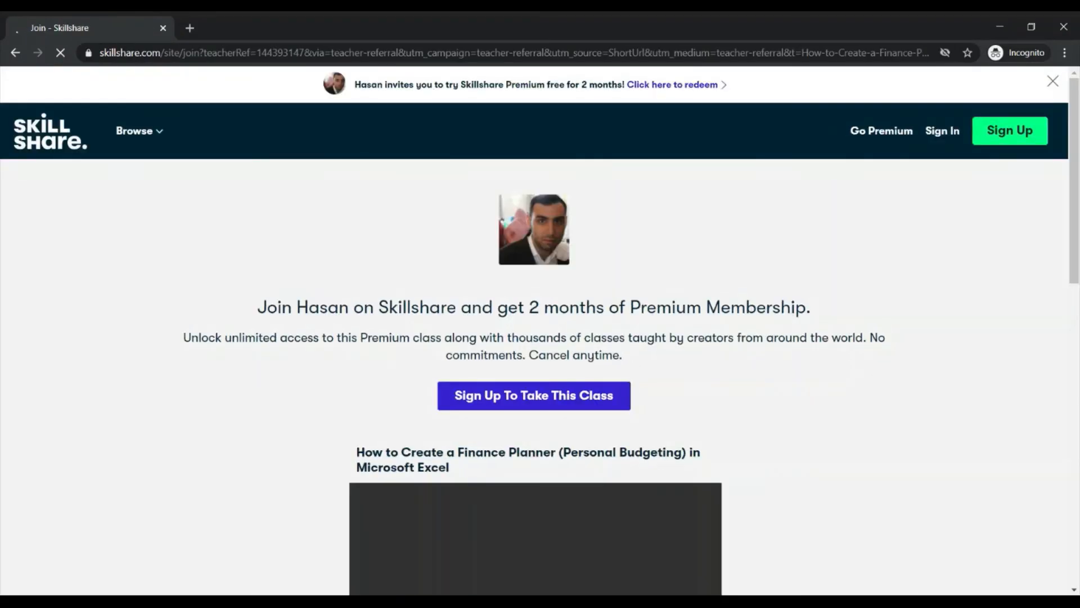
pyautogui.scroll(-5, 669, 500)
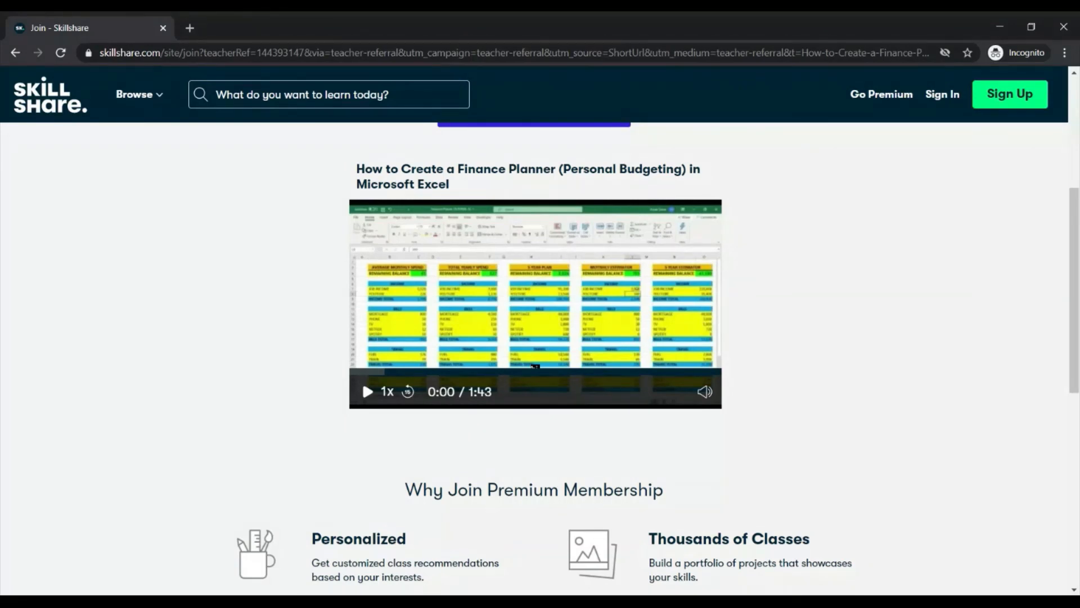
pyautogui.scroll(5, 682, 315)
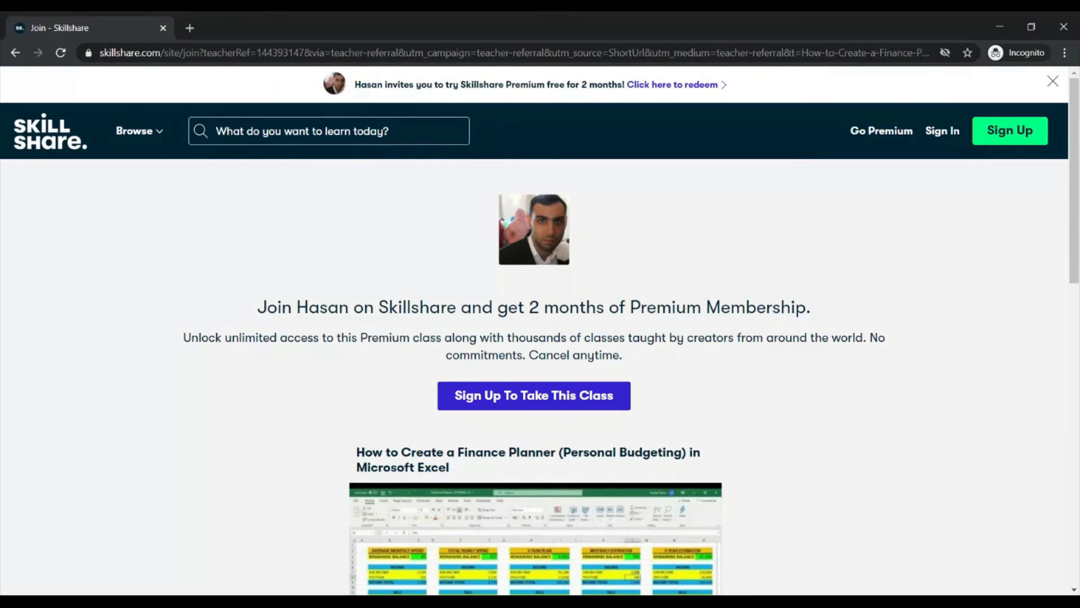
pyautogui.scroll(-2, 683, 314)
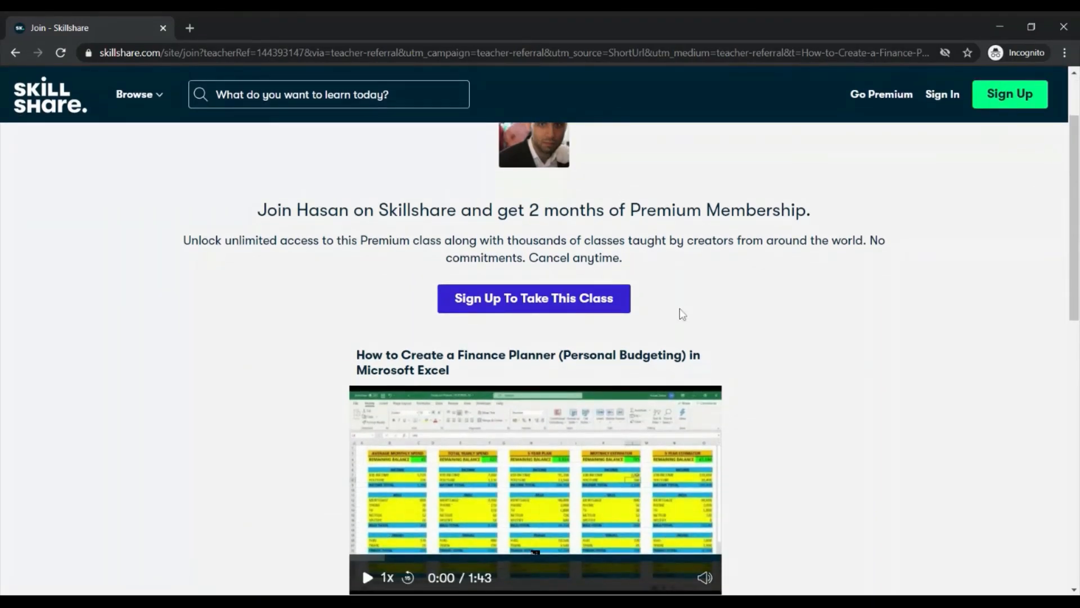
pyautogui.scroll(-7, 682, 314)
pyautogui.scroll(-2, 682, 314)
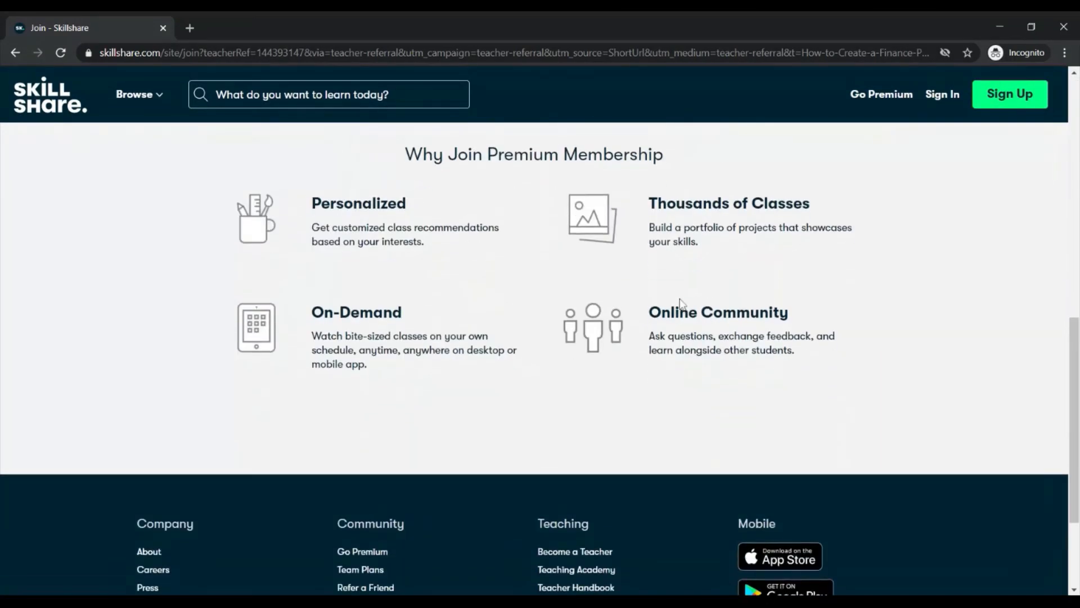